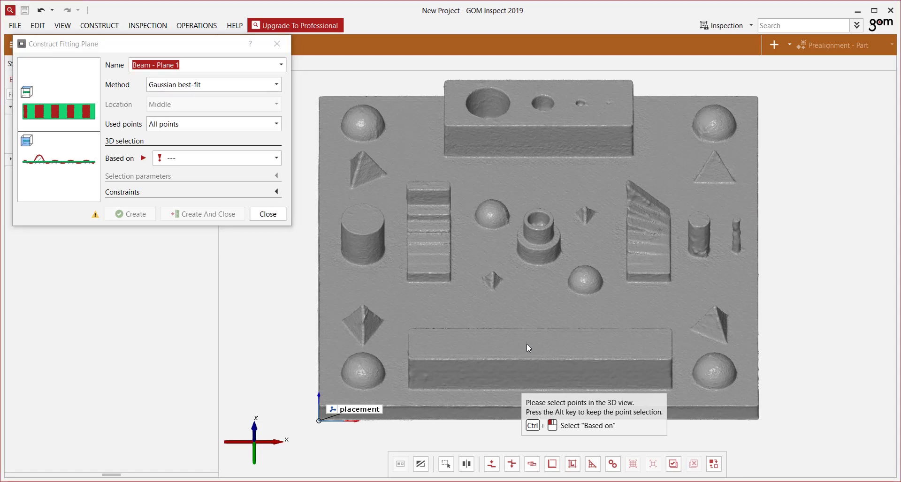
Pick the long beam's top face for a Gaussian best-fit plane and add the missing surface points at its right end
left_click(527, 345)
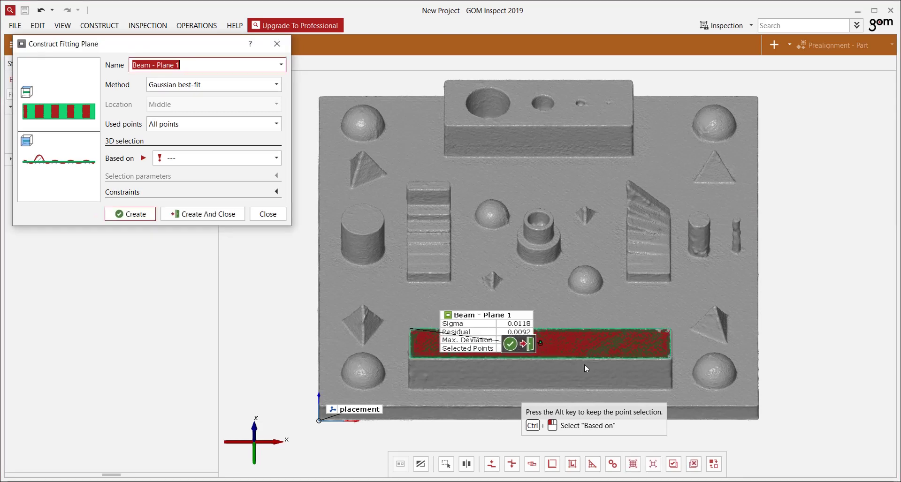
scroll(660, 398, "up", 4)
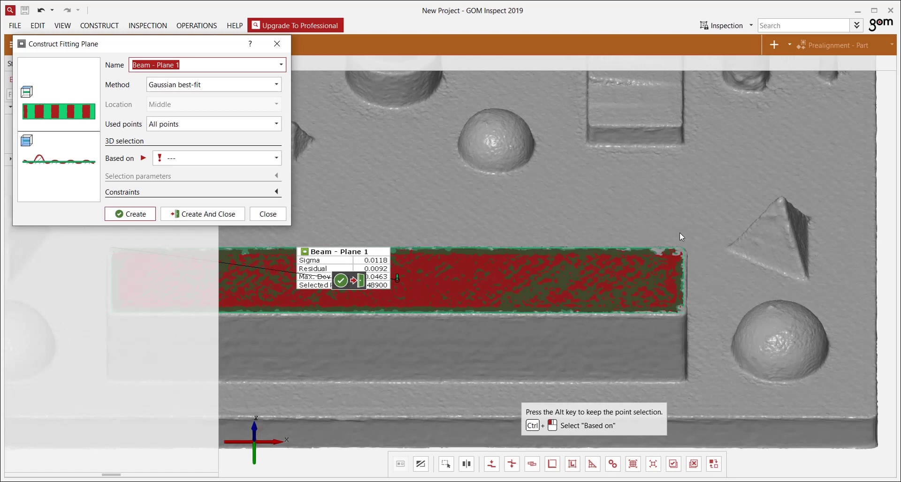
right_click(550, 276)
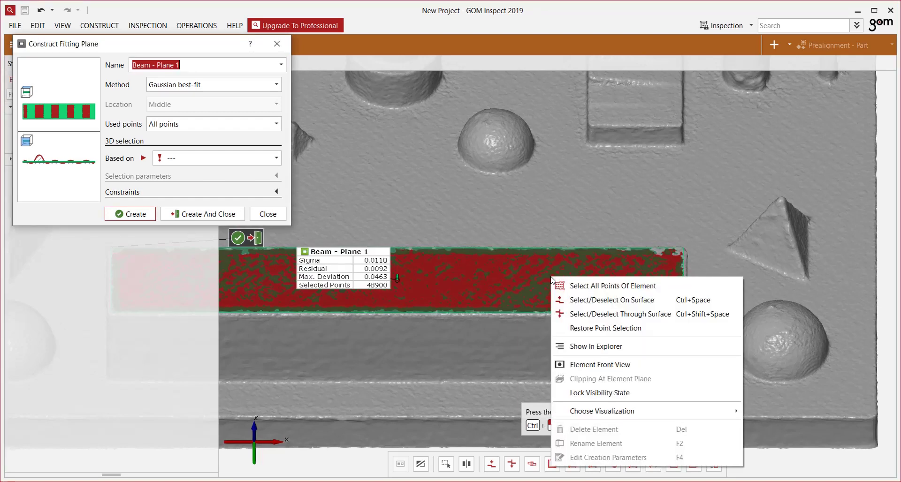
left_click(567, 304)
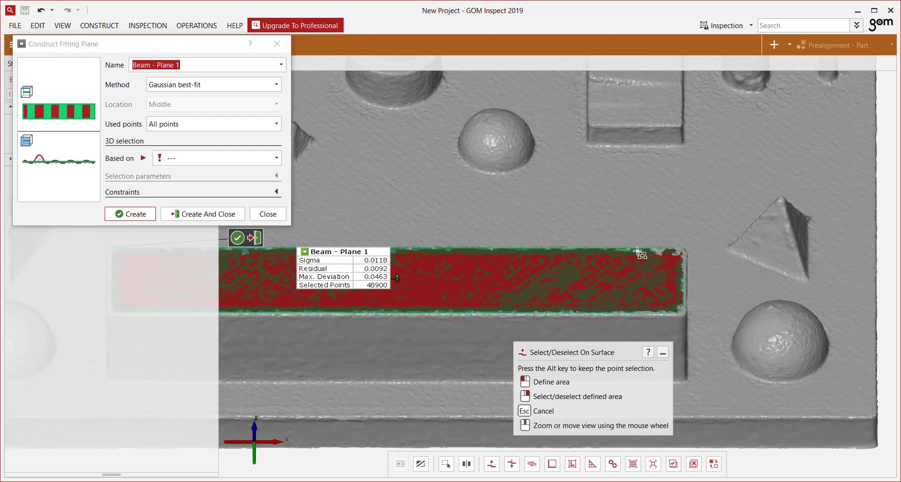
mouse_move(637, 252)
left_mouse_down()
mouse_move(683, 256)
mouse_move(683, 312)
mouse_move(613, 303)
left_mouse_up()
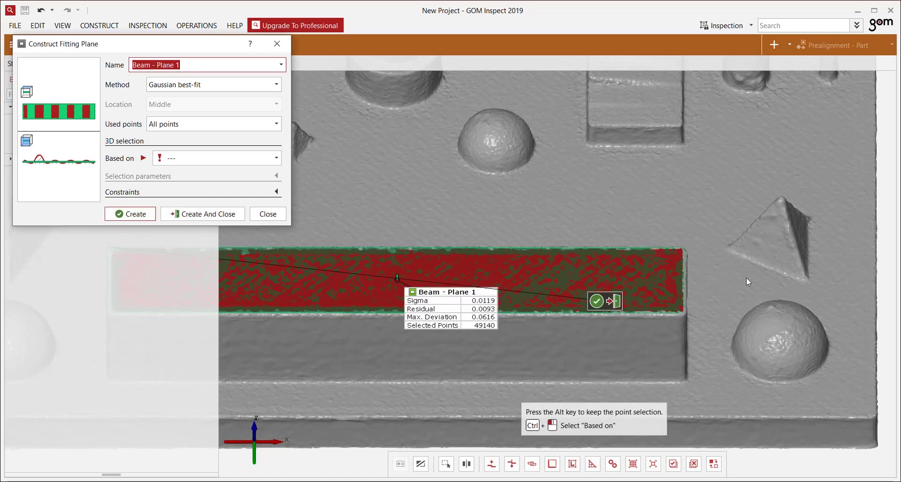
Add the unselected surface points near the left end of the beam's top face and create the fitting plane Beam - Plane 1
scroll(765, 273, "down", 2)
scroll(333, 268, "up", 3)
right_click(287, 283)
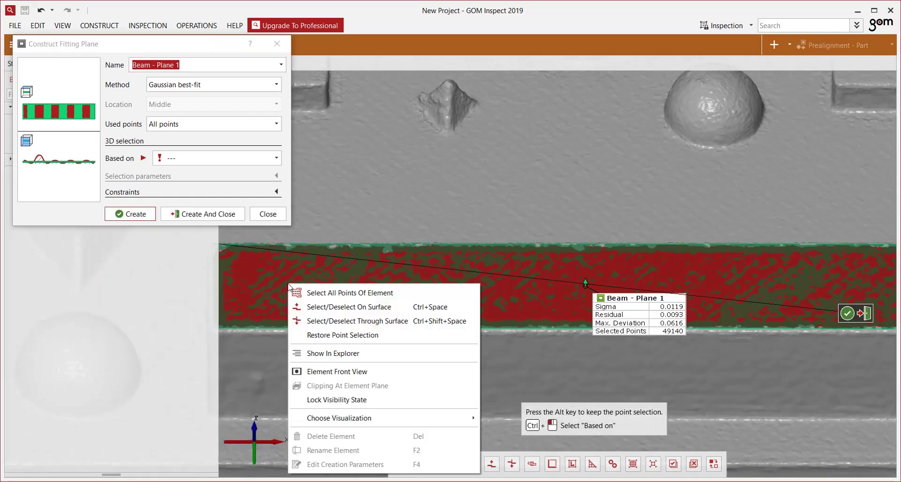
left_click(324, 306)
mouse_move(277, 245)
left_mouse_down()
mouse_move(434, 246)
mouse_move(428, 270)
mouse_move(277, 260)
left_mouse_up()
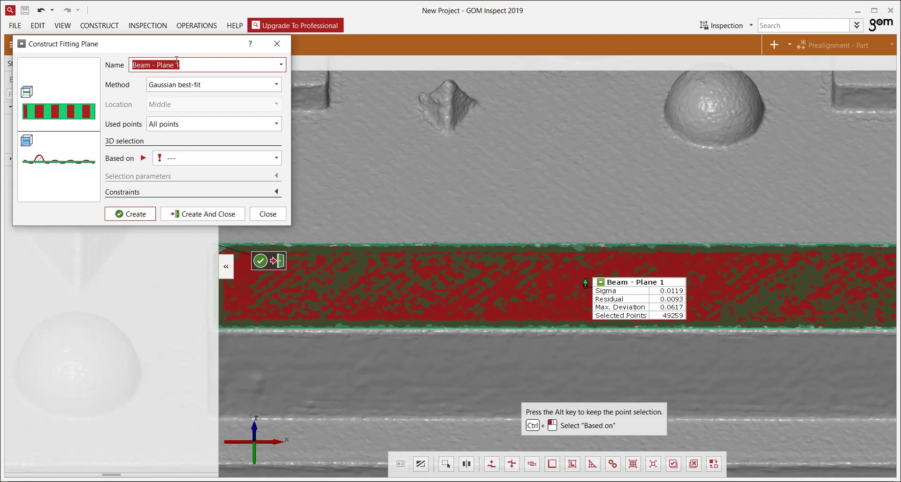
left_click(202, 214)
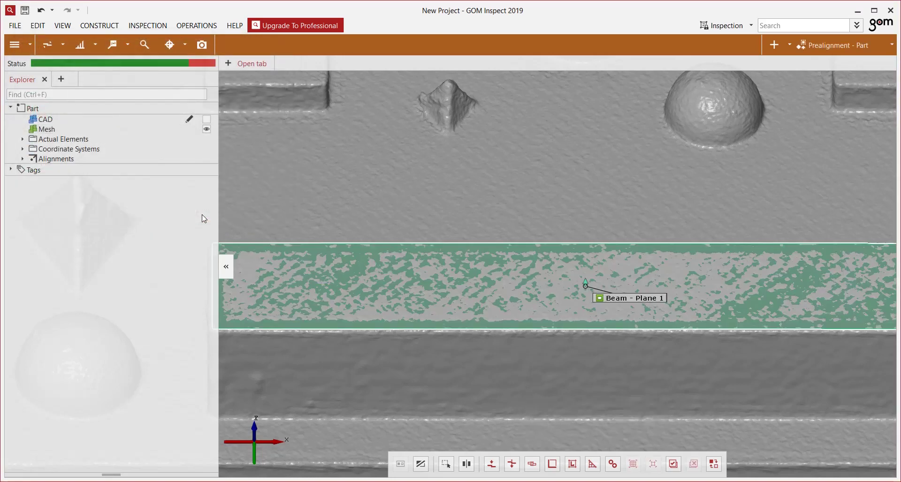
Check the flatness of Beam - Plane 1 with a manual tolerance of 0.2000 mm
scroll(511, 207, "down", 2)
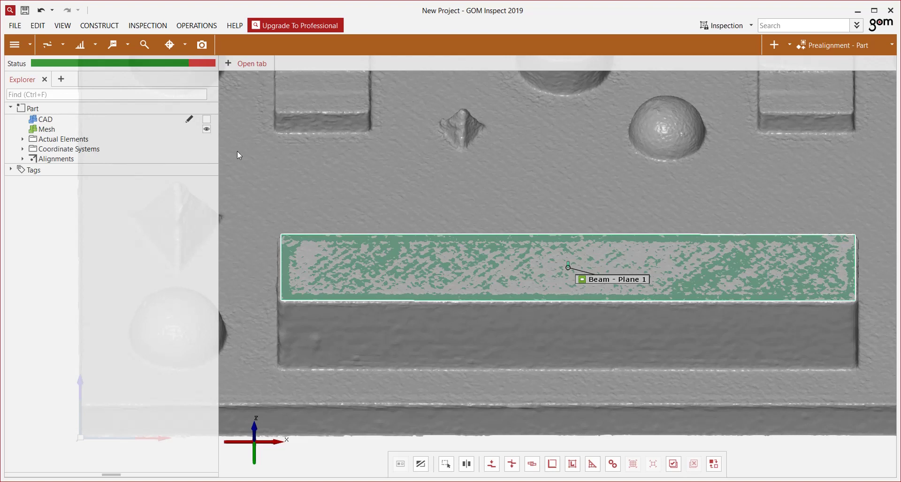
left_click(173, 46)
left_click(191, 145)
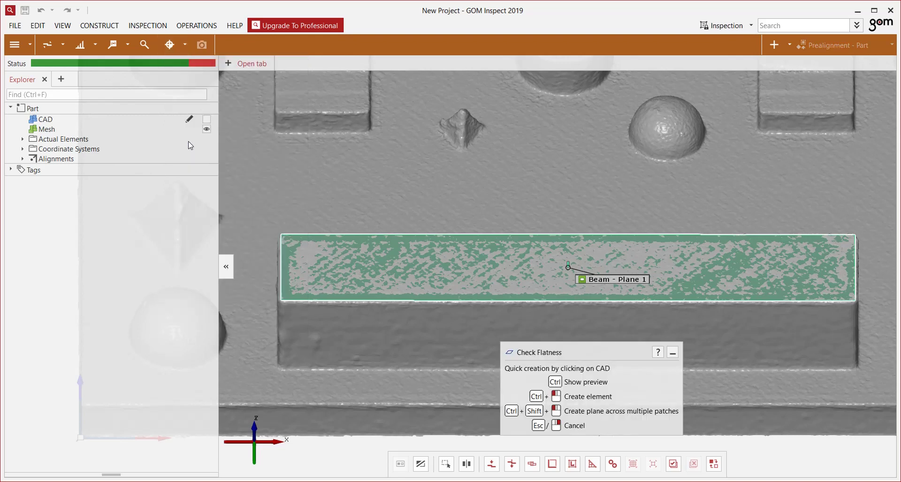
left_click(609, 280)
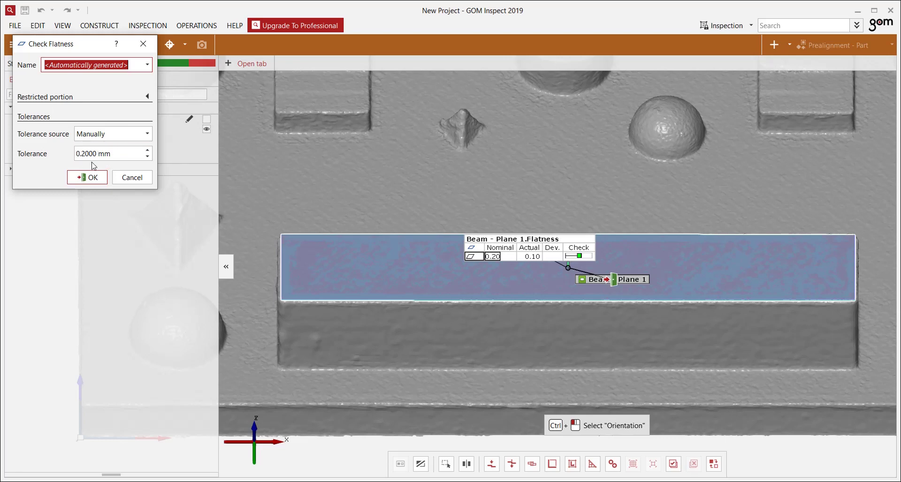
left_click(92, 179)
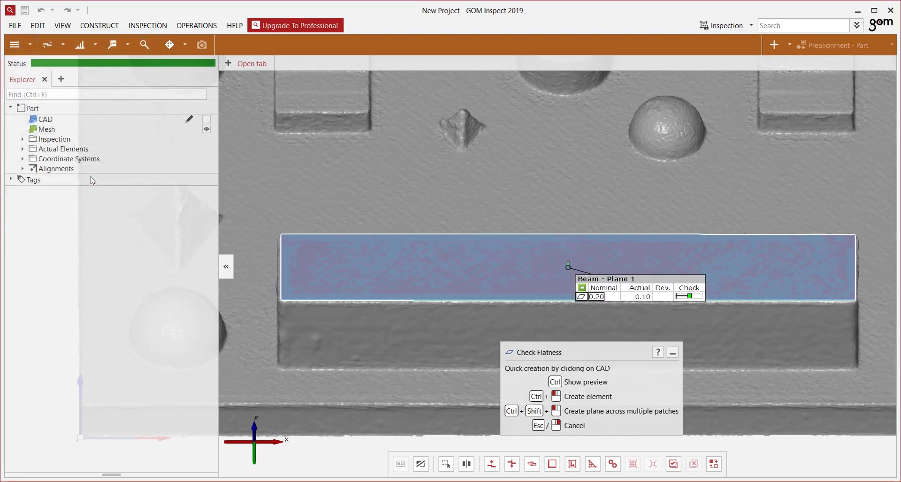
key("Escape")
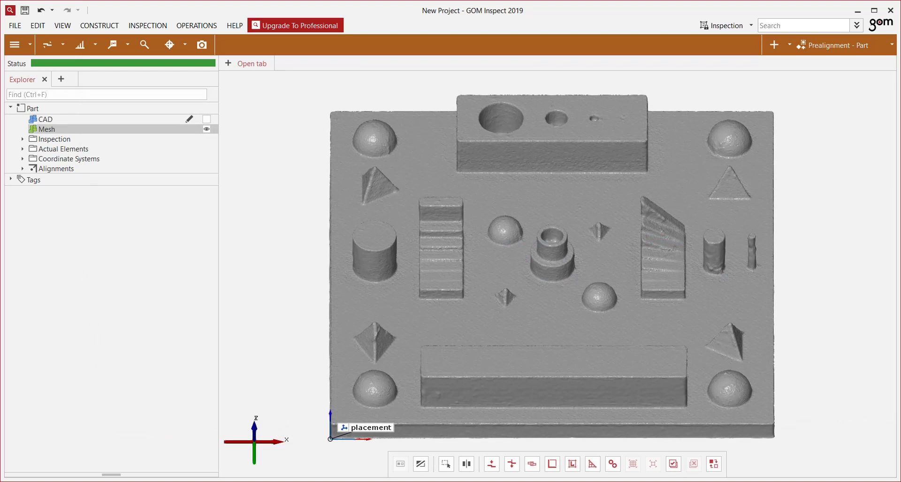
Start a Gaussian best-fit plane on the mesh, based on the points of the long beam's front side face
left_click(99, 25)
mouse_move(105, 70)
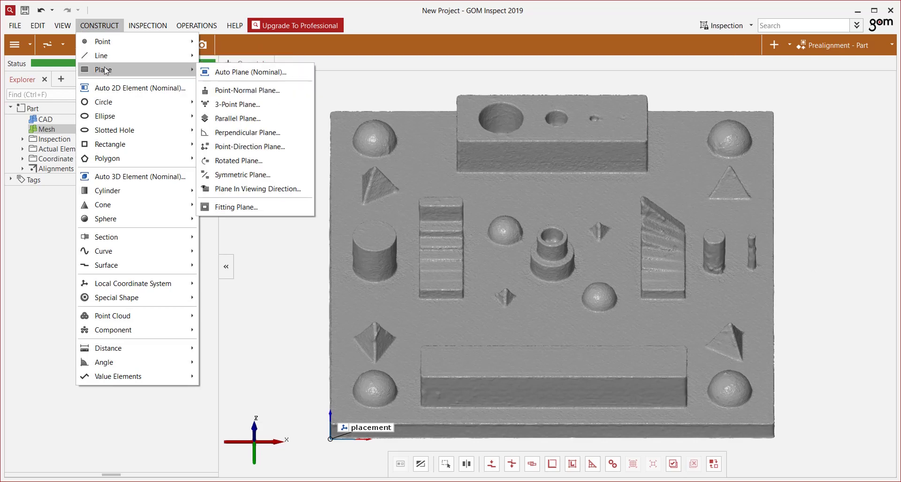
left_click(236, 207)
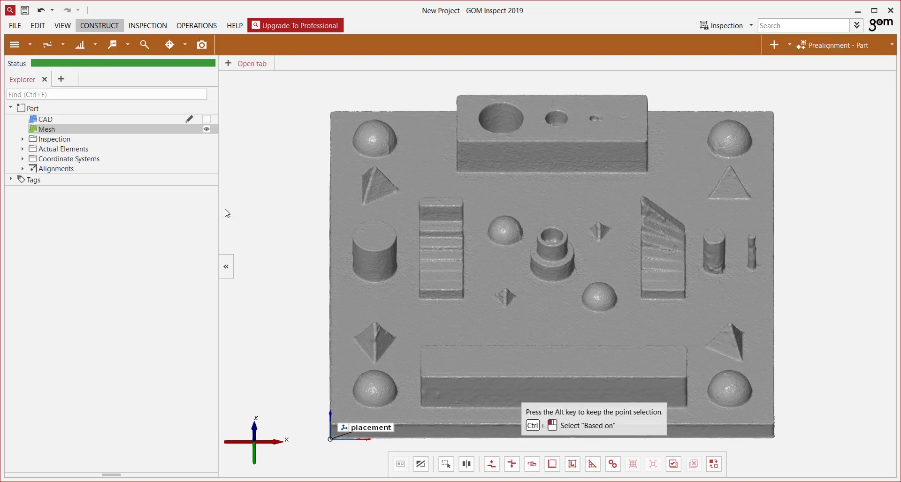
left_click(472, 395)
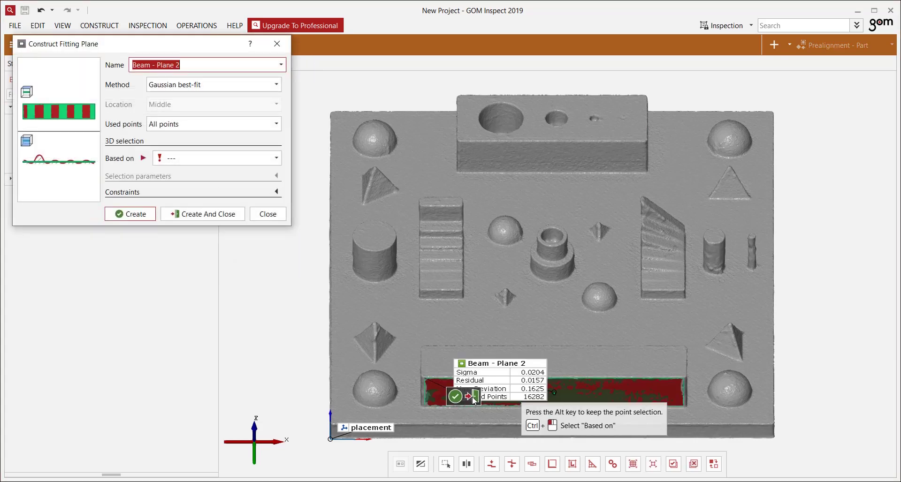
scroll(503, 419, "up", 5)
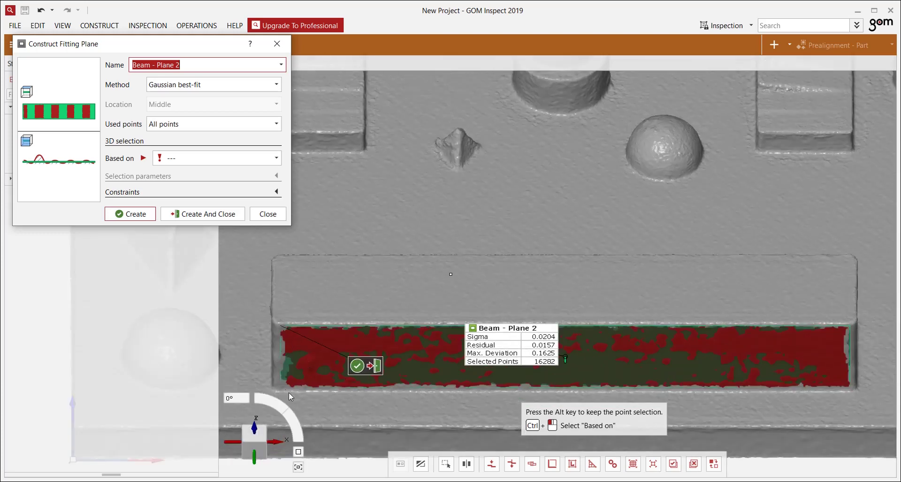
Extend the point selection with a four-corner area around the whole front side face and create the fitting plane Beam - Plane 2
right_click(744, 358)
left_click(766, 196)
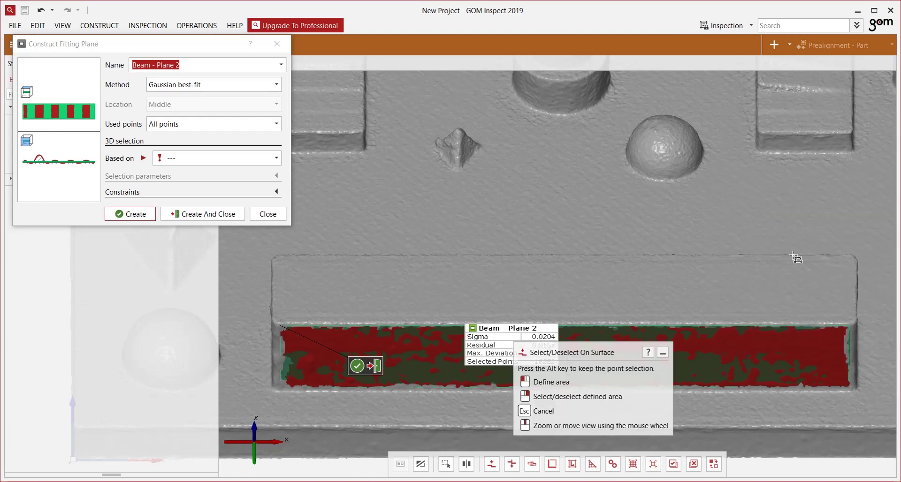
left_click(850, 327)
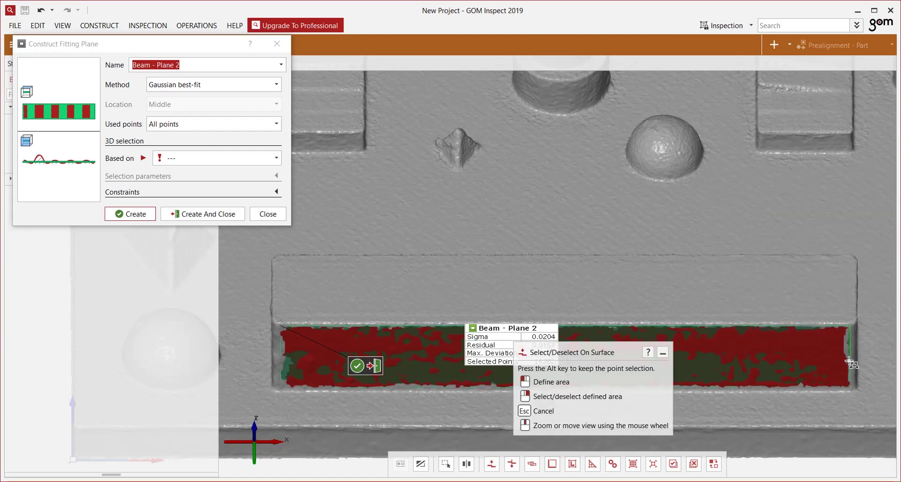
left_click(852, 391)
left_click(280, 388)
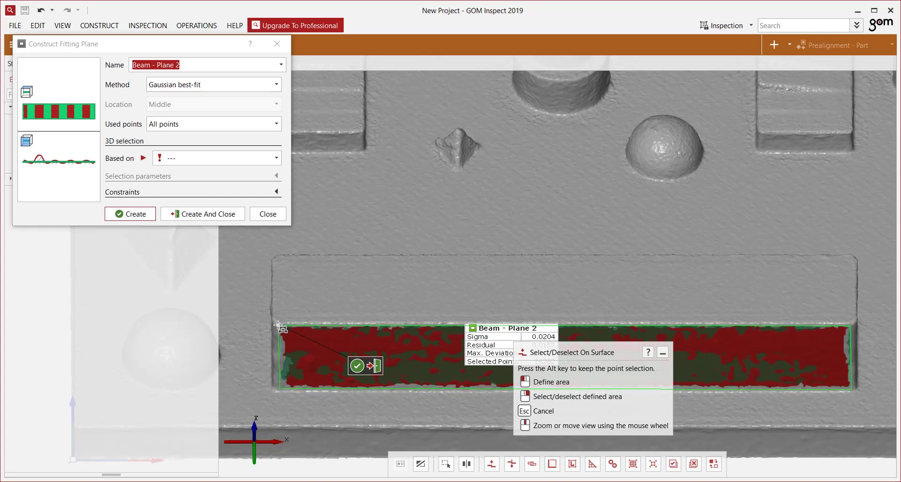
left_click(280, 327)
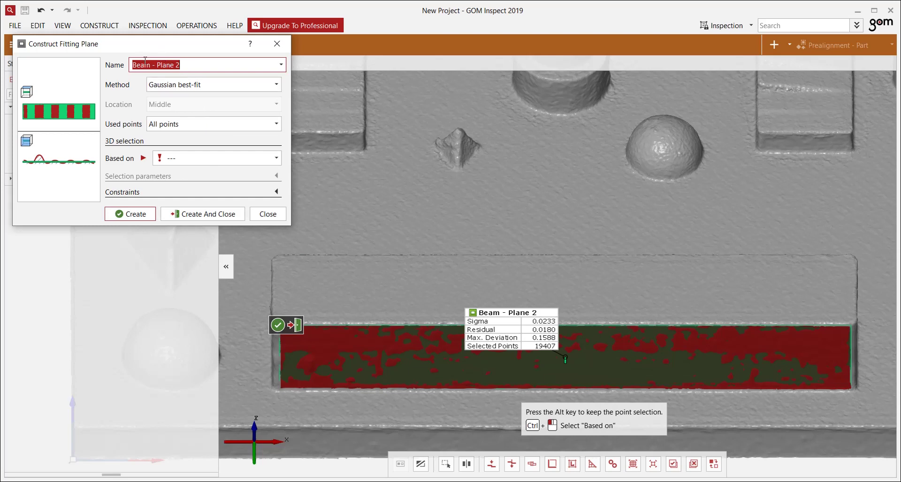
left_click(137, 215)
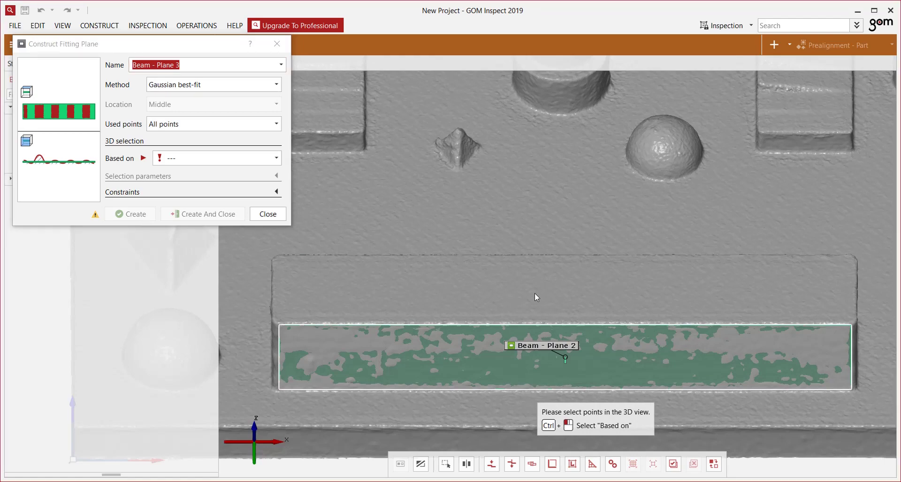
Base another fitting plane on the beam's opposite long side face and extend its point selection with a four-corner area around the face
left_click_drag(534, 294, 526, 325)
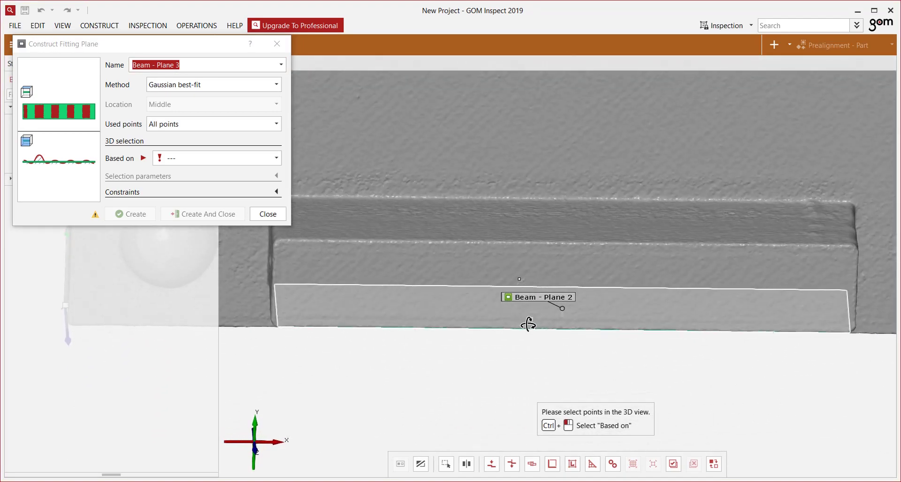
left_click(535, 225, "ctrl")
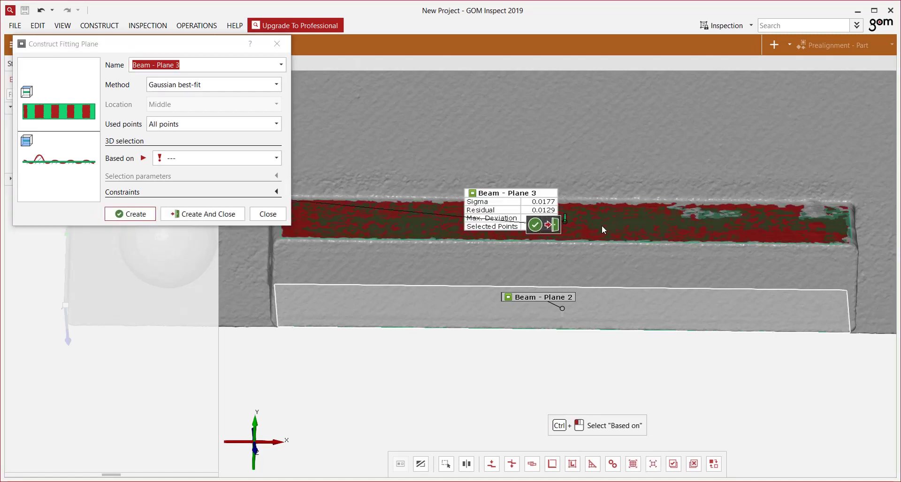
right_click(601, 225)
left_click(656, 245)
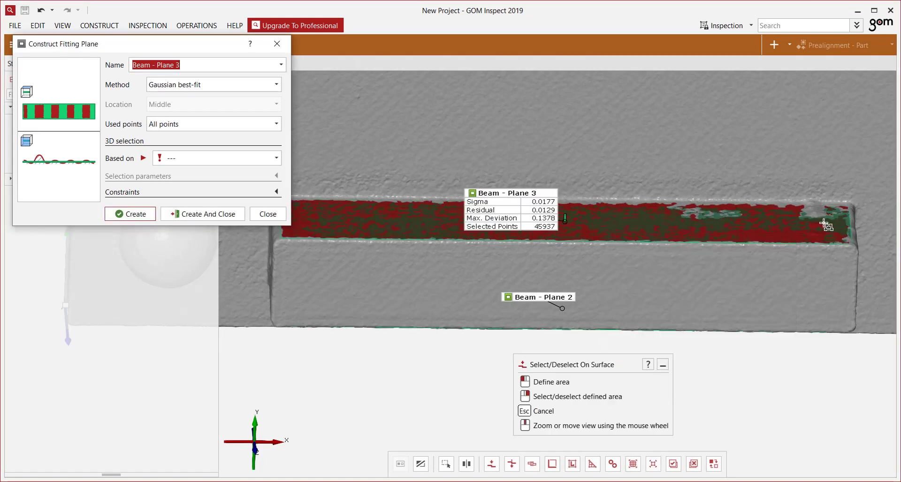
left_click(853, 243)
left_click(850, 202)
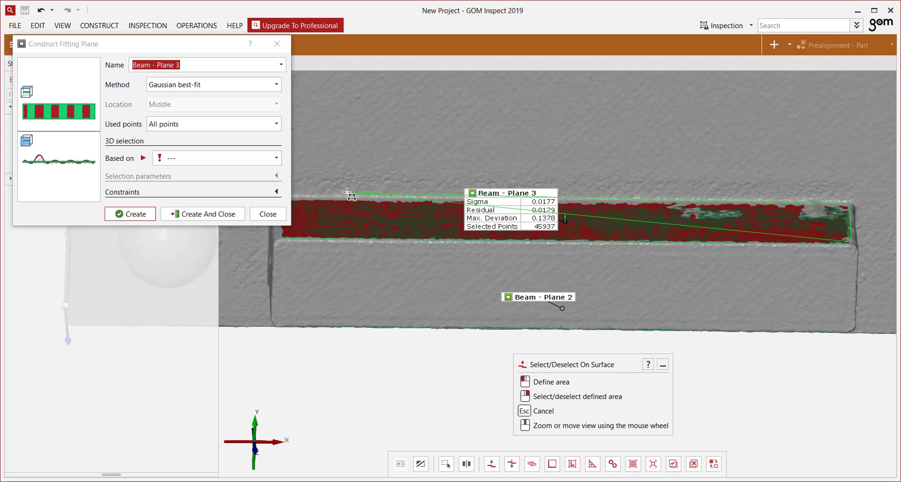
left_click(300, 202)
double_click(303, 237)
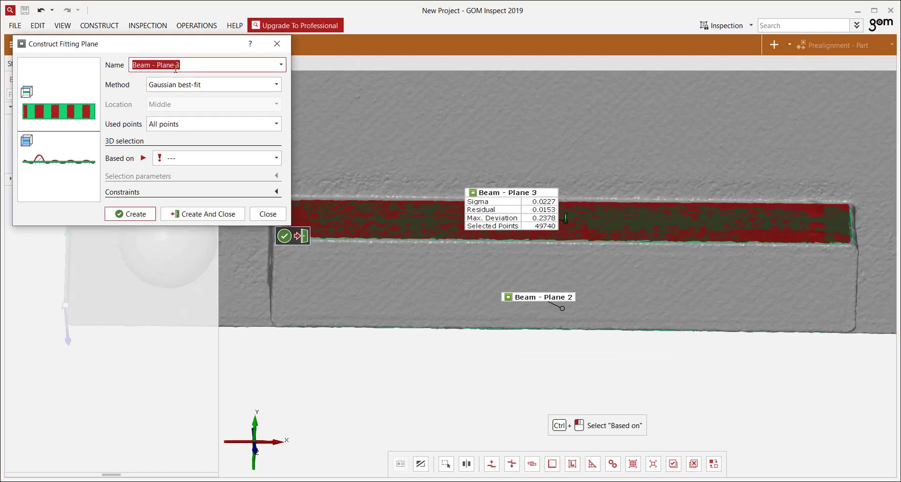
Name the opposite side's fitting plane Datum Plane B and create it
type("Datum P")
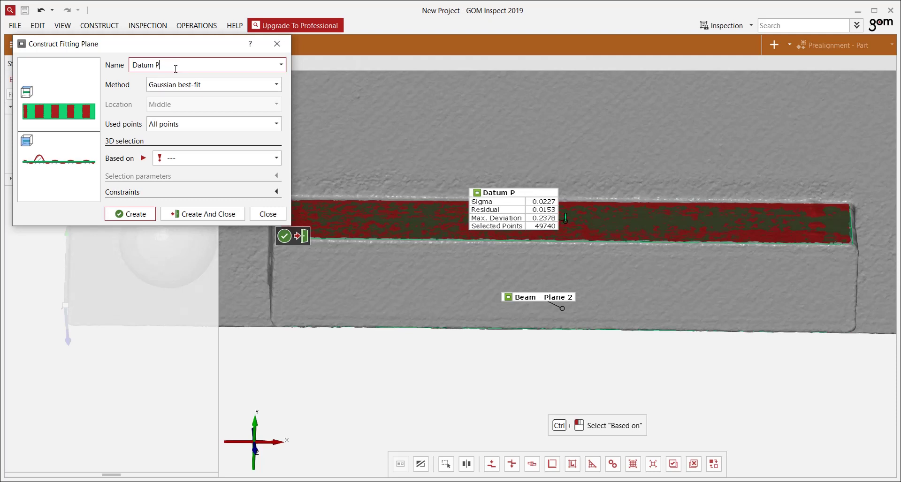
type("lane B")
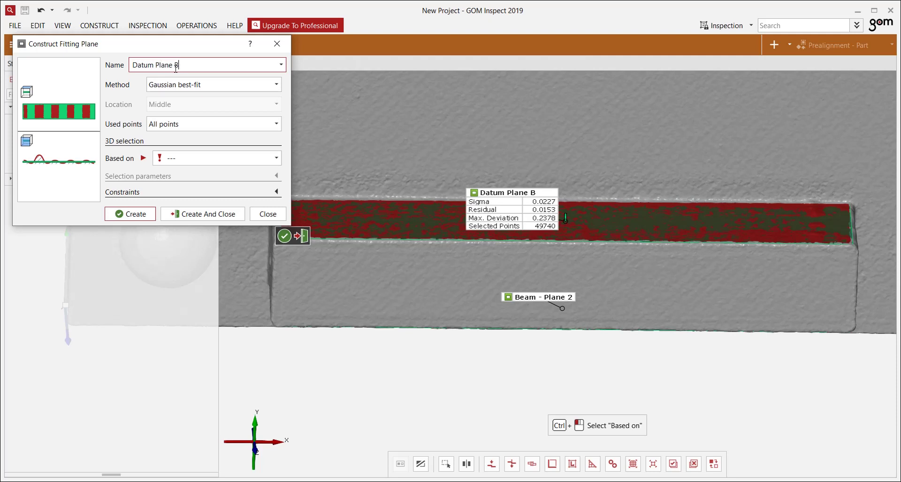
left_click(191, 216)
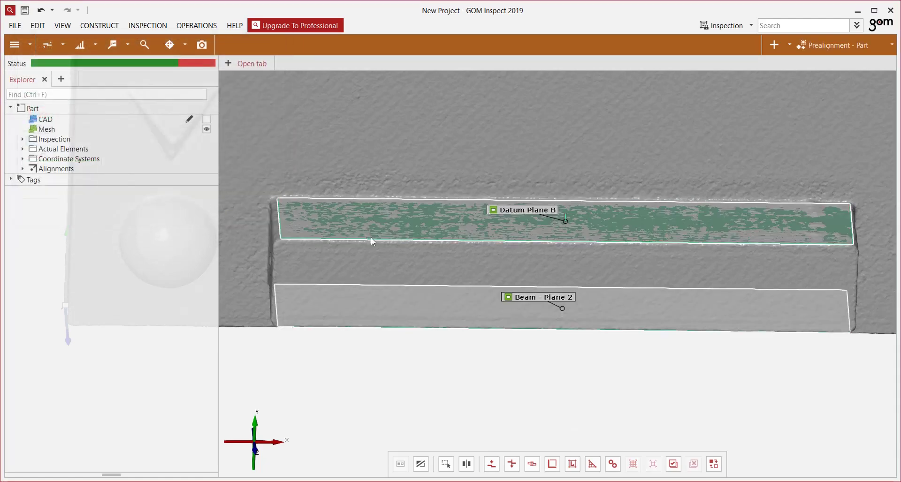
Create a datum system named B with Datum Plane B as its first and only datum
left_click_drag(493, 277, 491, 207)
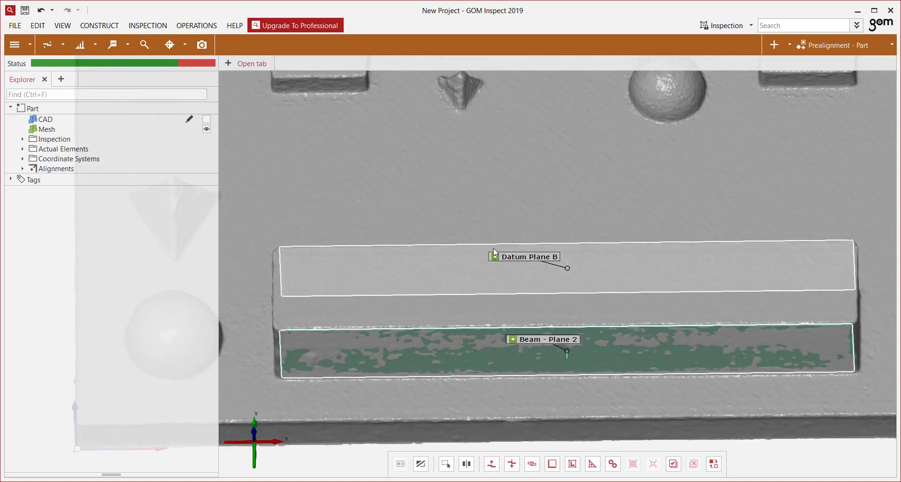
left_click(97, 27)
mouse_move(109, 288)
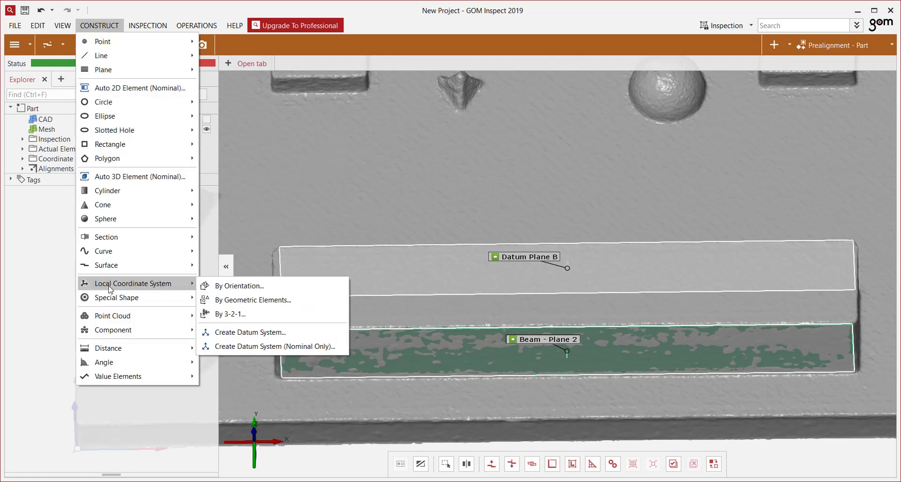
left_click(240, 332)
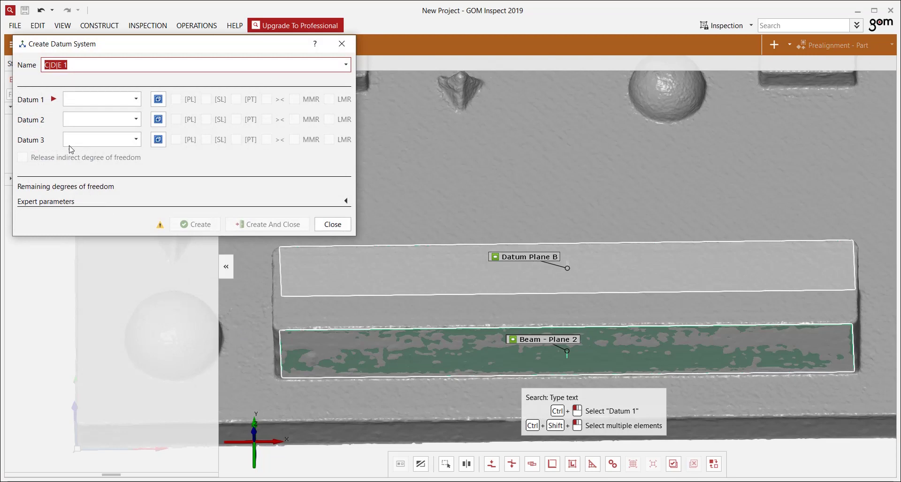
type("B")
key("BackSpace")
left_click(136, 99)
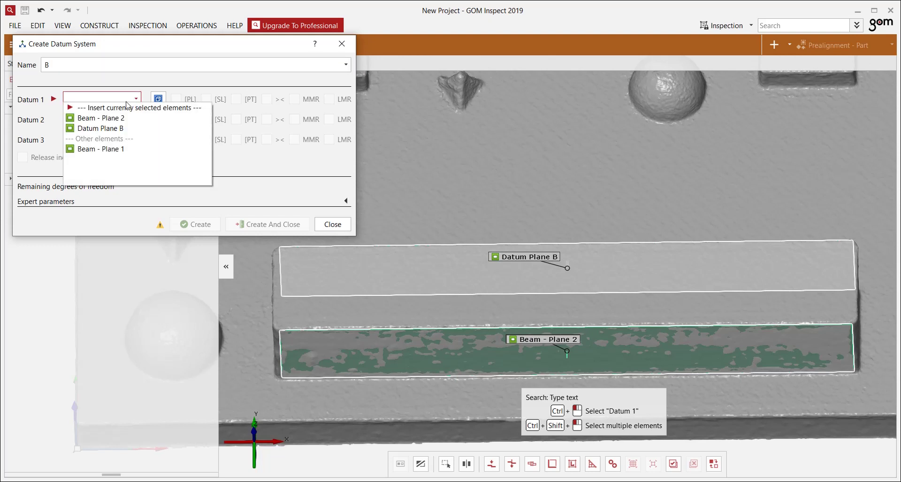
left_click(99, 129)
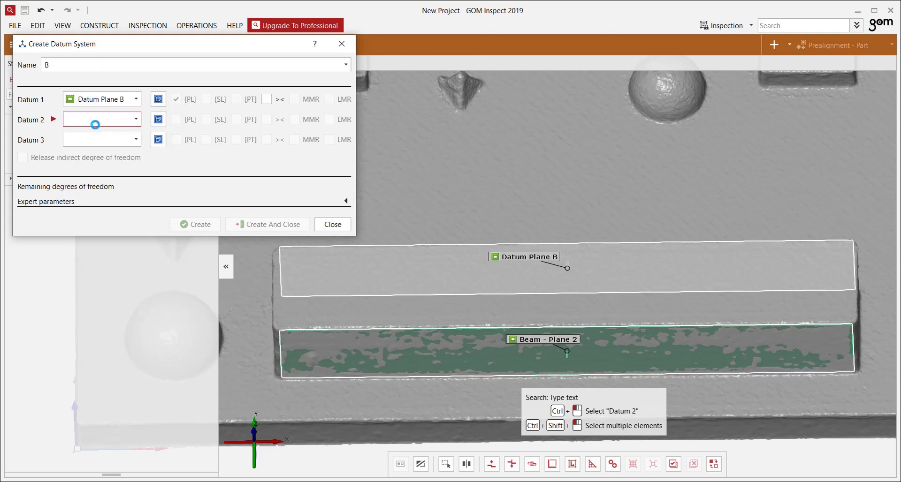
left_click(257, 226)
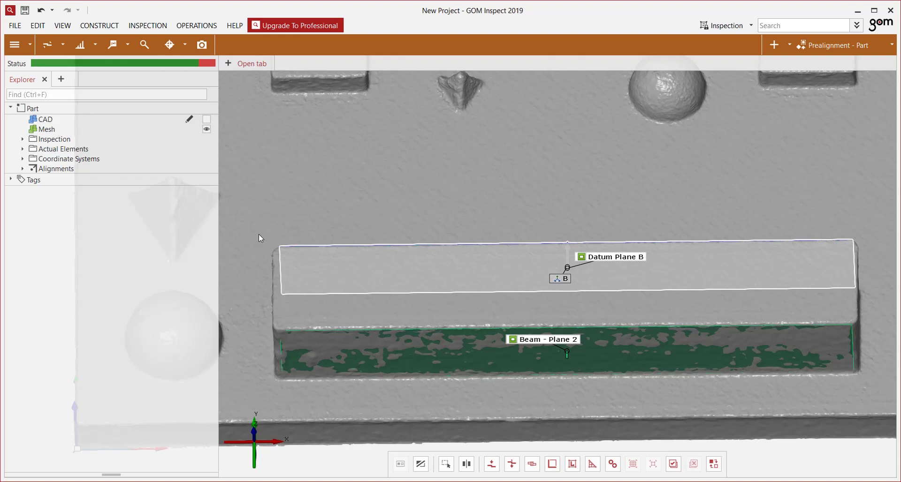
Check the parallelism of Beam - Plane 2 against datum system B with a manual tolerance of 0.2 mm
left_click(172, 45)
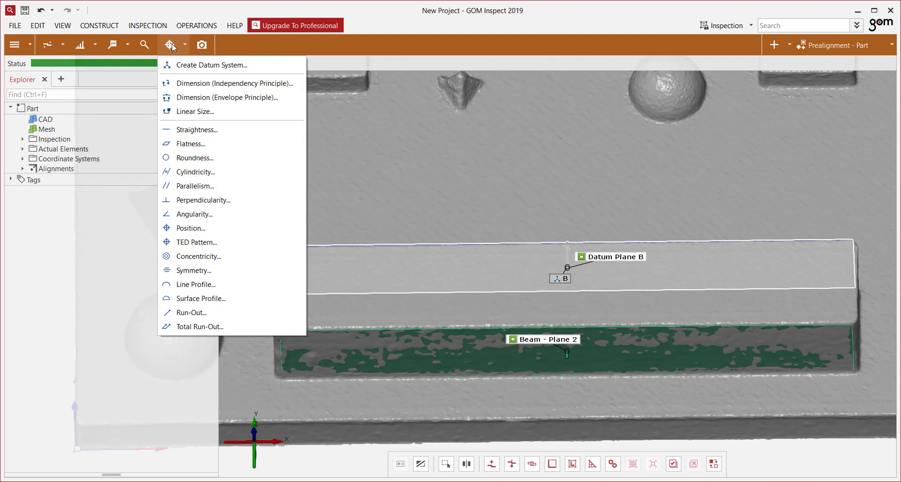
left_click(186, 186)
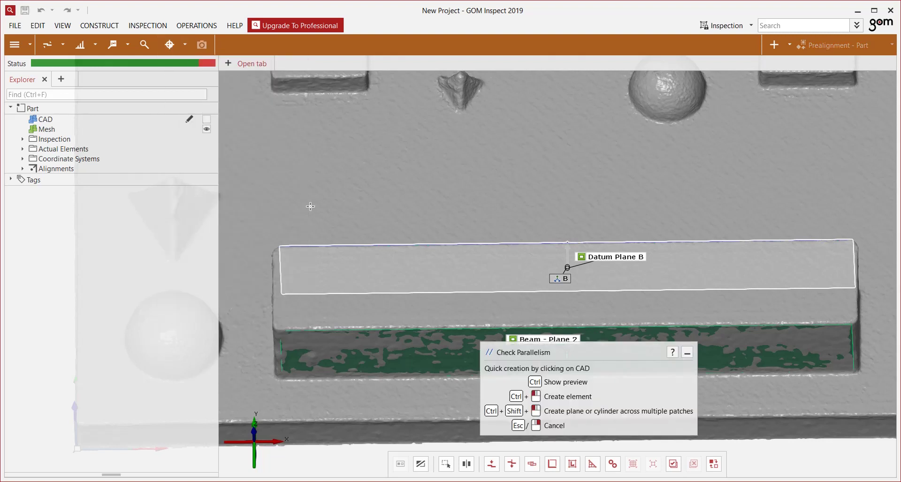
left_click(538, 339)
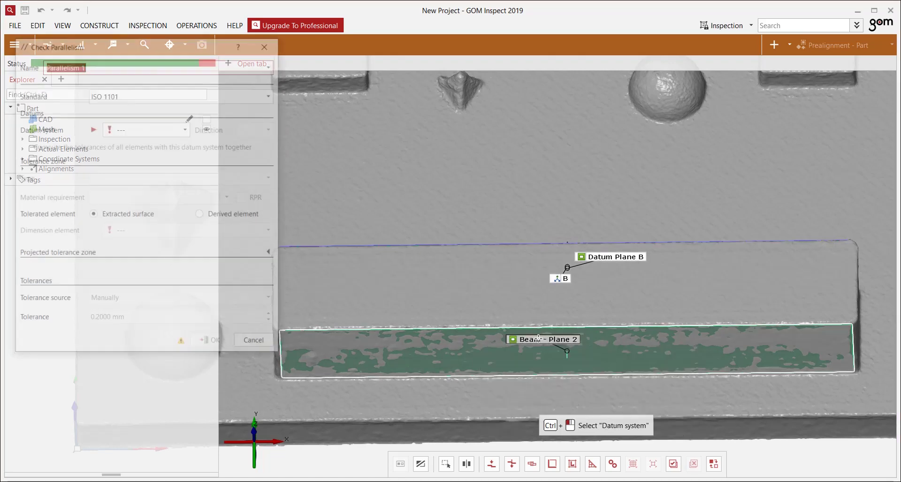
left_click(148, 131)
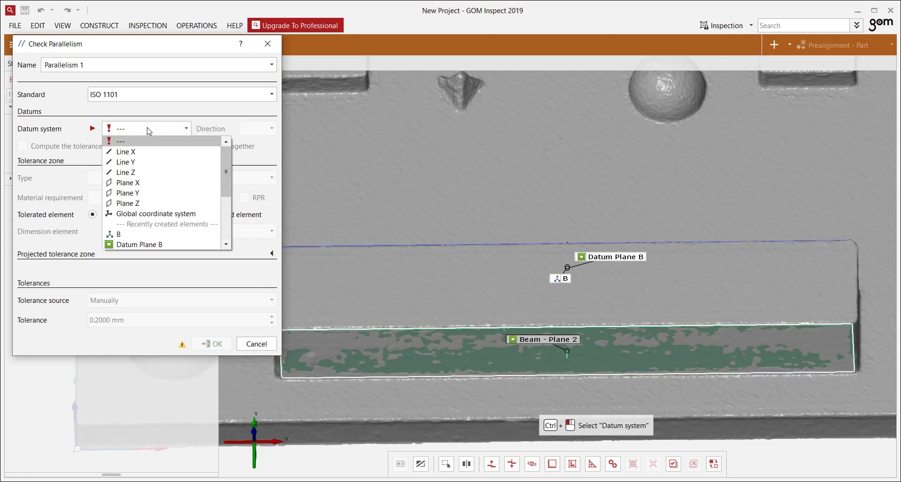
left_click(130, 234)
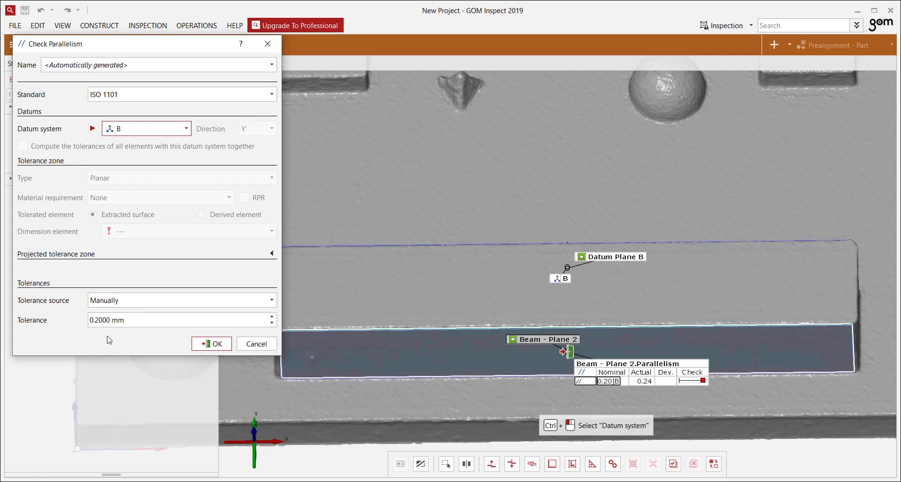
left_click(212, 343)
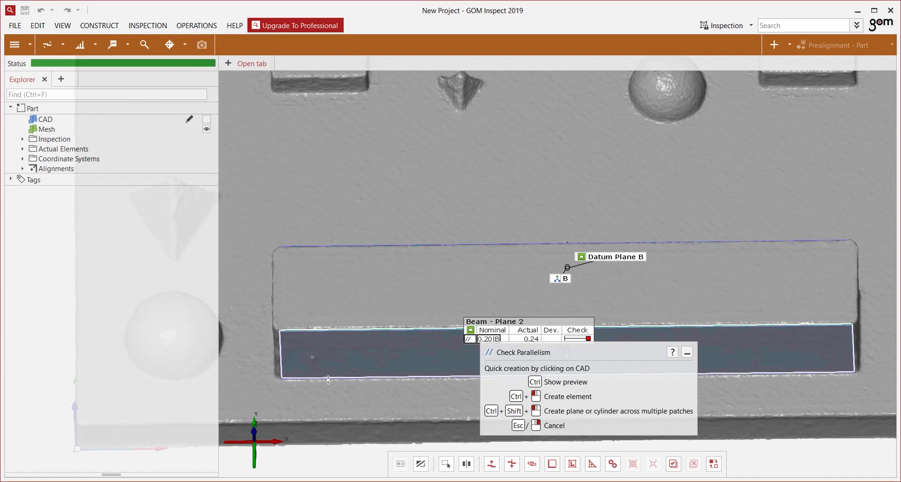
key("Escape")
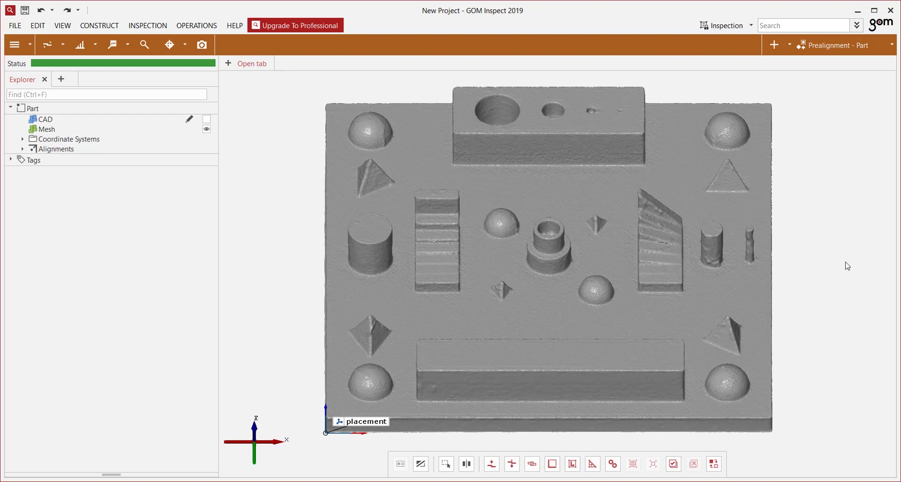
Start a Gaussian best-fit fitting cylinder on the mesh, based on the points of the thick cylinder beside the stepped block
left_click(108, 28)
mouse_move(113, 191)
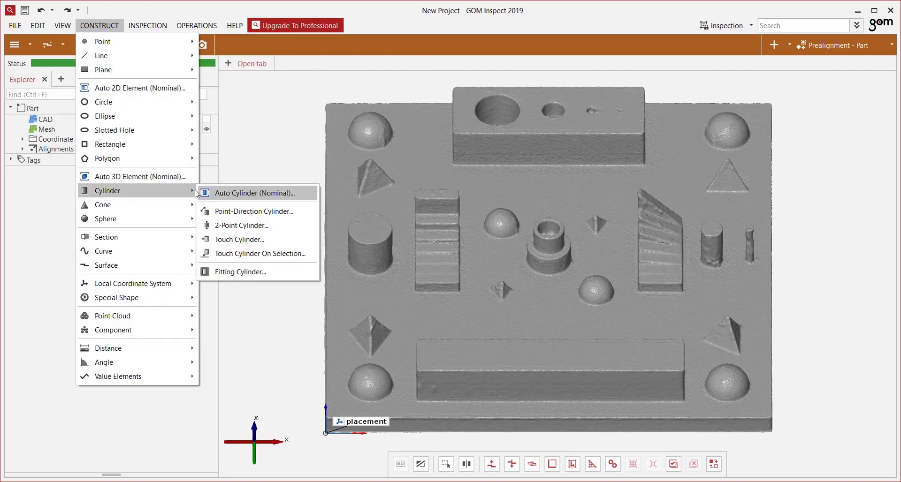
left_click(247, 271)
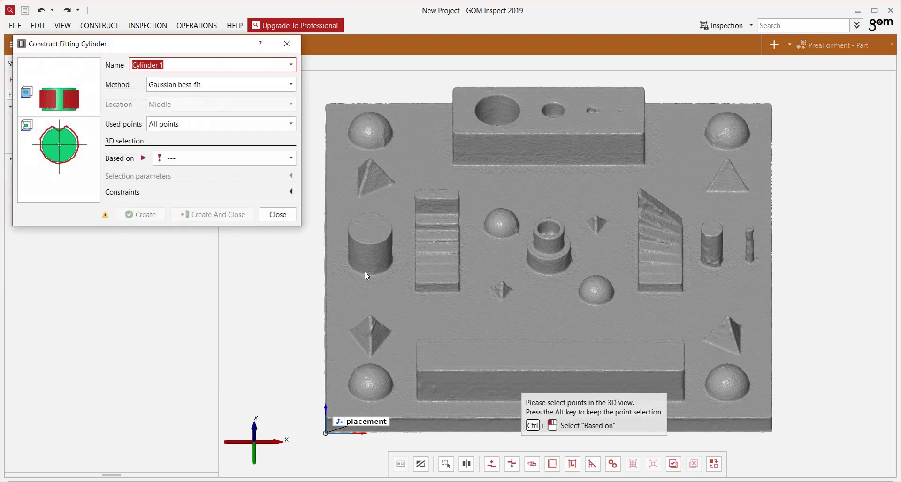
left_click(363, 255)
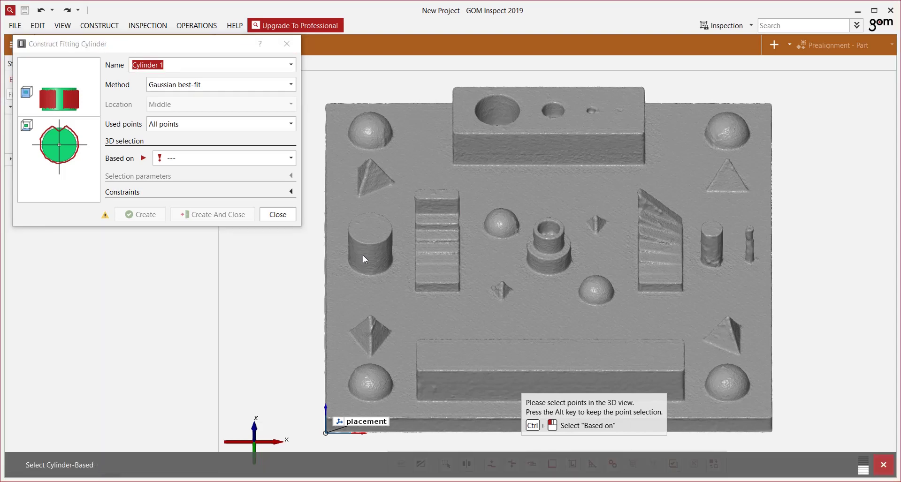
left_click(362, 255, "ctrl")
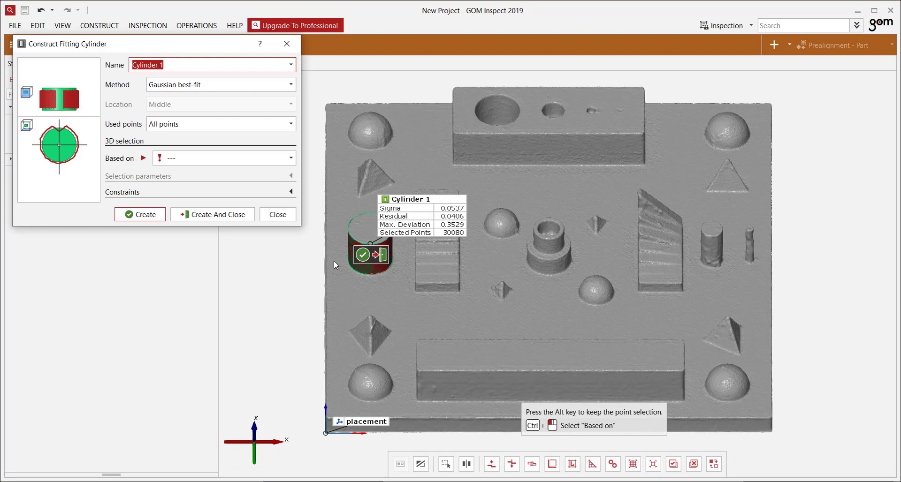
Extend the cylinder's point selection with a surface area covering the unselected patch near its base
scroll(335, 262, "up", 2)
left_click_drag(337, 263, 536, 293)
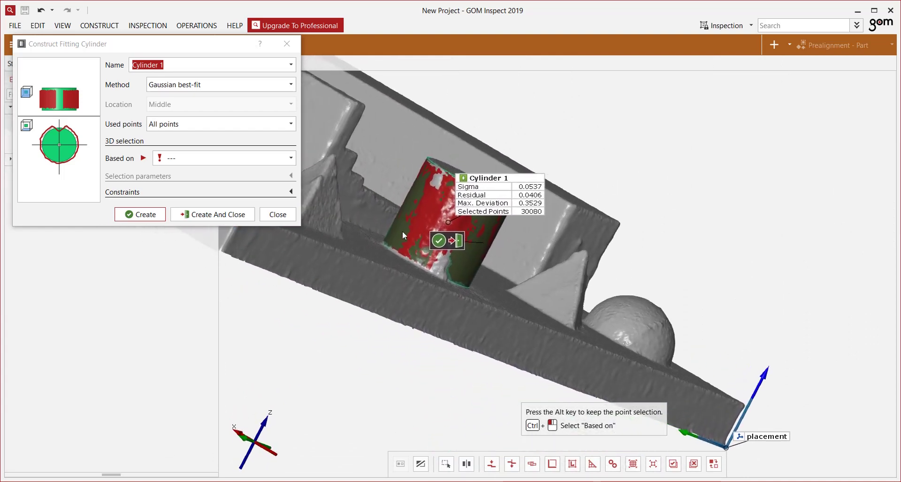
right_click(412, 233)
left_click(448, 253)
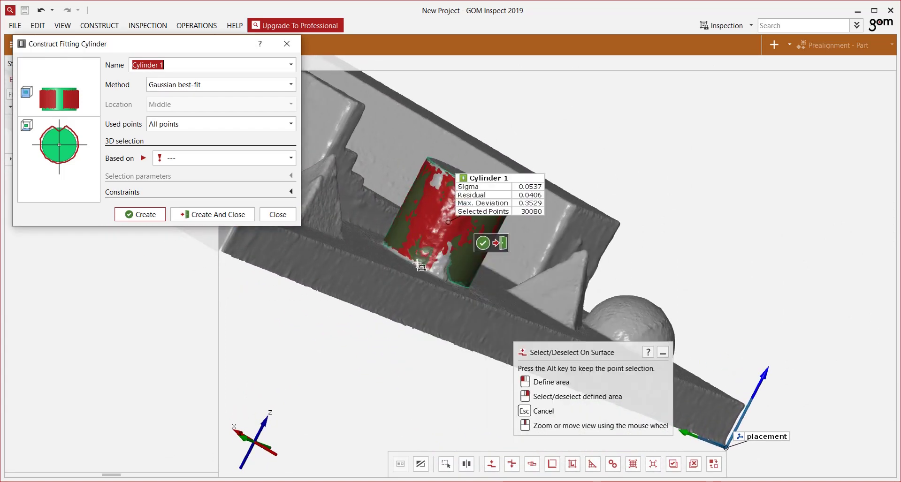
left_click(416, 261)
left_click(453, 283)
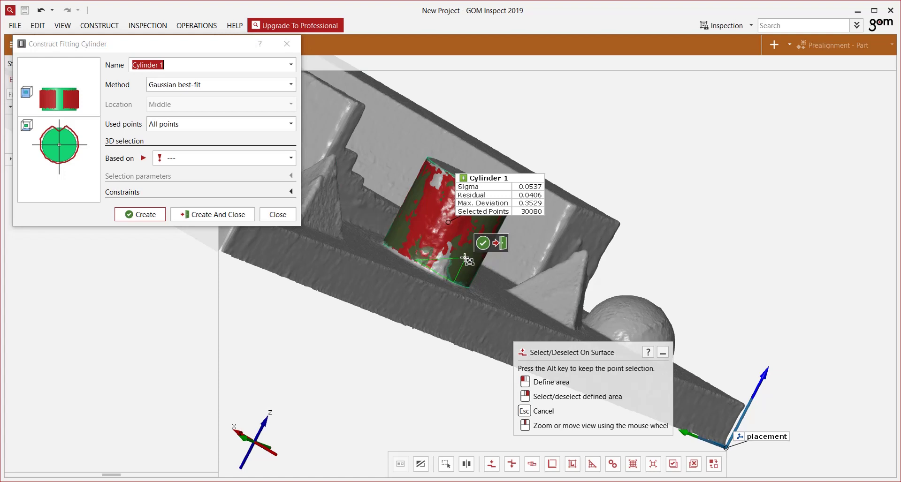
right_click(434, 233)
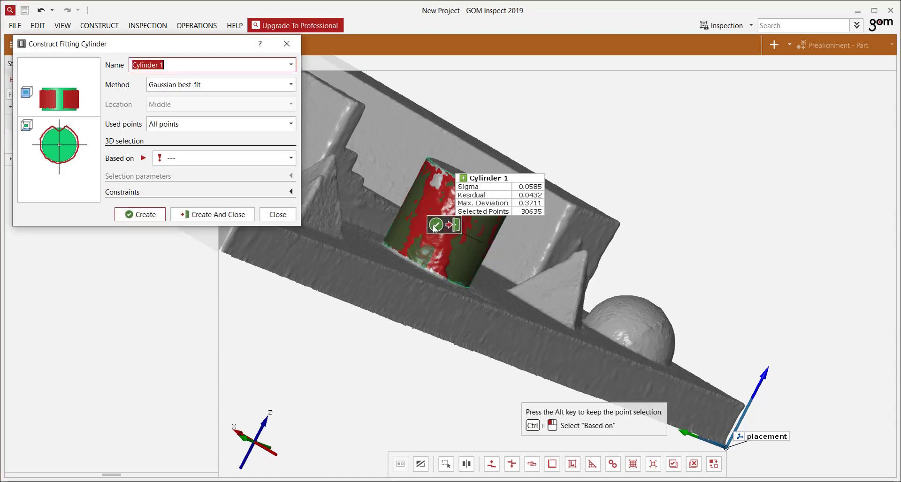
Add a four-corner area near the cylinder's upper rim to the point selection and create the fitting cylinder Cylinder 1
right_click(420, 193)
left_click(442, 211)
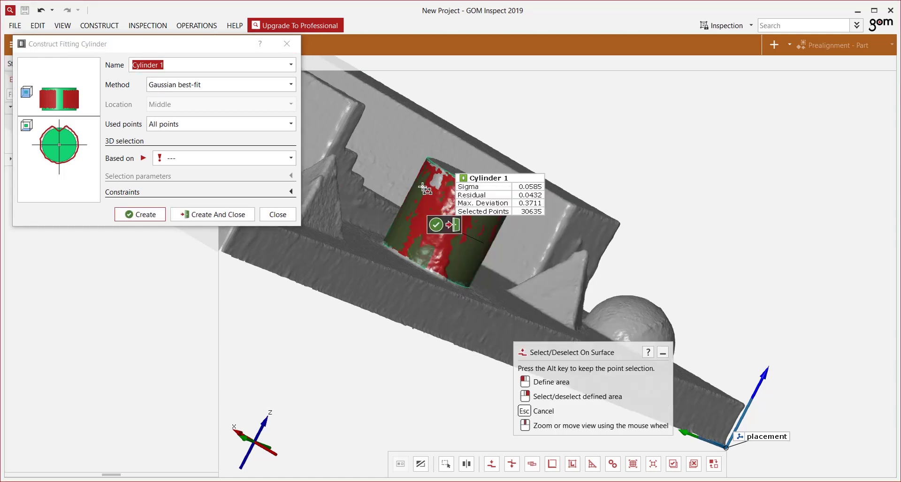
left_click(422, 186)
left_click(445, 200)
left_click(451, 177)
left_click(432, 167)
right_click(430, 168)
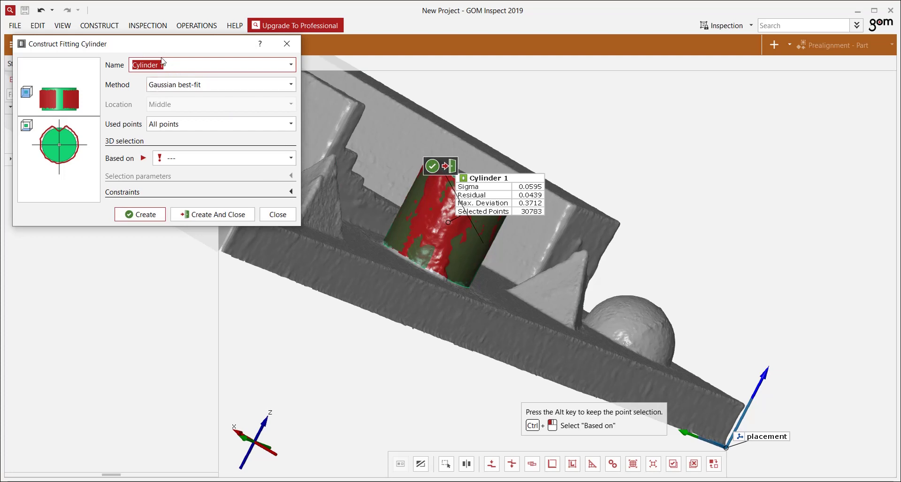
left_click(207, 215)
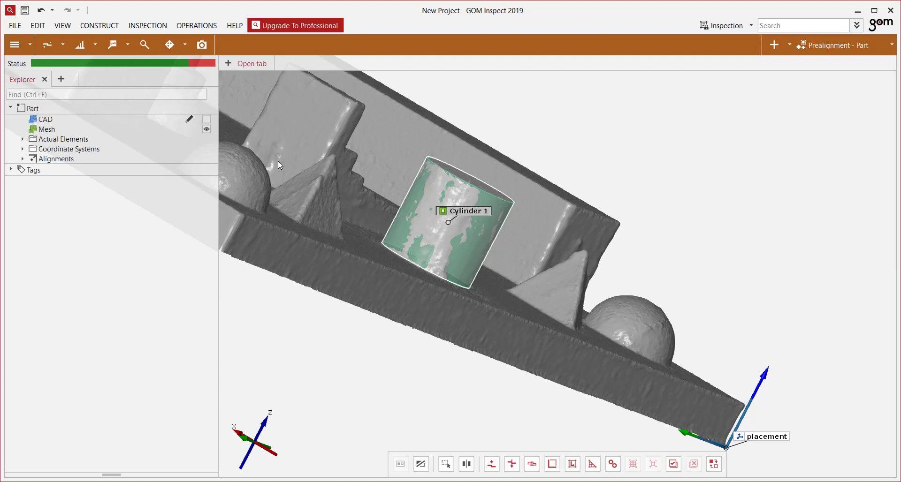
Check the dimension of Cylinder 1 by the independency principle against a nominal value of 10 mm with ±0.2 mm tolerance
left_click(175, 48)
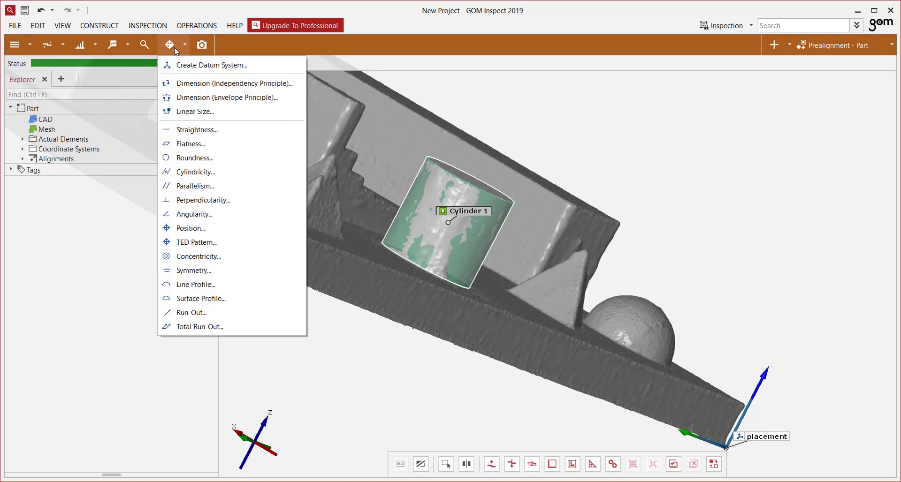
left_click(202, 83)
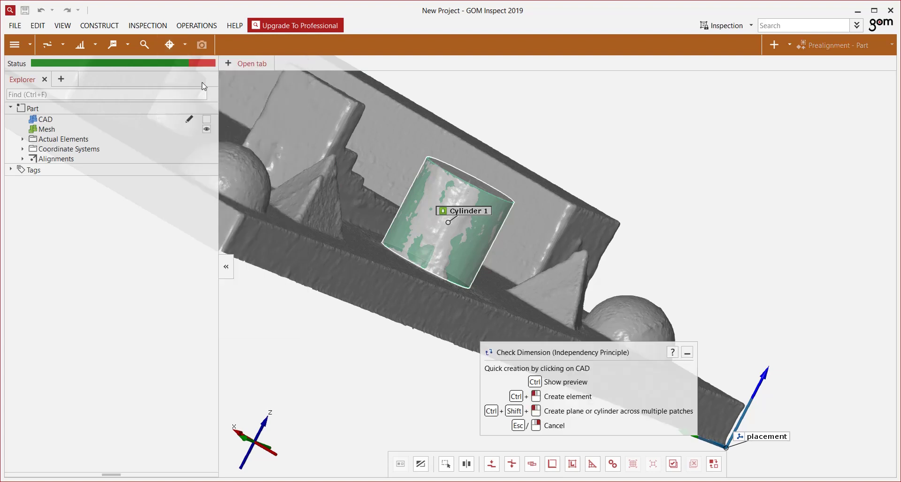
left_click(451, 214)
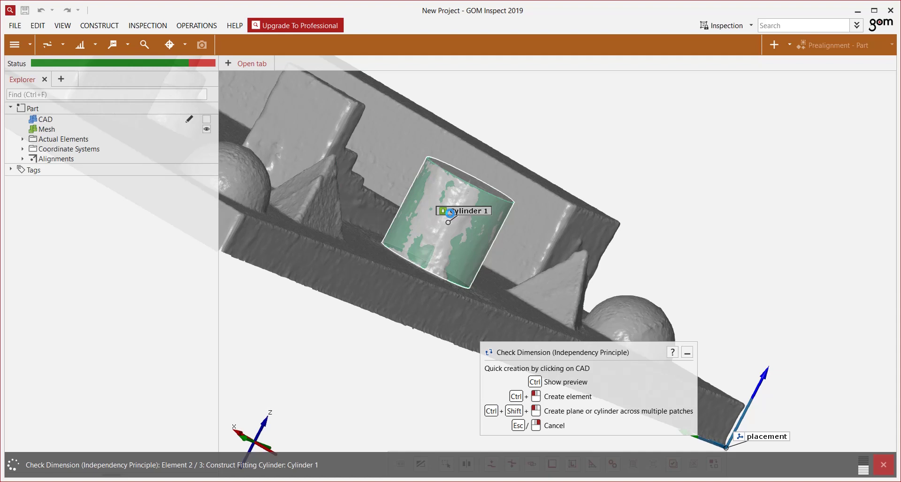
left_click(222, 89)
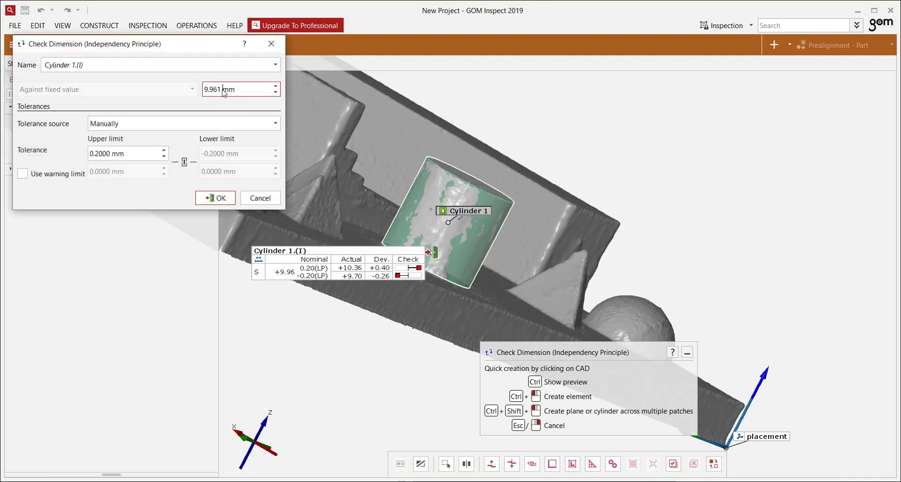
double_click(219, 89)
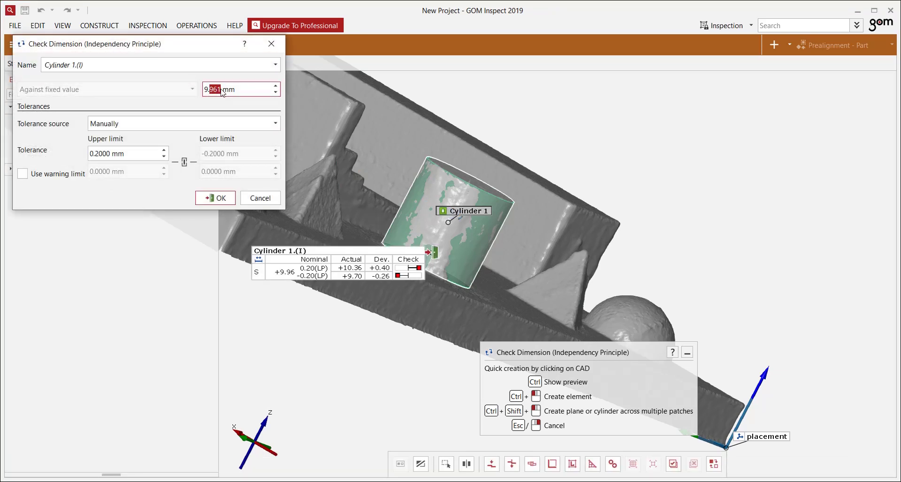
key("BackSpace")
key("BackSpace")
key("BackSpace")
type("10")
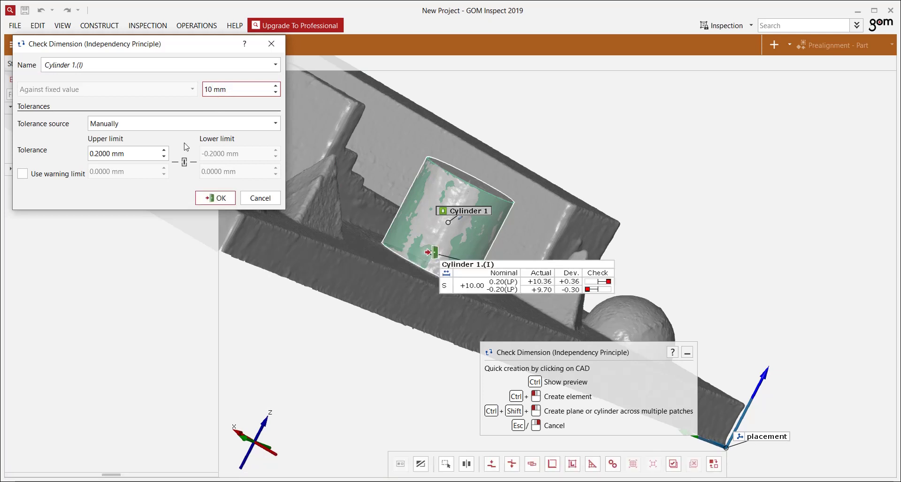
left_click(220, 197)
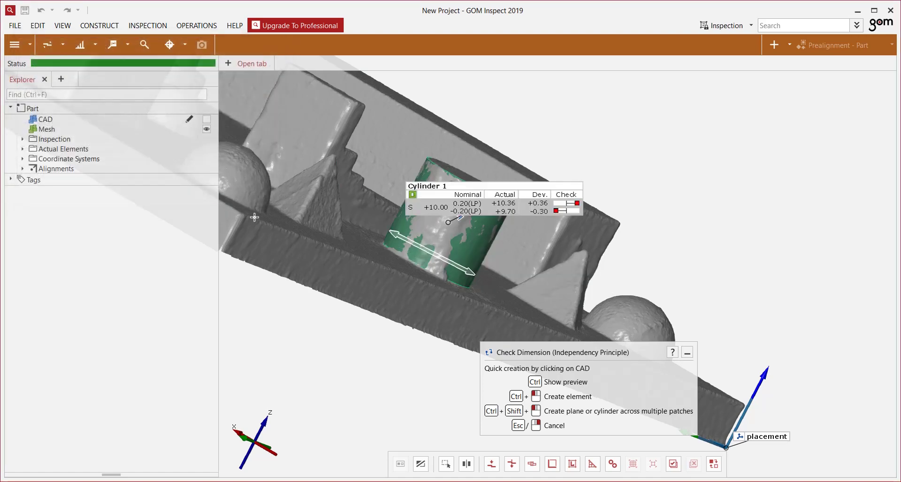
left_click_drag(433, 281, 351, 260)
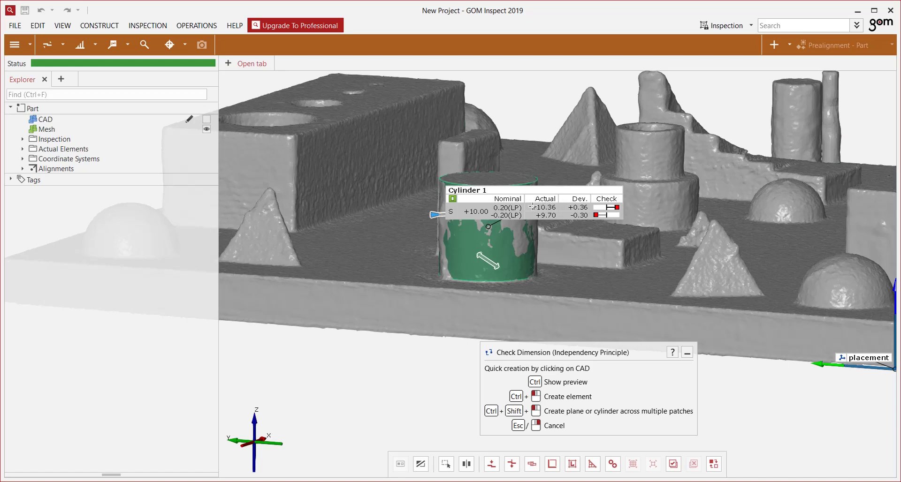
key("Escape")
Check the cylindricity of Cylinder 1 with a tolerance of 0.2 mm
left_click(171, 45)
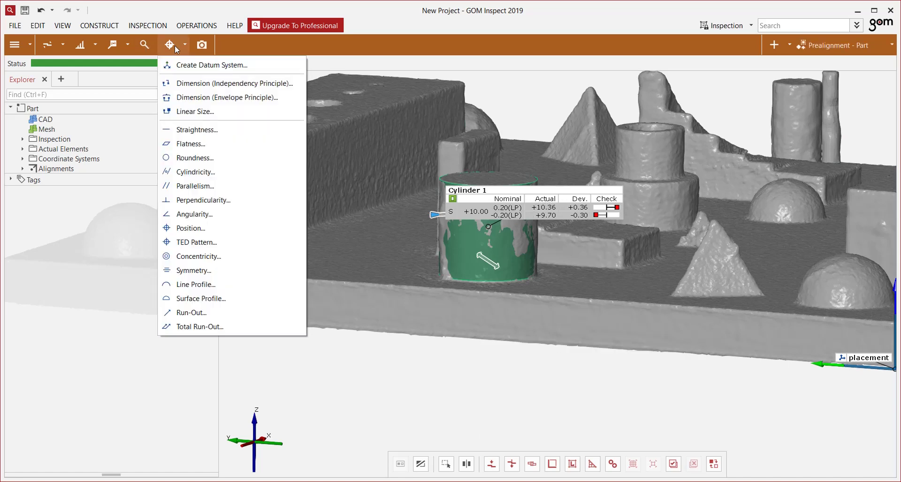
left_click(192, 174)
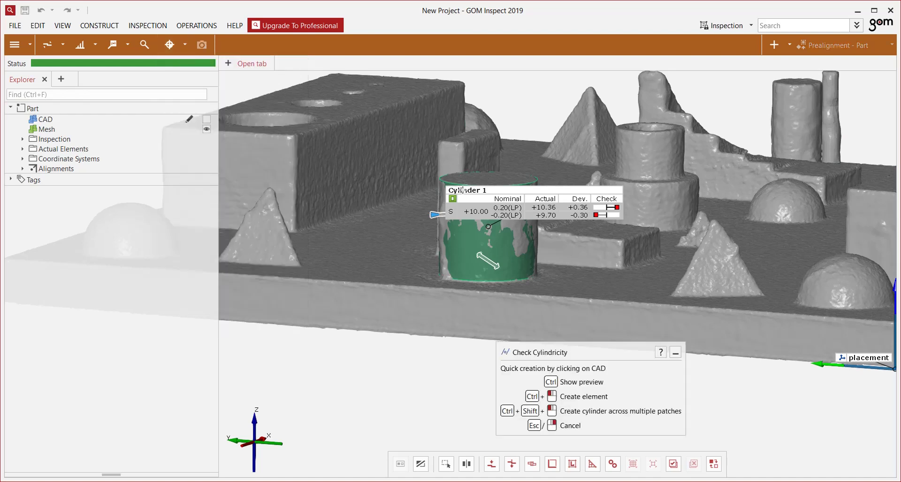
left_click(461, 190)
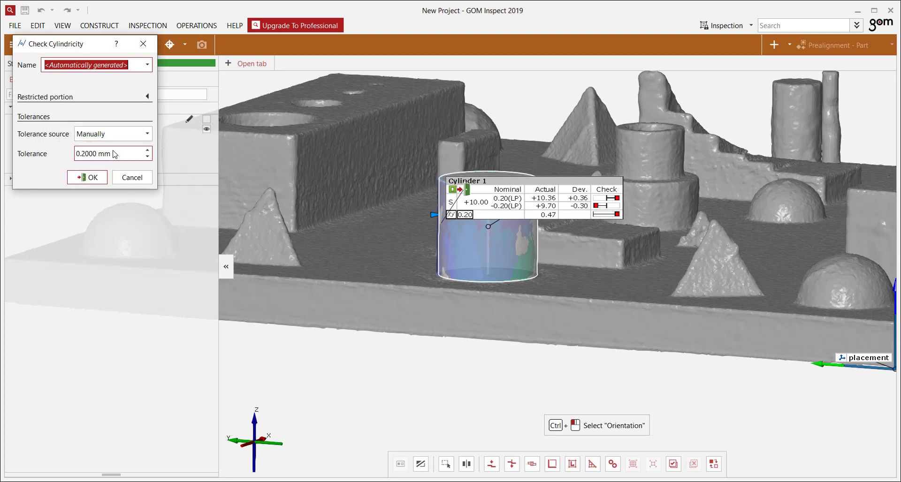
left_click(90, 178)
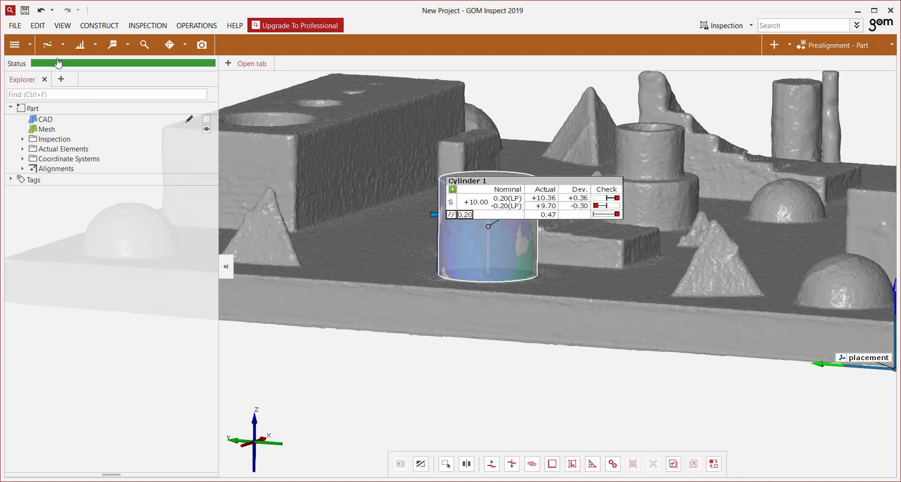
Construct a Gaussian best-fit fitting plane named Datum Plane A from the points of the base plate's upper surface
left_click(108, 27)
mouse_move(112, 71)
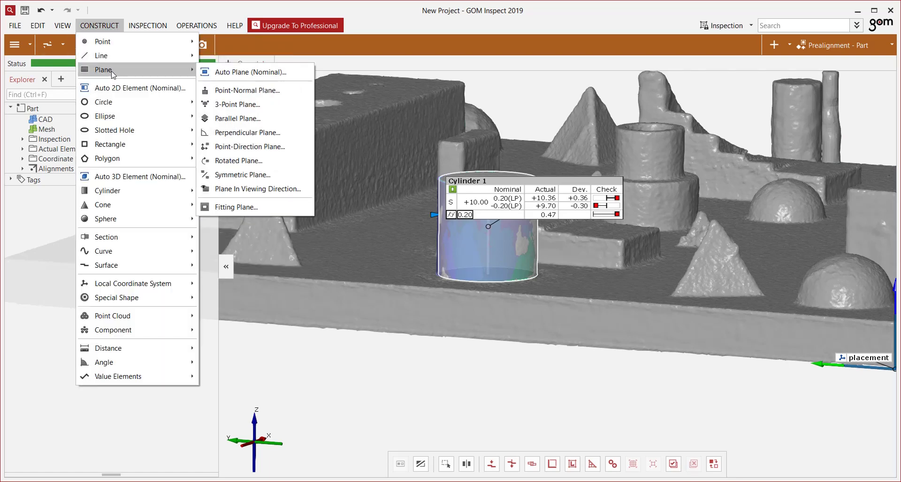
left_click(233, 208)
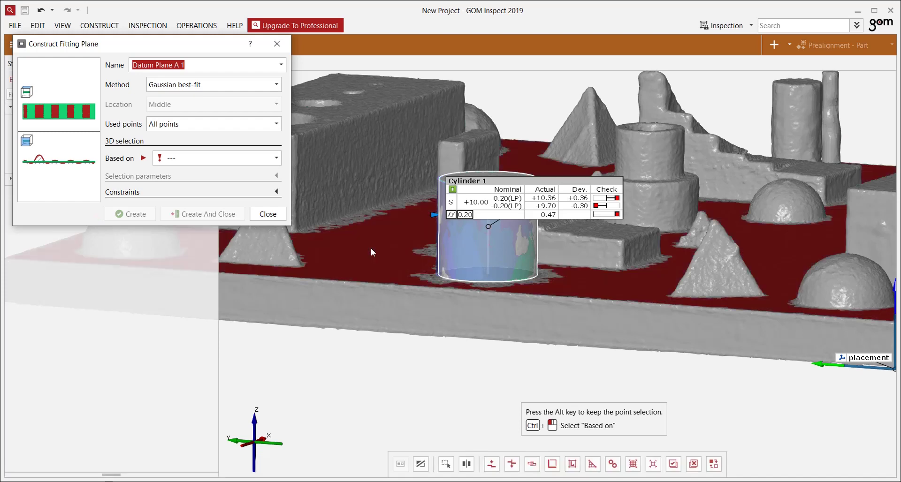
left_click(196, 64)
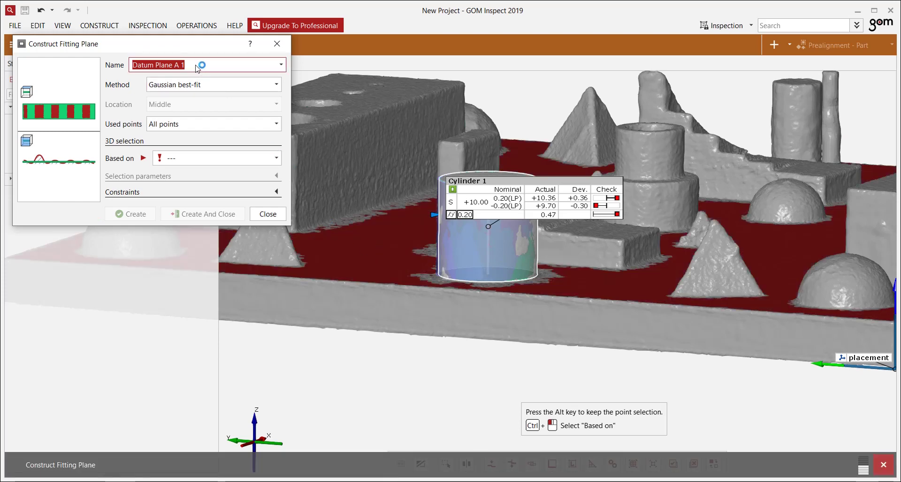
key("BackSpace")
key("BackSpace")
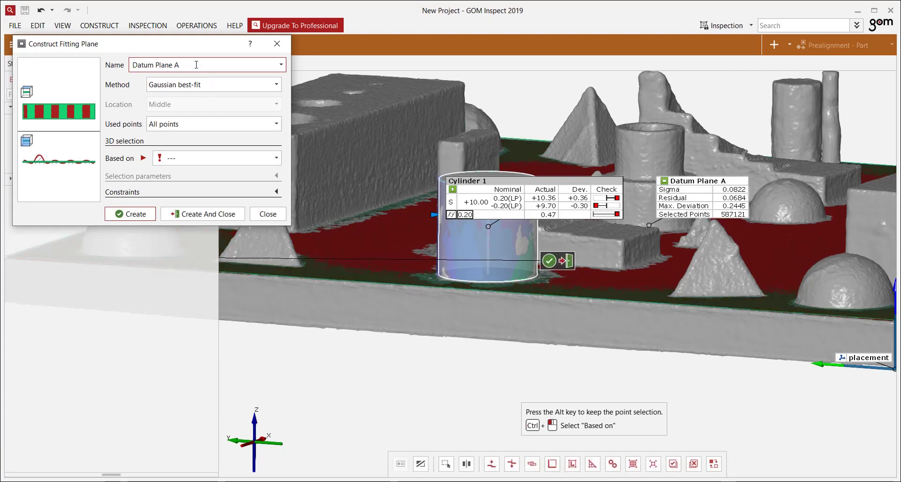
left_click(203, 214)
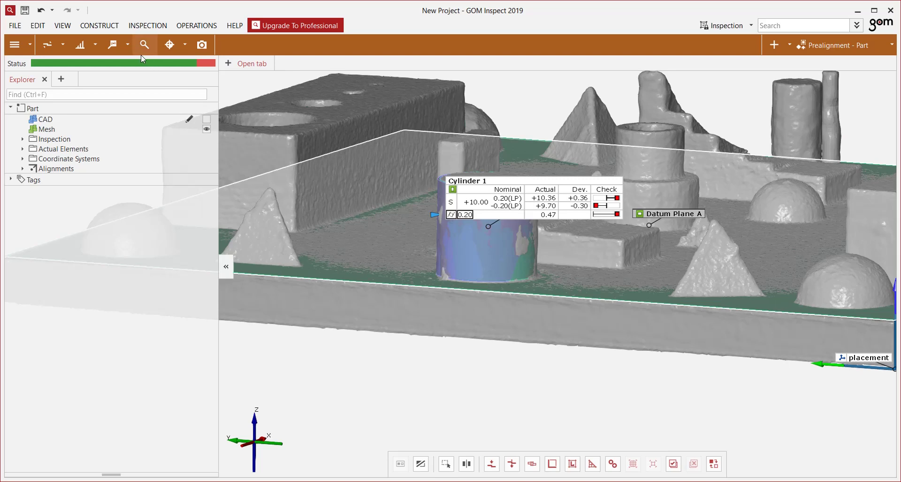
Create a datum system named A with Datum Plane A as its first datum
left_click(104, 27)
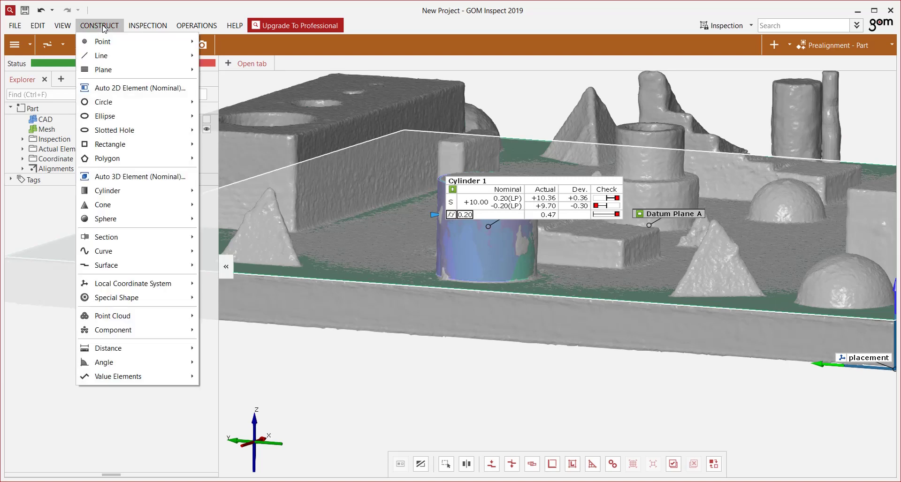
mouse_move(123, 287)
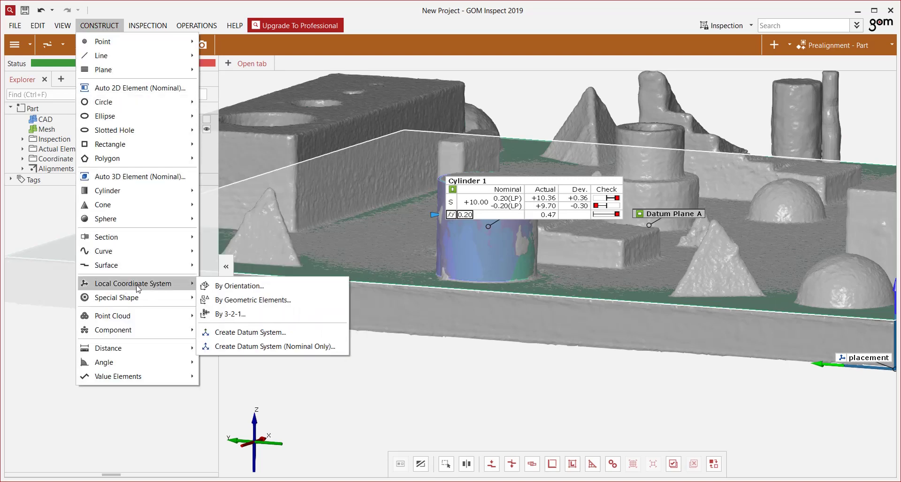
left_click(246, 332)
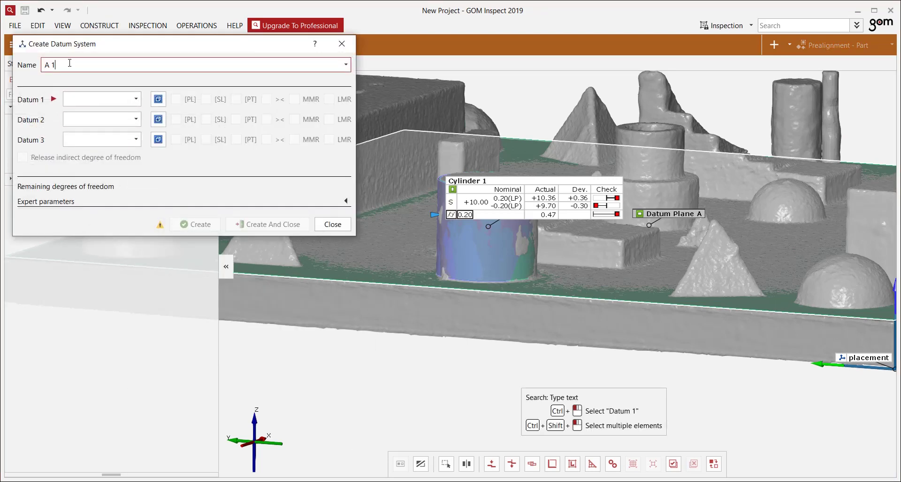
left_click(136, 99)
left_click(125, 118)
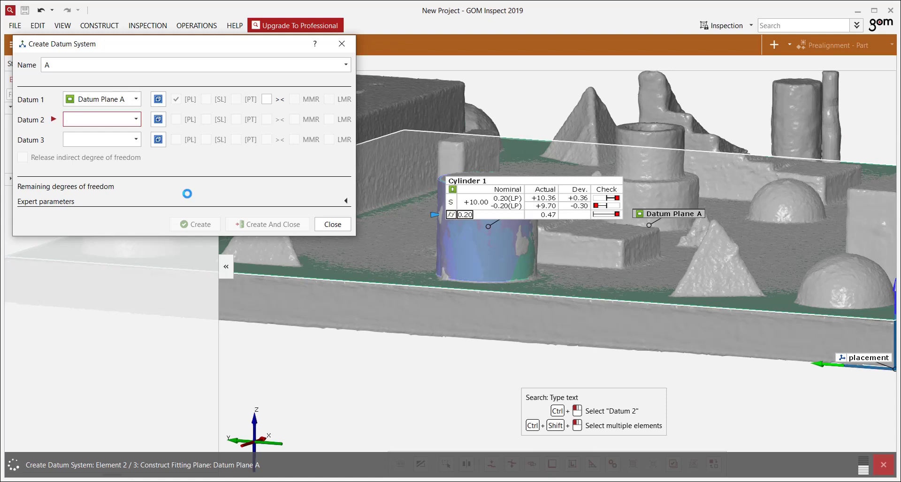
left_click(259, 227)
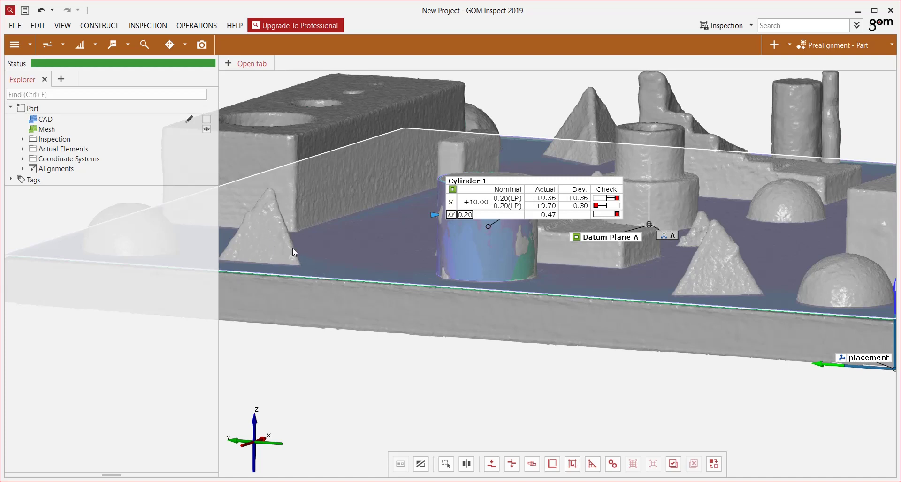
Check the perpendicularity of Cylinder 1 to datum system A with a planar tolerance zone of 0.2 mm
left_click(173, 44)
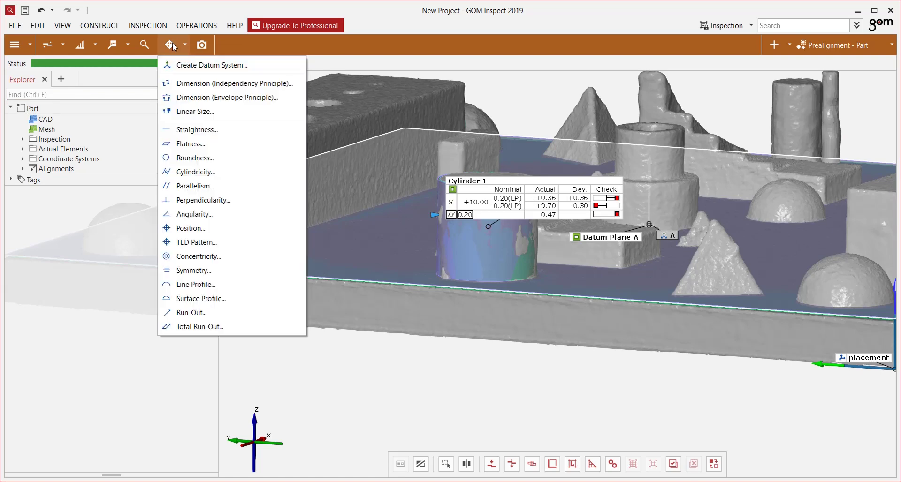
left_click(196, 201)
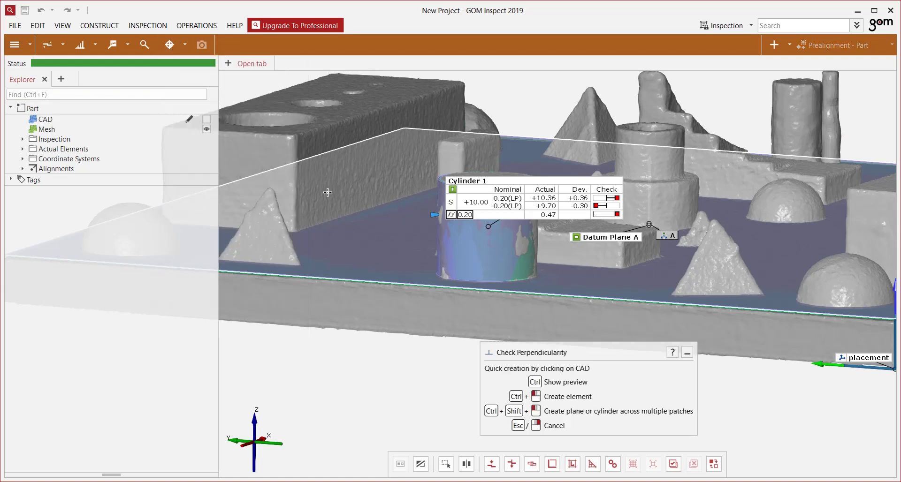
left_click(460, 181)
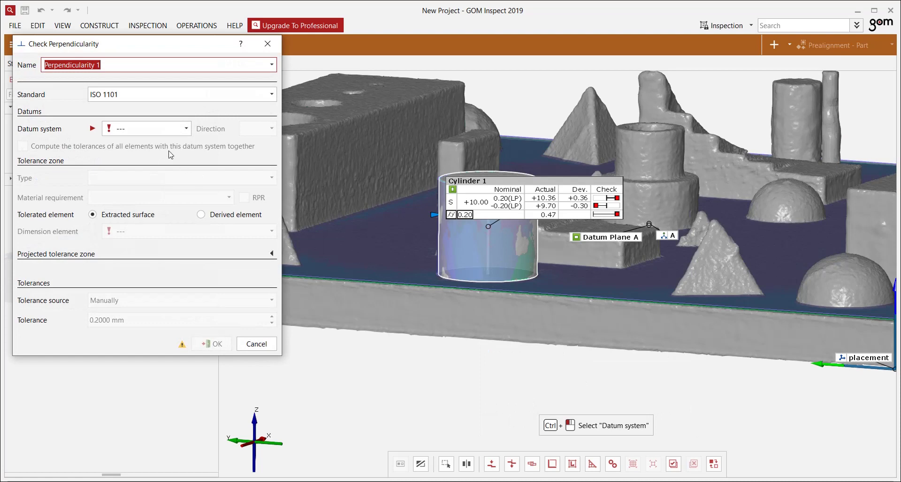
left_click(153, 130)
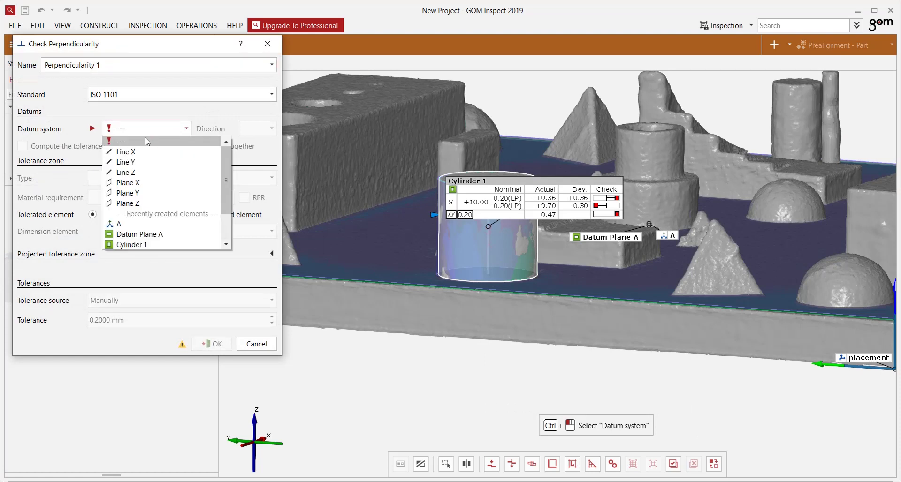
left_click(136, 219)
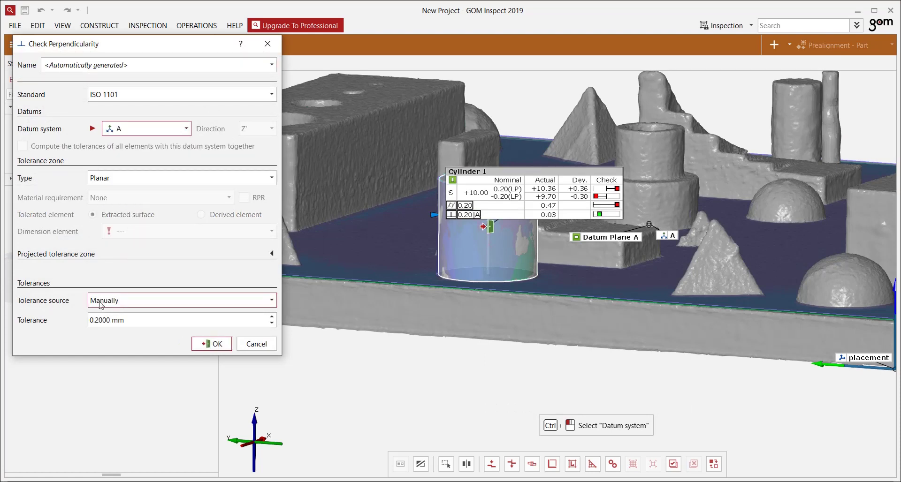
left_click(195, 345)
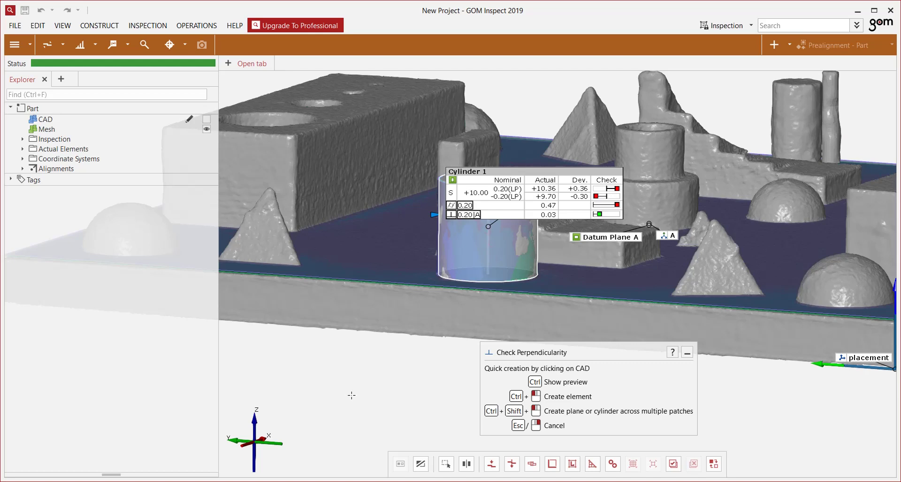
key("Escape")
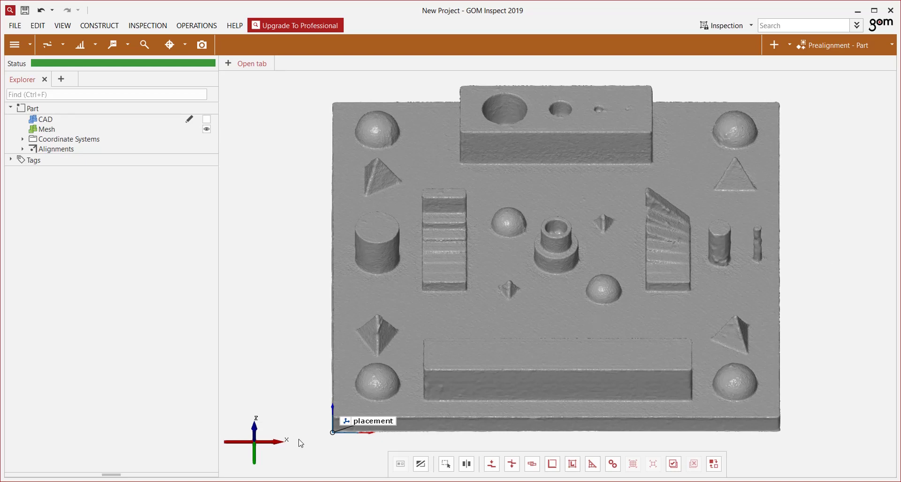
Start a Gaussian best-fit fitting plane on the steepest slanted face of the angular block behind the thin cylinders
left_click(266, 438)
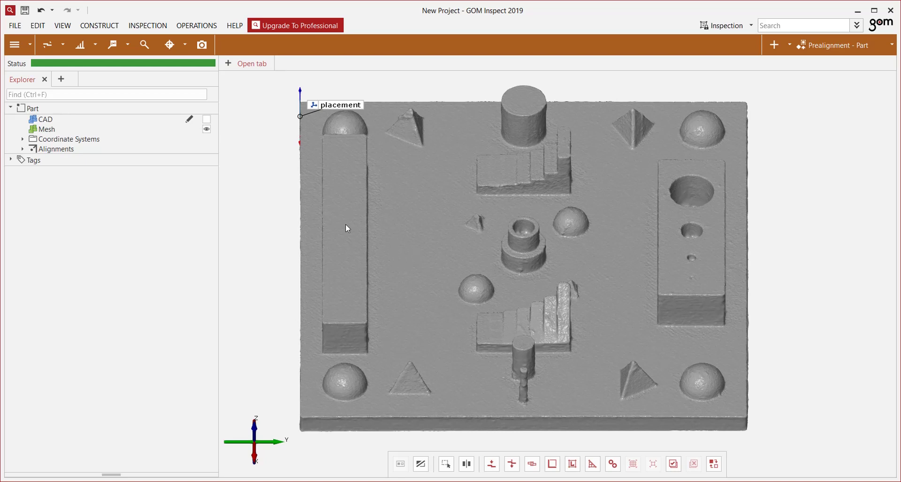
left_click(113, 26)
mouse_move(117, 70)
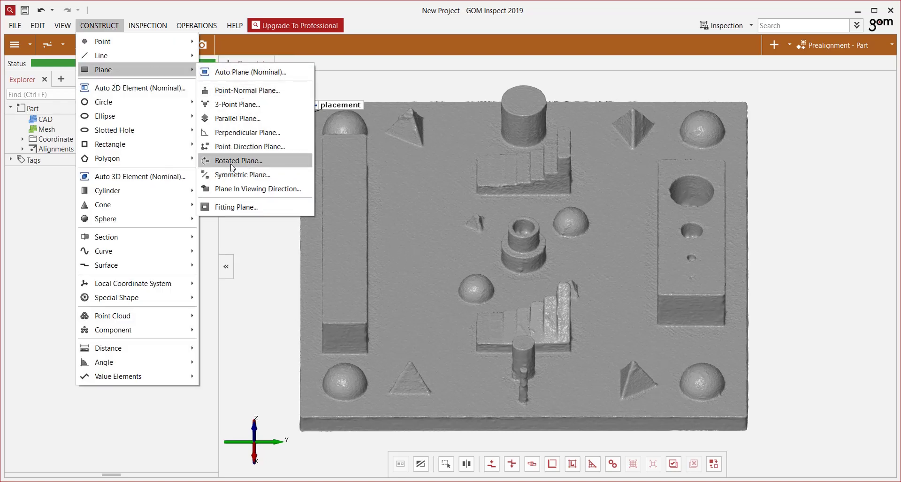
left_click(232, 205)
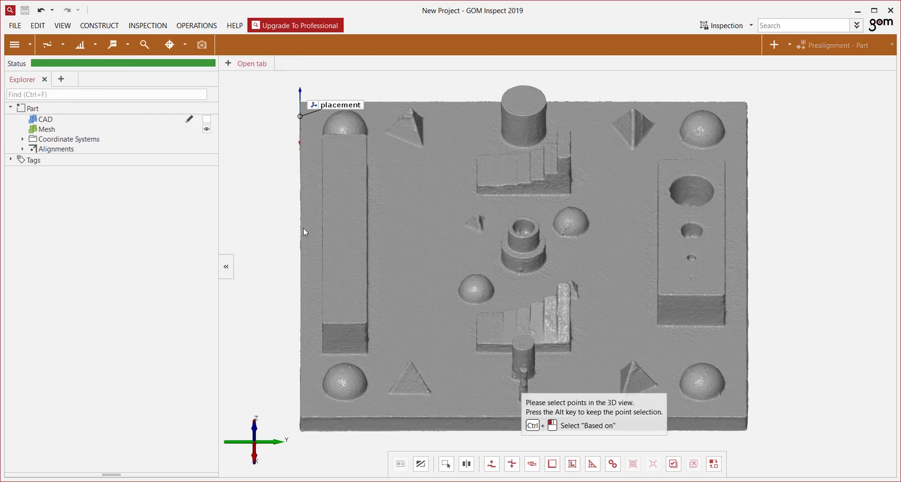
left_click(565, 317, "ctrl")
scroll(565, 328, "up", 3)
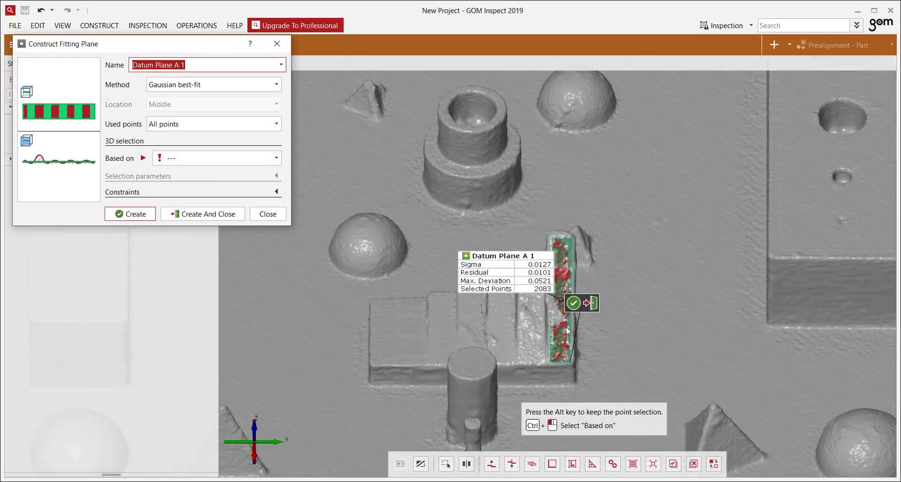
Extend the plane's point selection with a four-corner surface area covering the whole steepest slanted face
scroll(566, 328, "up", 3)
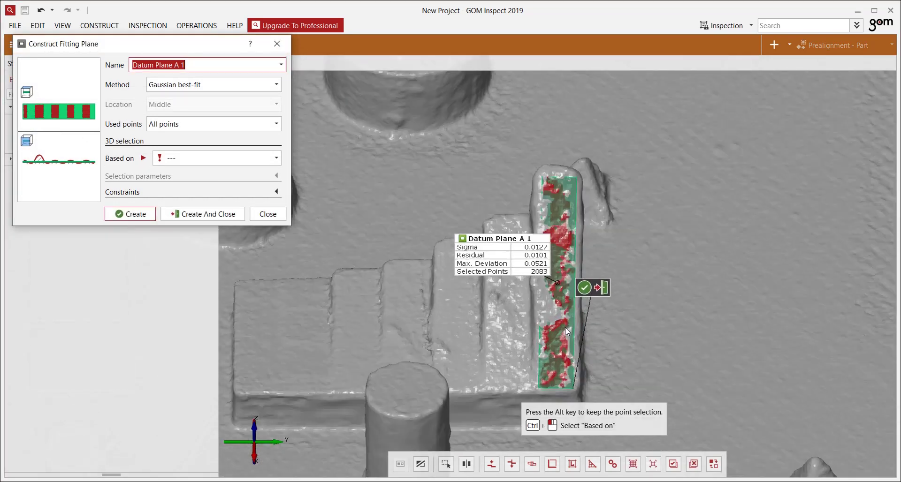
right_click_drag(562, 329, 567, 280)
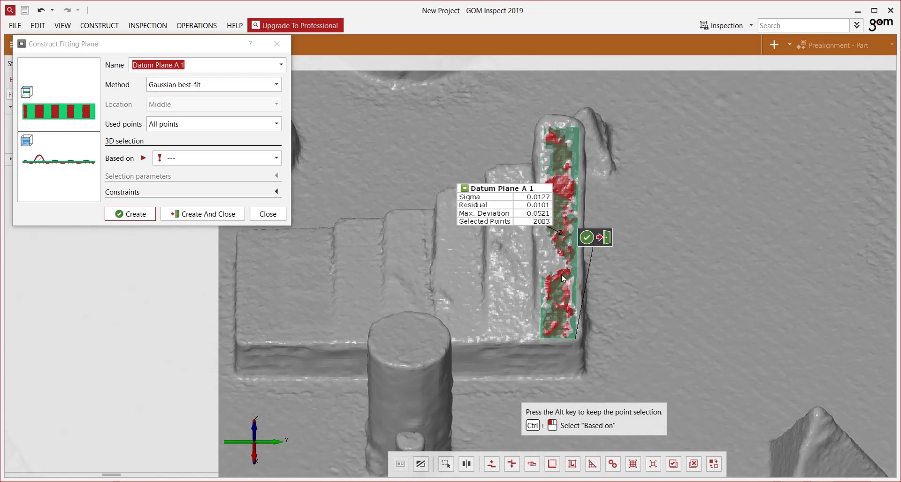
right_click(561, 283)
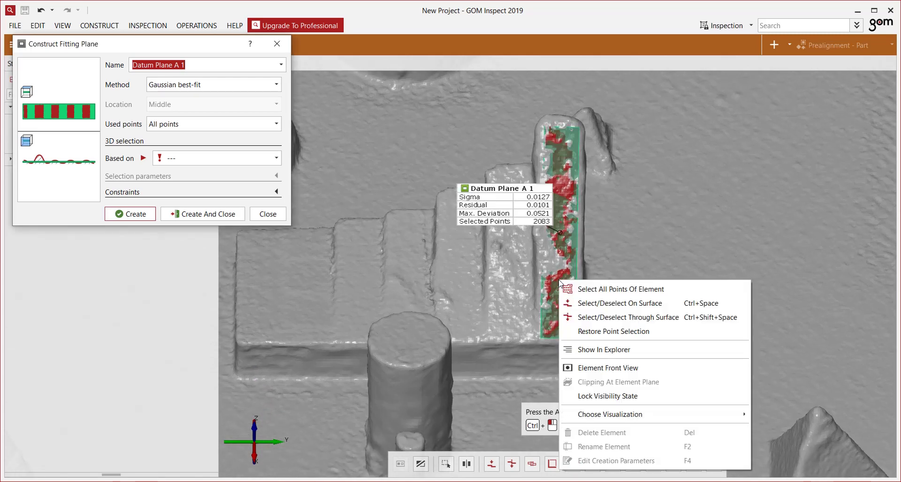
left_click(589, 298)
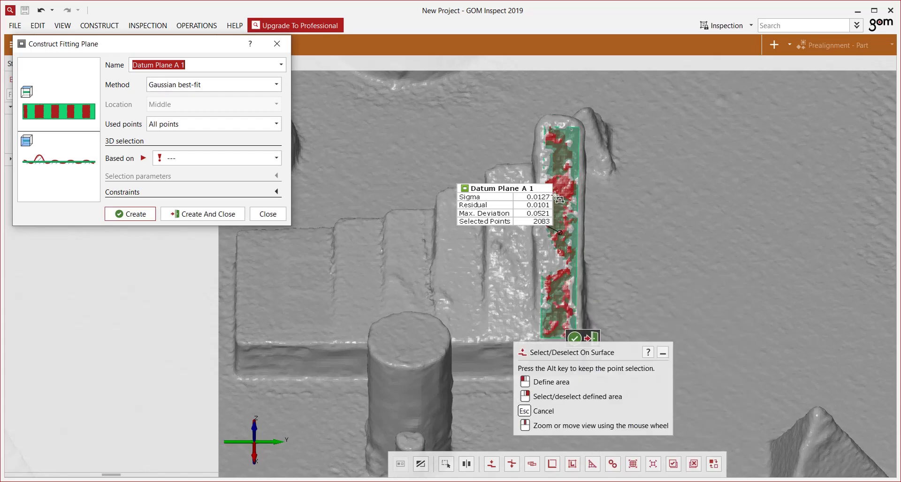
left_click(543, 124)
left_click(579, 123)
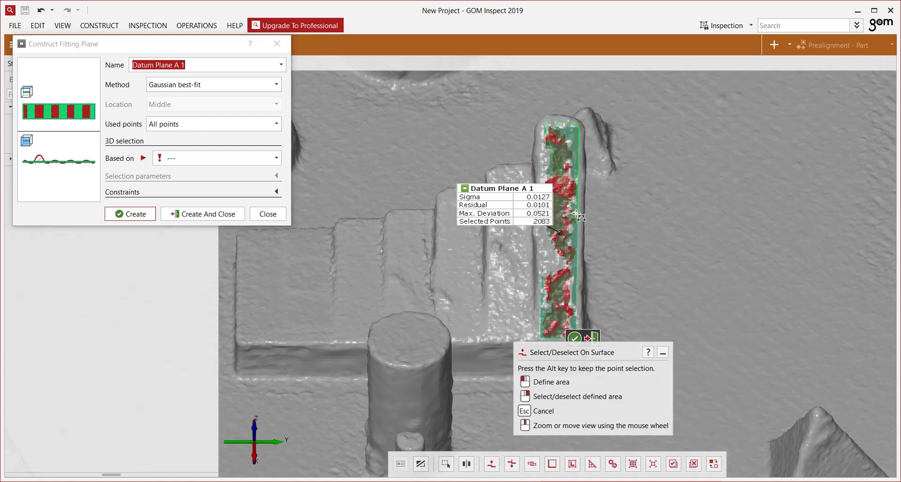
left_click(575, 335)
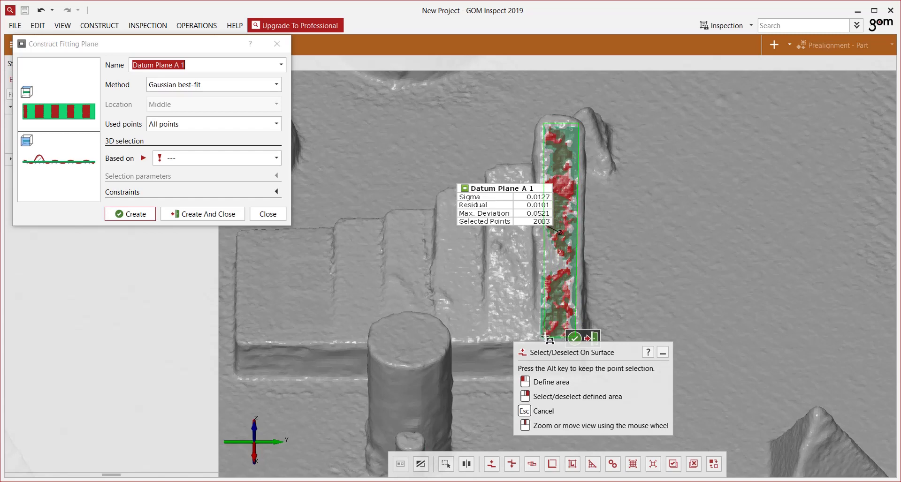
double_click(543, 336)
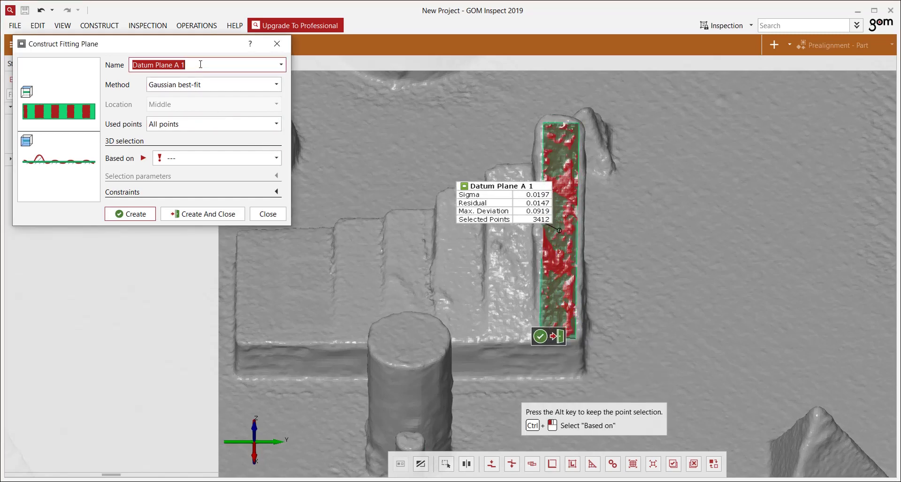
Name the fitting plane Angular Feature - Plane 1 and create it
type("Angu")
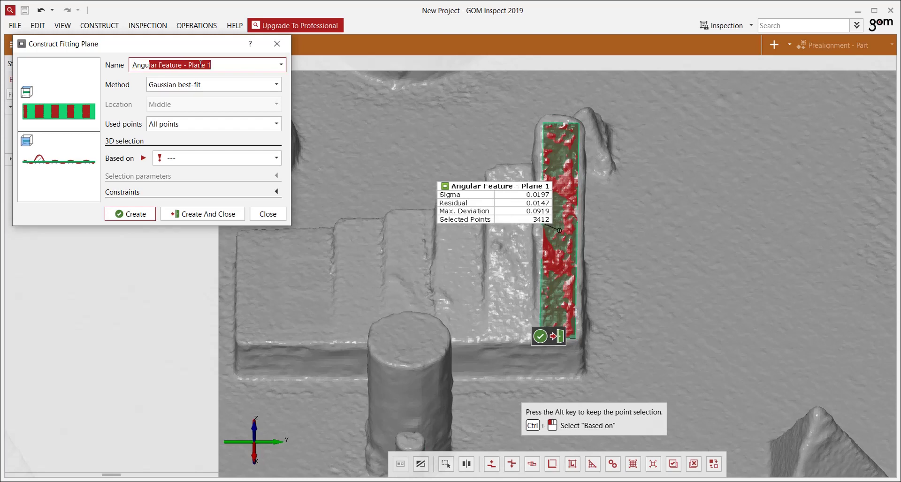
type("lar Feature - Pl")
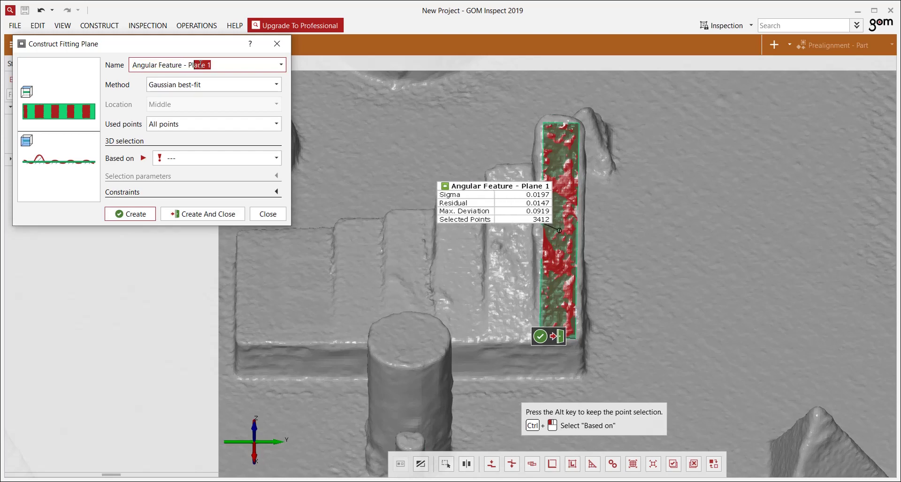
type("ane 1")
left_click(201, 218)
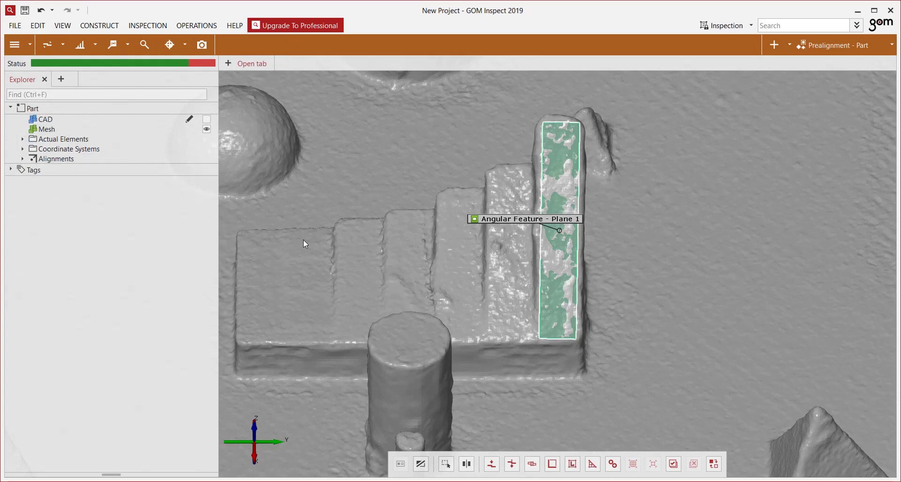
Start a Gaussian best-fit fitting plane on a rectangular strip at the flat, lowest end of the angular block, opposite Plane 1
left_click(106, 28)
mouse_move(118, 68)
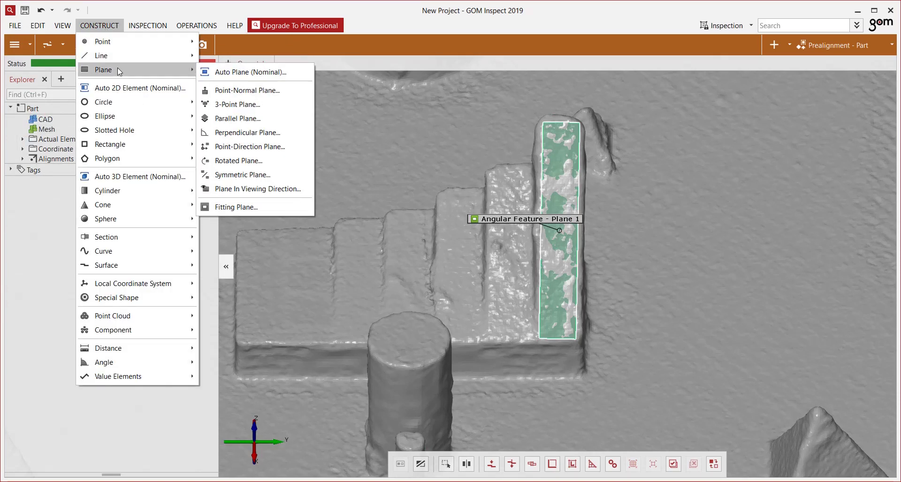
left_click(227, 207)
right_click_drag(427, 261, 541, 236)
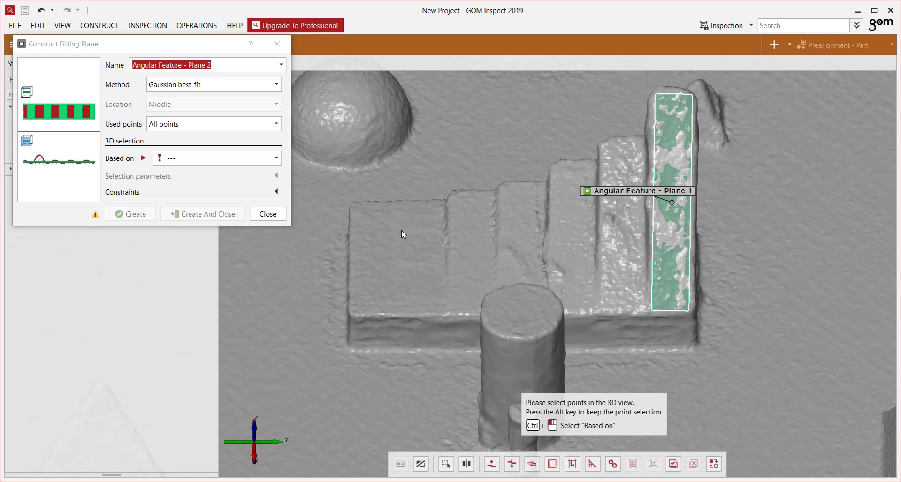
right_click(368, 255)
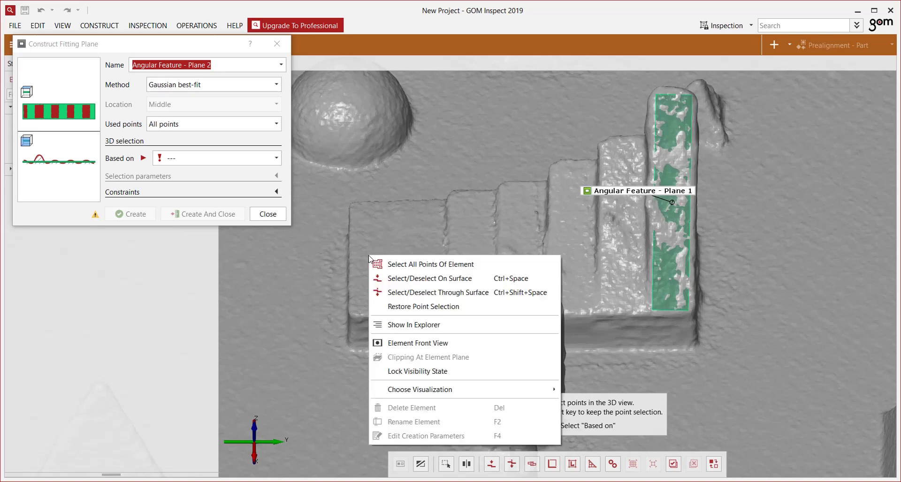
left_click(401, 278)
mouse_move(352, 205)
left_mouse_down()
mouse_move(393, 204)
mouse_move(395, 313)
mouse_move(354, 314)
left_mouse_up()
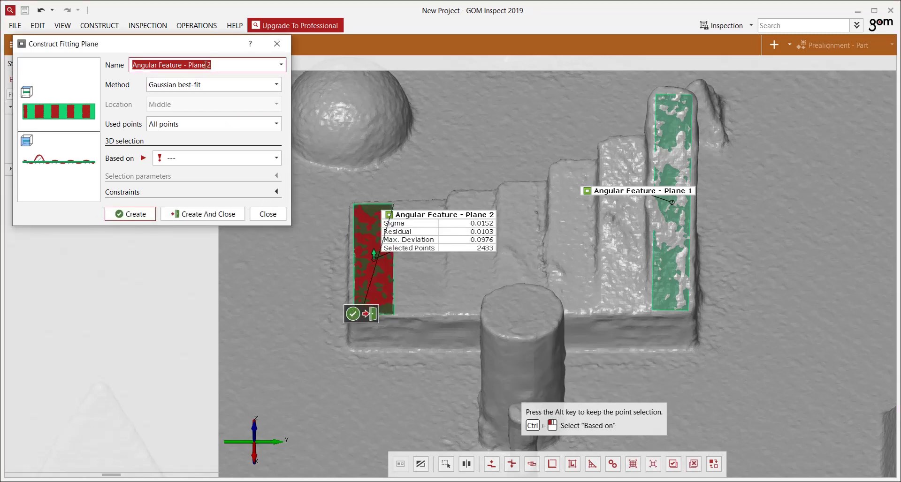
Name the fitting plane Datum Plane F and create it
type("Datum ")
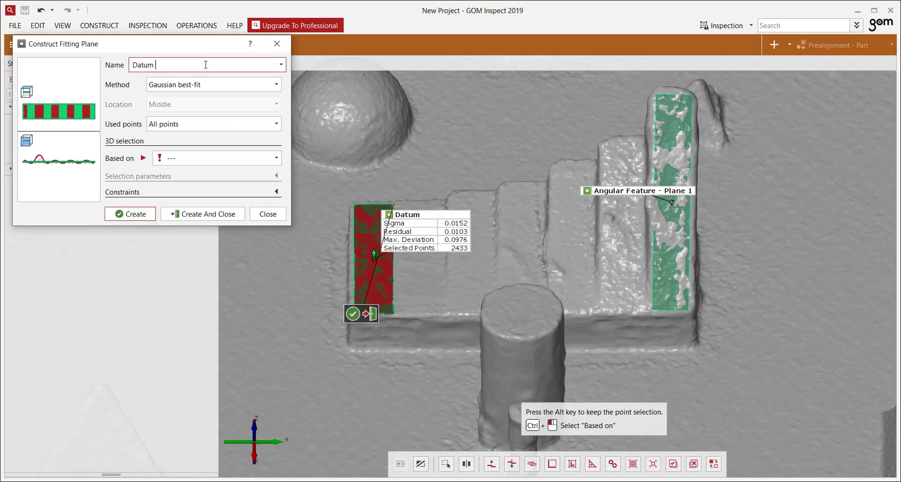
type("Plane F")
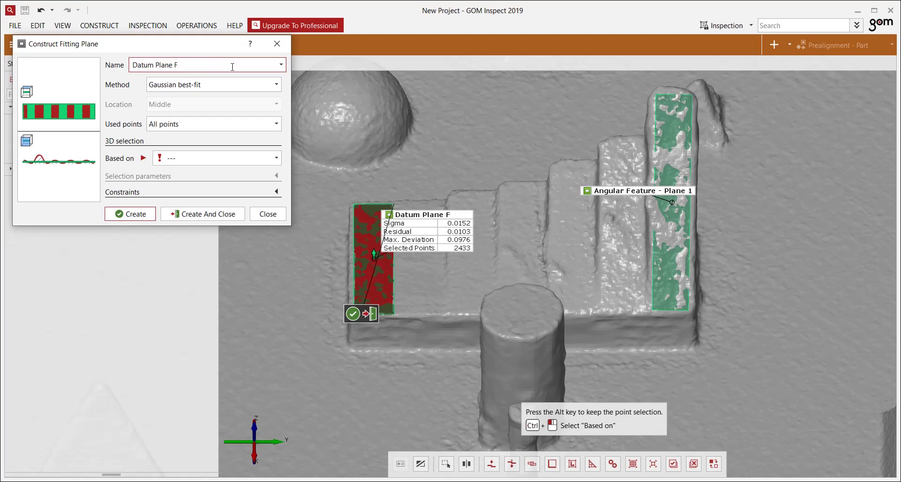
left_click(201, 216)
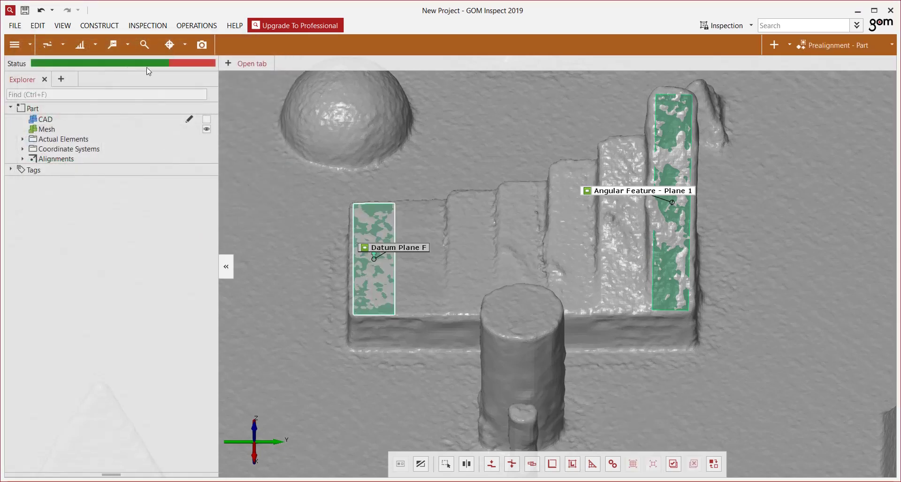
Create a datum system named F with Datum Plane F as Datum 1
left_click(100, 25)
mouse_move(117, 259)
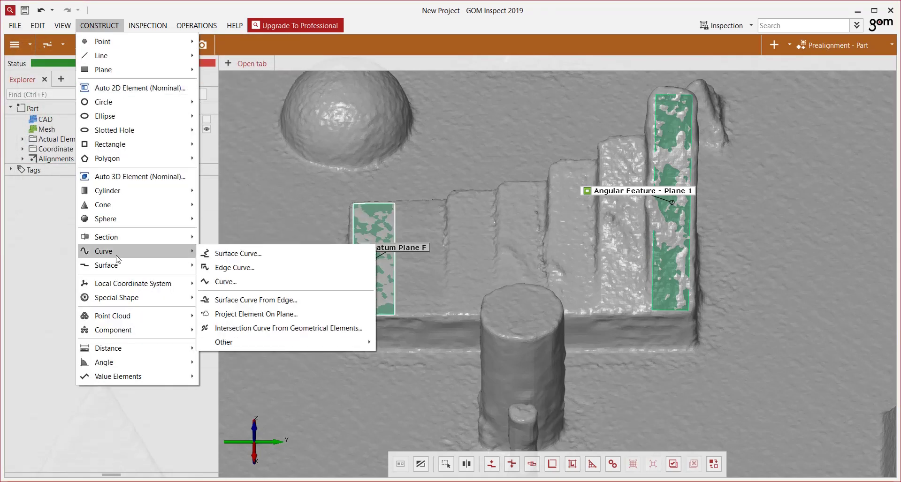
mouse_move(118, 285)
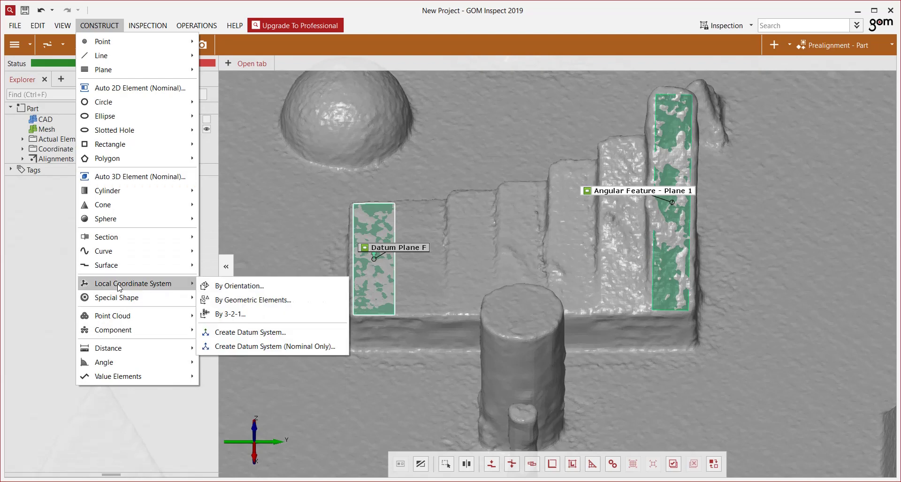
left_click(231, 333)
left_click(136, 99)
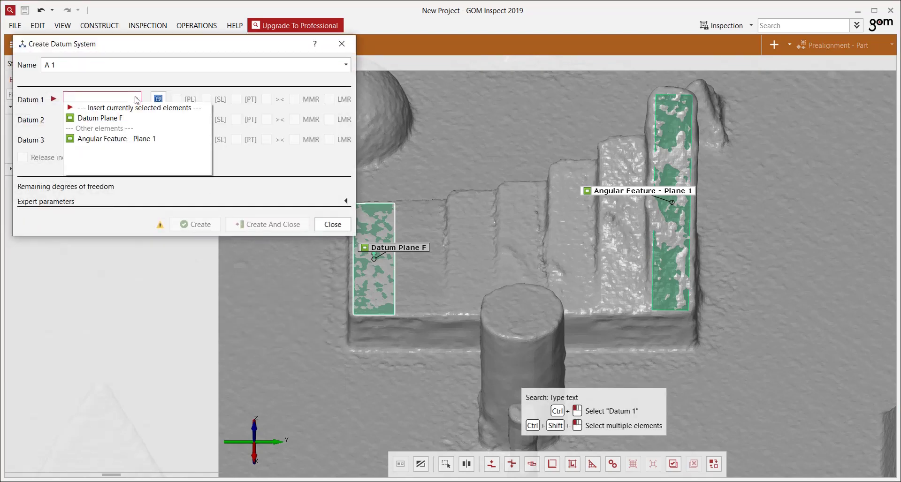
left_click(117, 118)
left_click(68, 65)
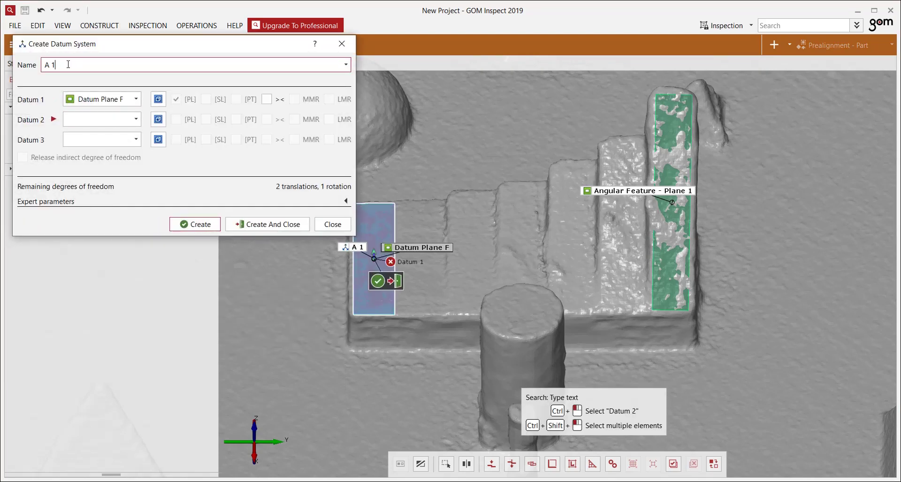
left_click_drag(68, 64, 10, 63)
type("F")
left_click(241, 225)
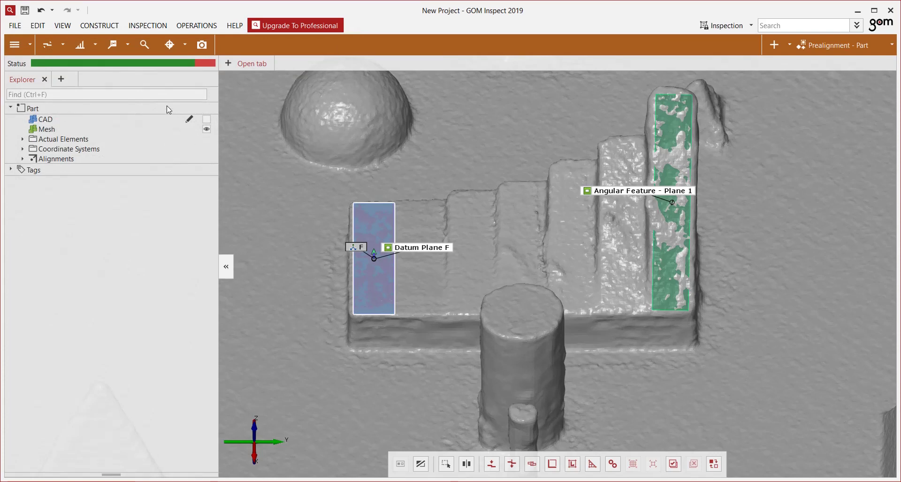
Check the angularity of Angular Feature - Plane 1 to datum system F with a tolerance of 0.2 mm
left_click(184, 45)
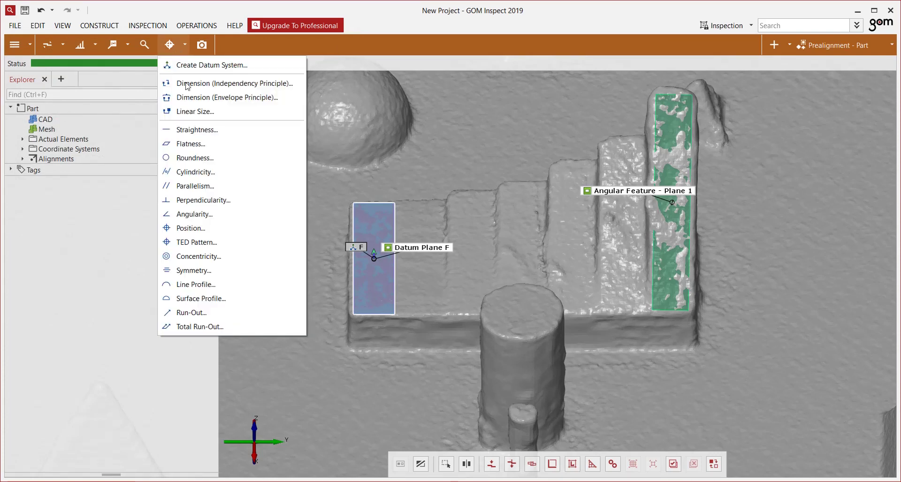
left_click(193, 214)
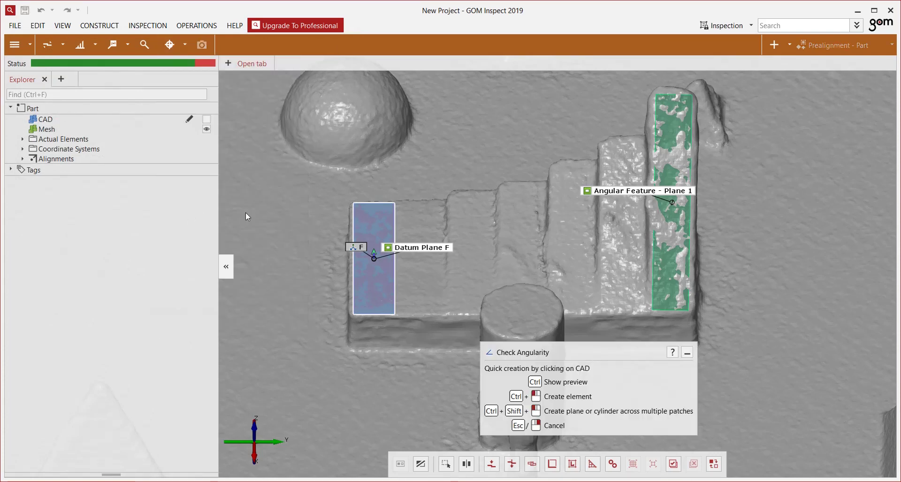
left_click(609, 191, "ctrl")
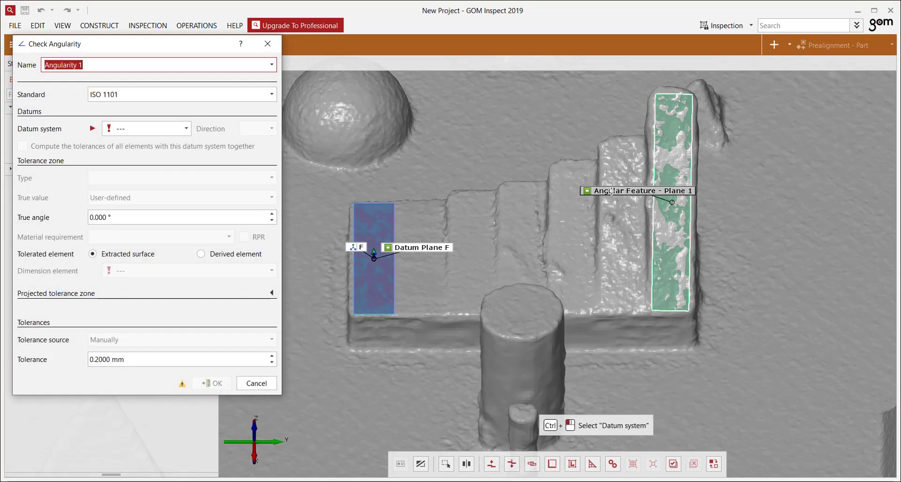
left_click(157, 129)
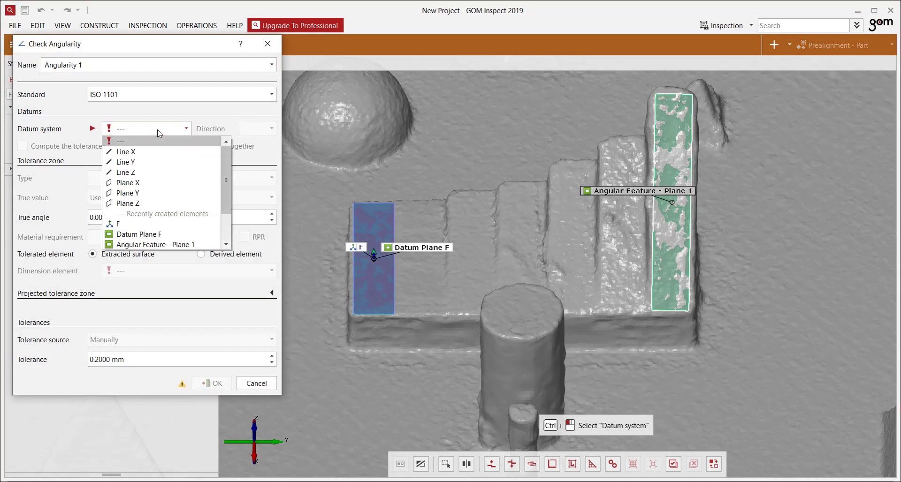
left_click(136, 222)
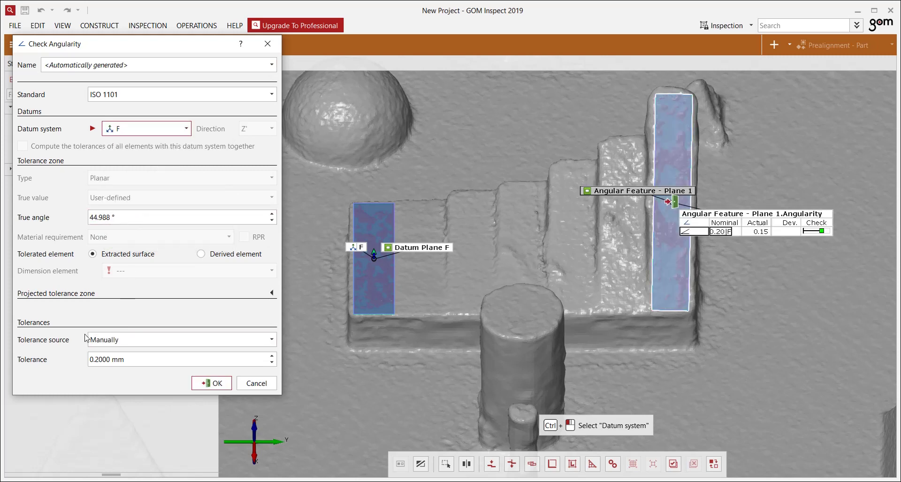
left_click(212, 384)
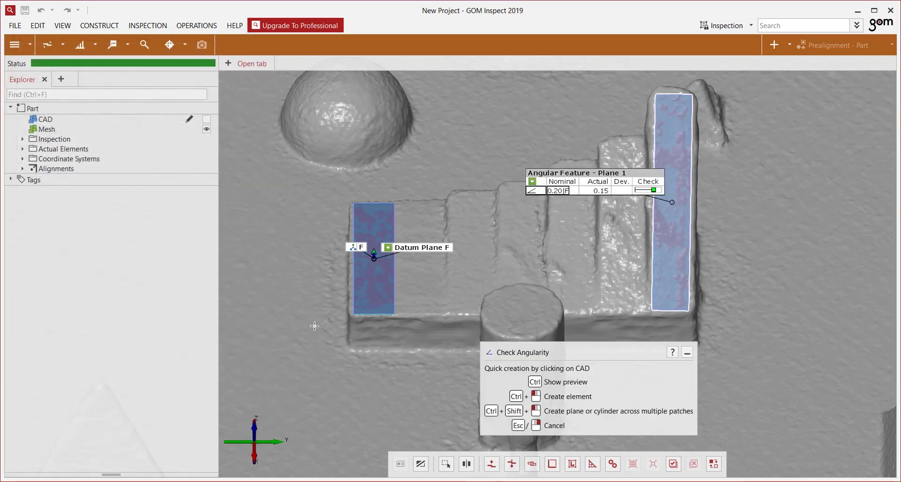
key("Escape")
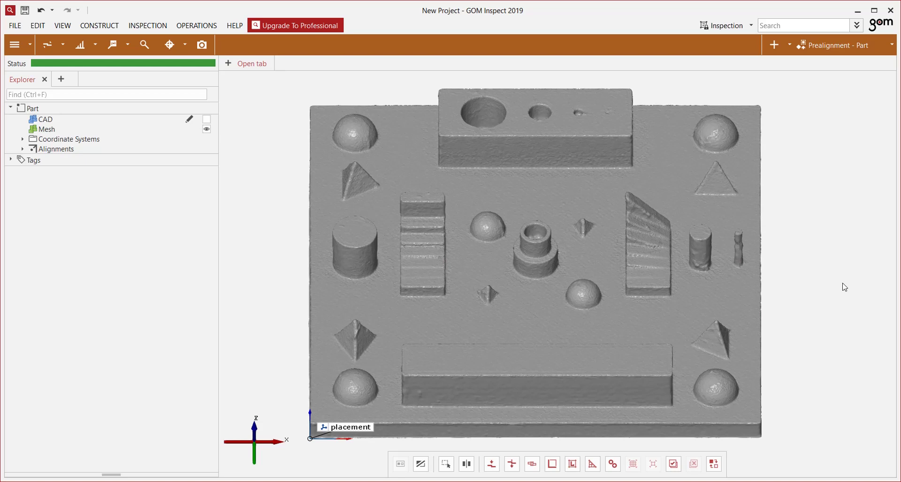
Start a Gaussian best-fit fitting cylinder named Hole 1 on the inner wall of the largest hole in the rear block
left_click(99, 25)
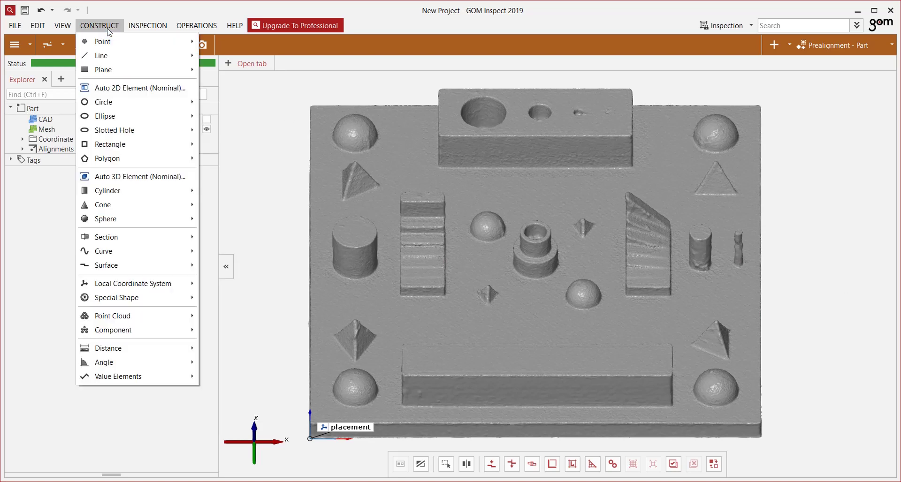
mouse_move(108, 190)
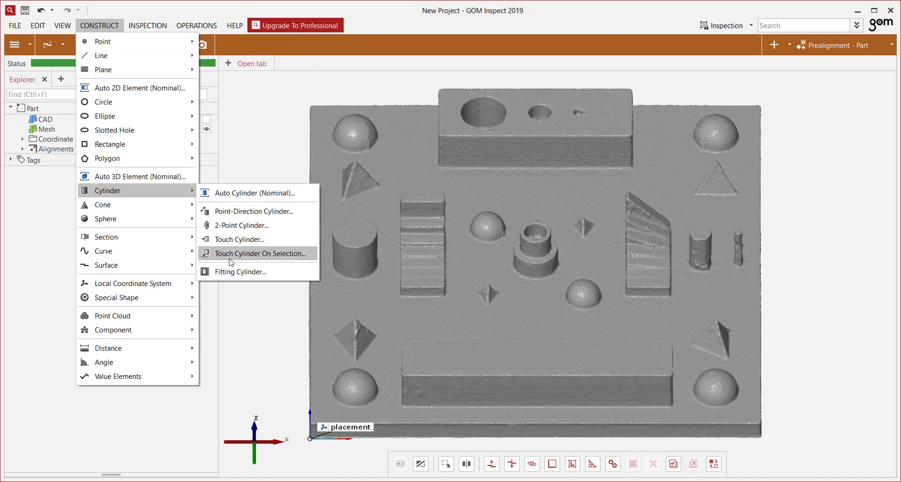
left_click(225, 281)
left_click(474, 112)
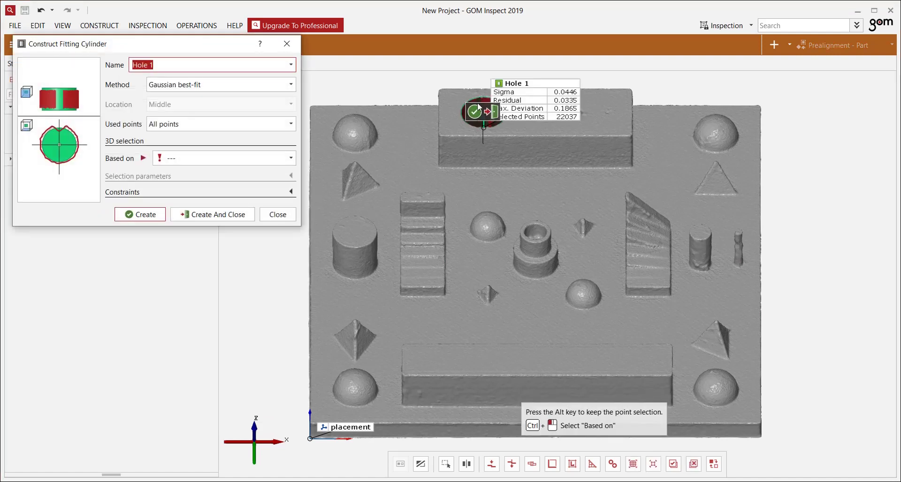
Add the unselected patch of the hole wall to the point selection with a four-corner surface area and create the Hole 1 cylinder
scroll(477, 100, "up", 7)
left_click_drag(478, 100, 483, 216)
right_click(468, 273)
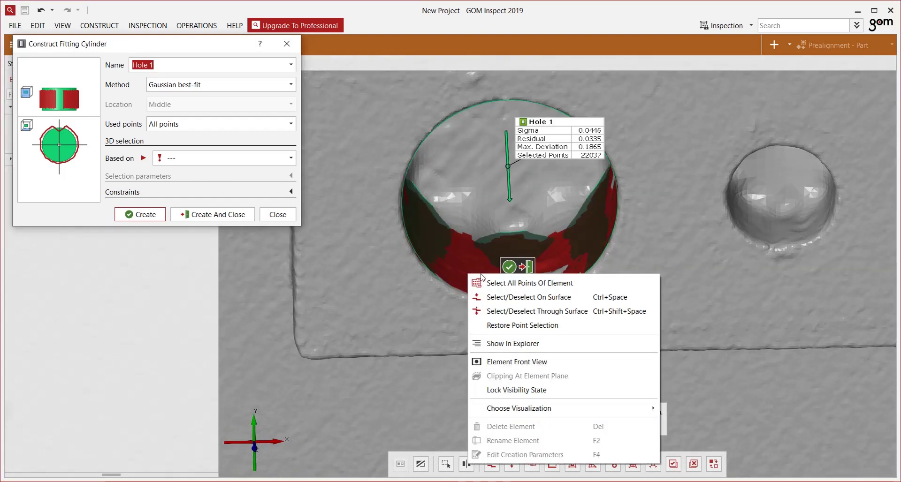
left_click(497, 294)
left_click(492, 297)
left_click(549, 292)
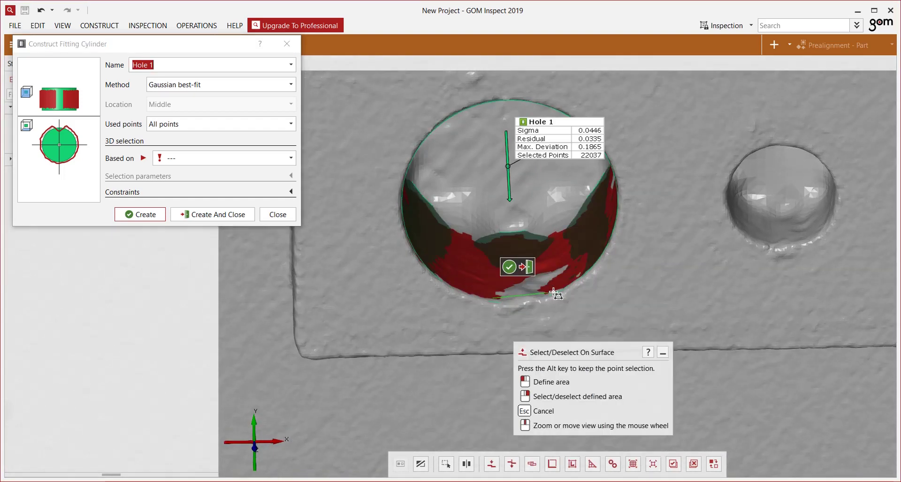
left_click(581, 258)
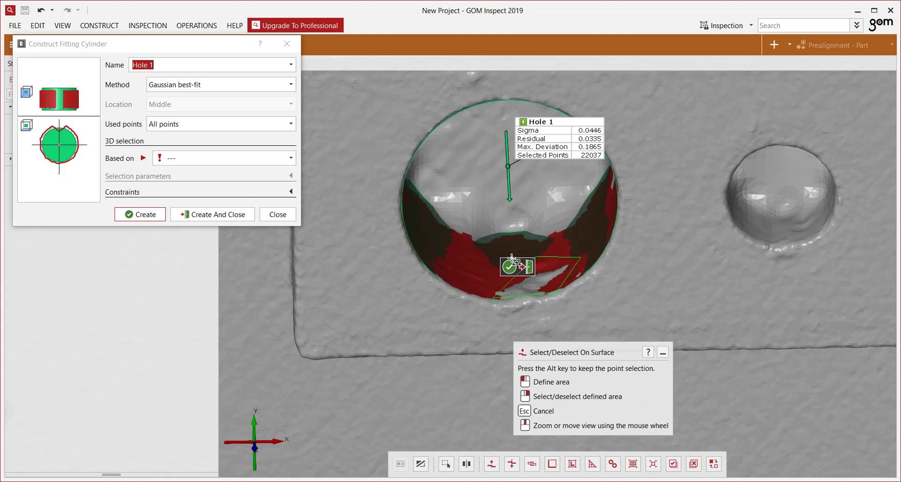
right_click(479, 273)
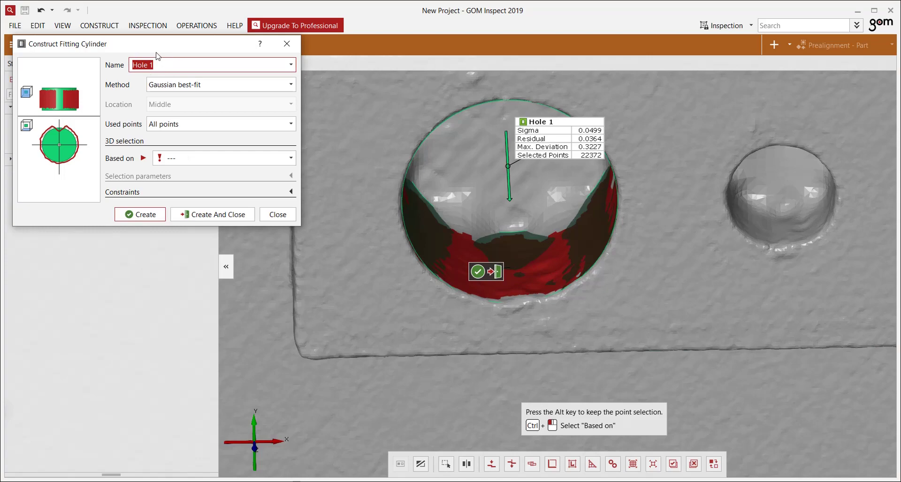
left_click(208, 215)
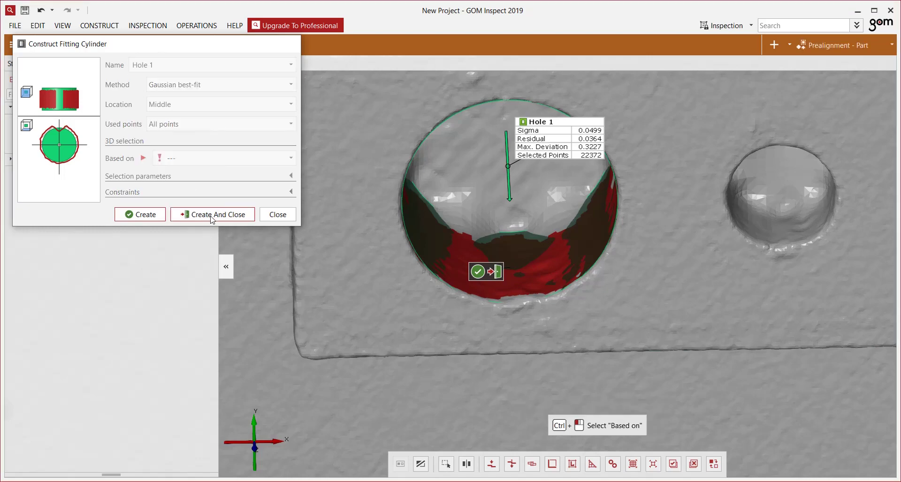
Start a Gaussian best-fit fitting plane on the short vertical end face of the hole block nearest Hole 1
left_click_drag(493, 322, 495, 280)
mouse_move(286, 443)
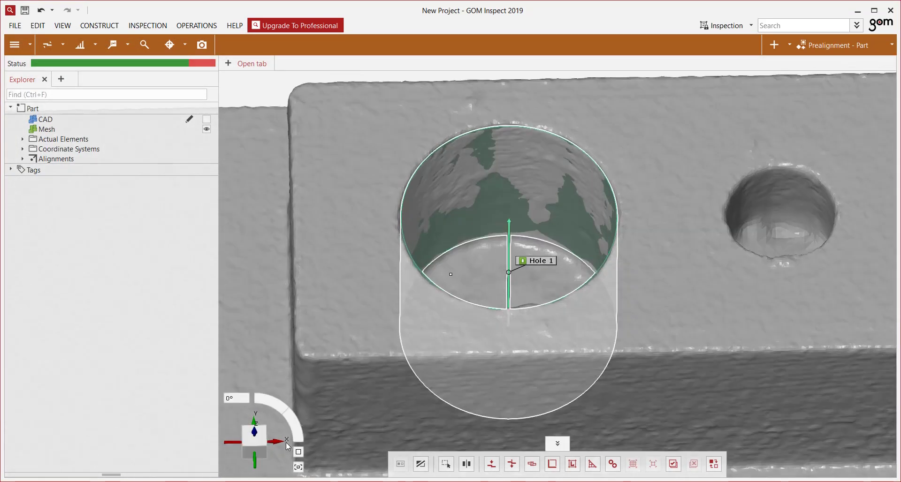
left_click(254, 444)
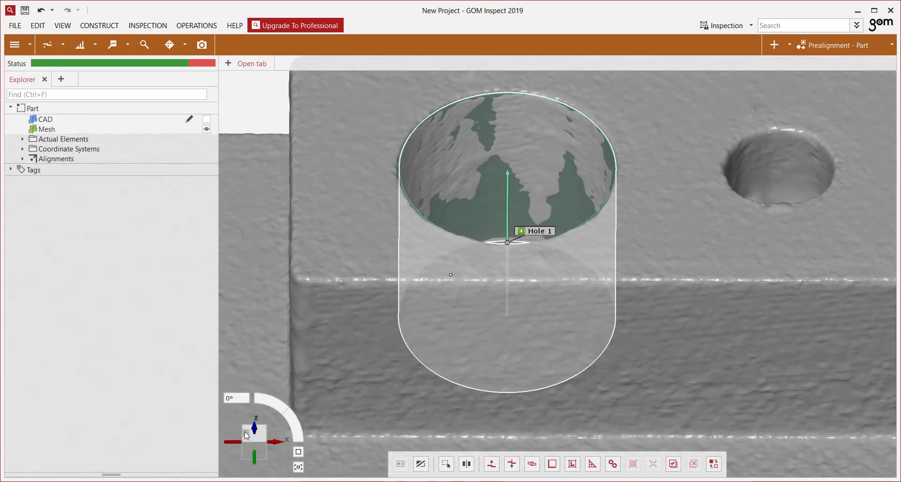
left_click(247, 435)
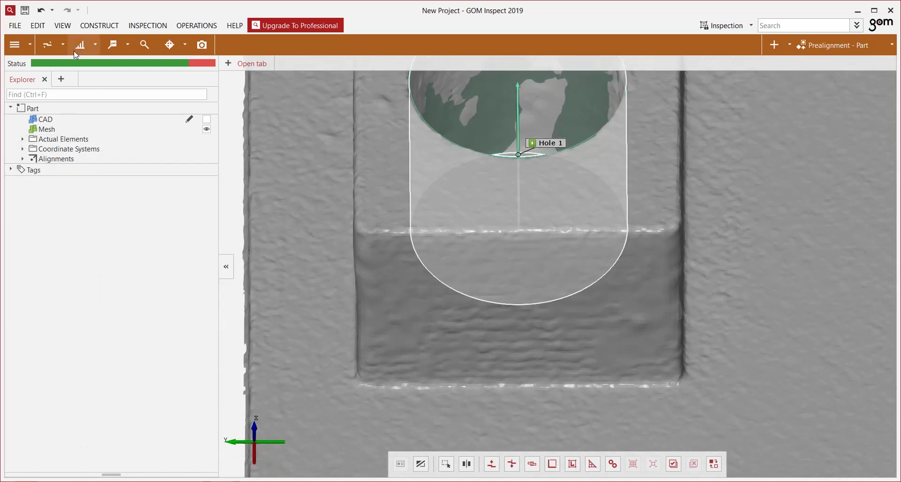
left_click(97, 28)
mouse_move(115, 69)
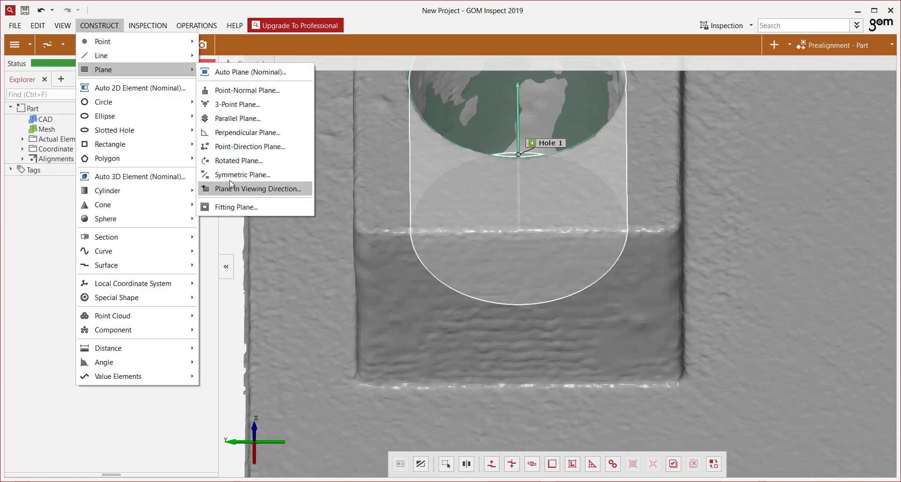
left_click(232, 206)
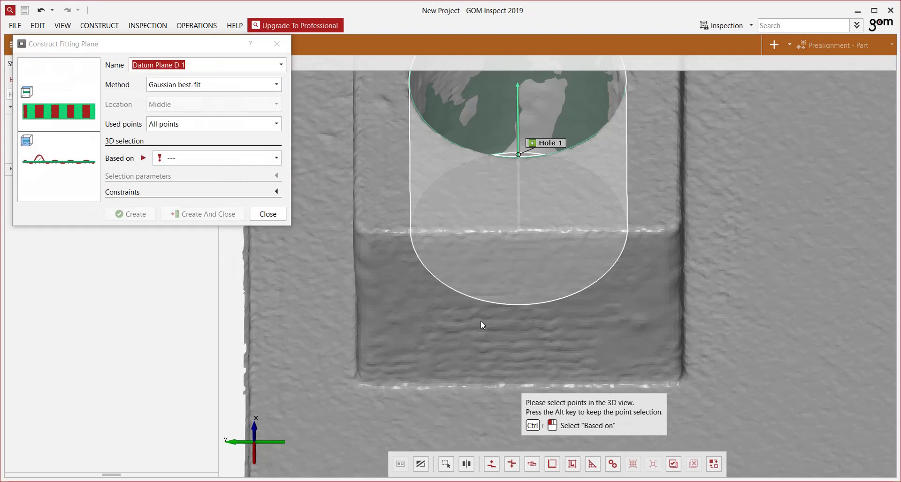
left_click(482, 320, "ctrl")
Extend the plane's point selection with a surface area covering nearly the whole short end face of the hole block
scroll(519, 192, "down", 3)
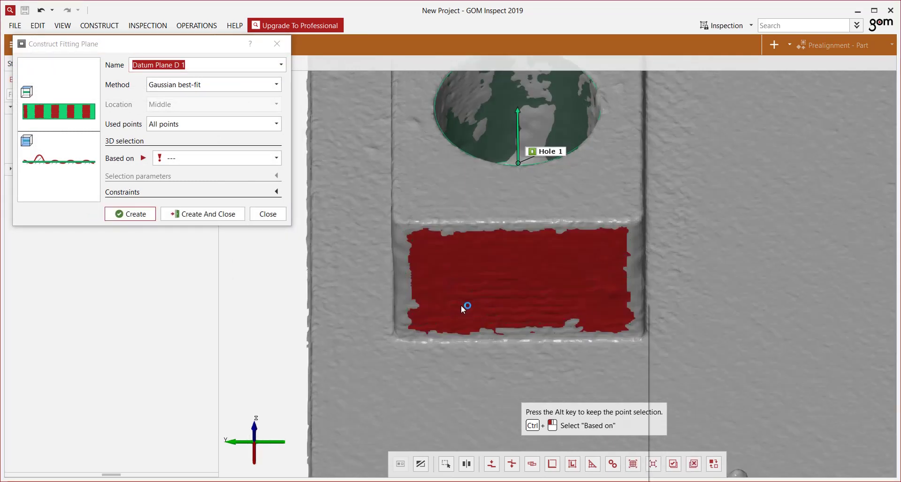
right_click(459, 304)
left_click(506, 324)
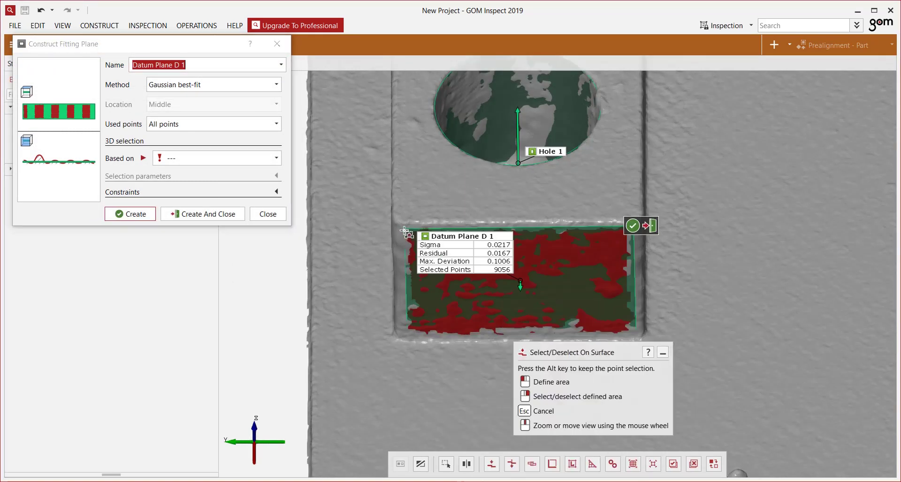
left_click_drag(408, 337, 633, 227)
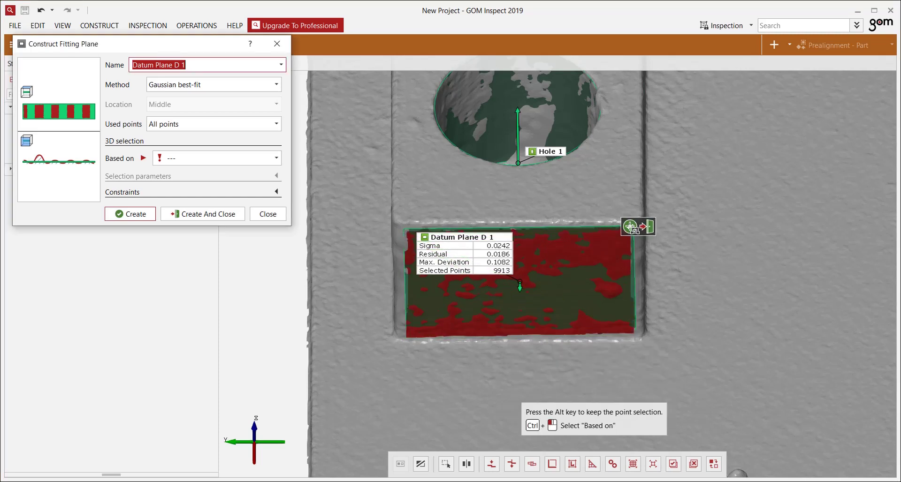
Name the fitting plane on the hole block's short end face Datum Plane C and create it
left_click(199, 66)
key("BackSpace")
key("BackSpace")
key("BackSpace")
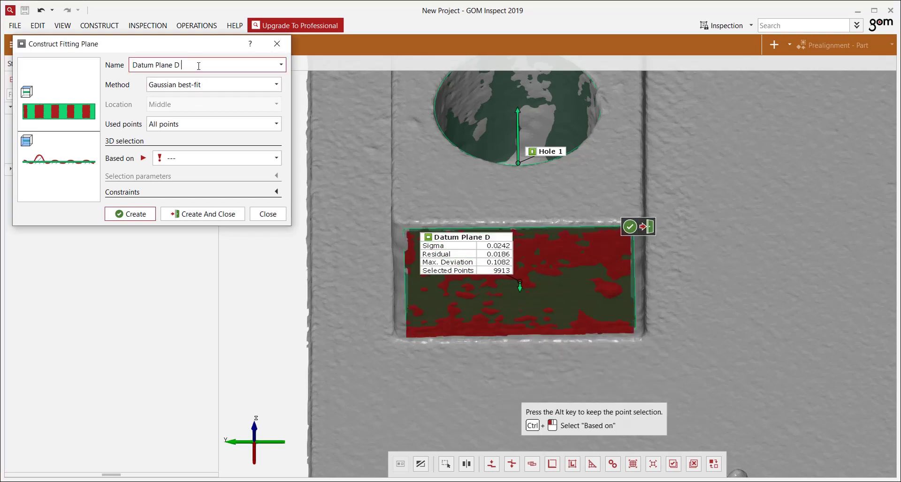
type("C 1")
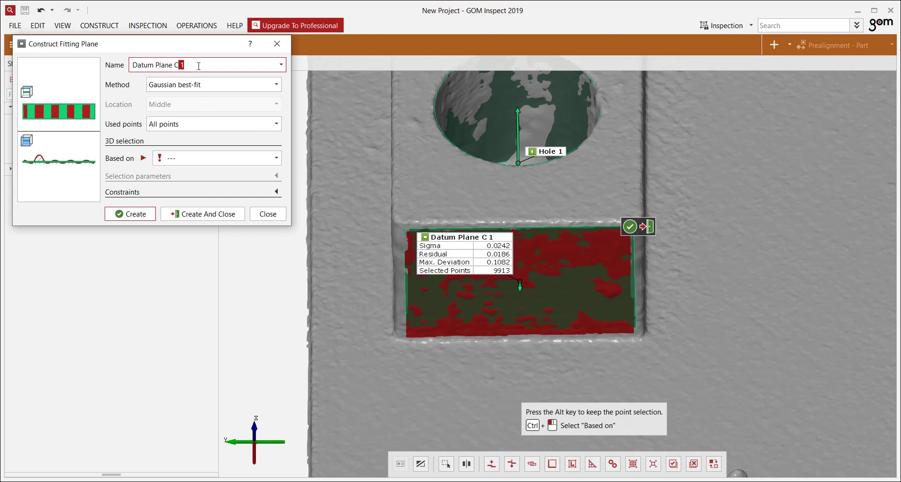
key("BackSpace")
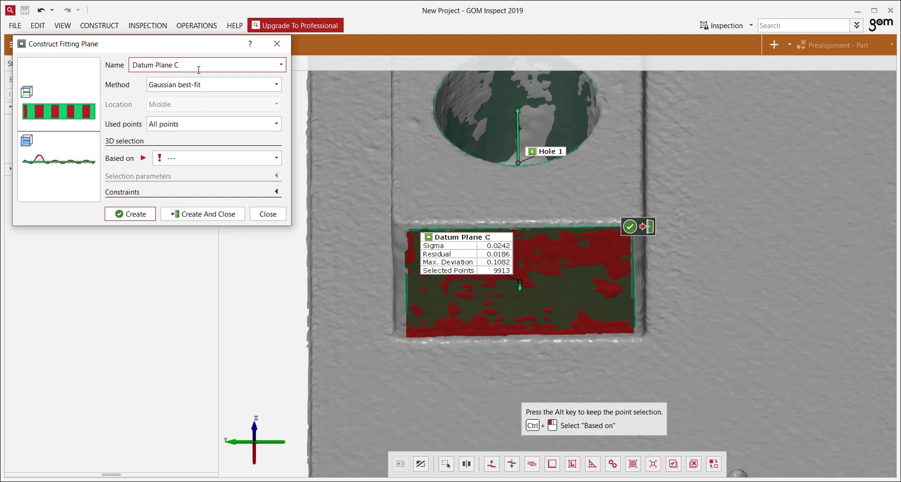
left_click(141, 215)
Select the hole block's long vertical front face for the next fitting plane and extend the point selection with a four-corner surface area
left_click_drag(319, 438, 314, 290)
scroll(310, 289, "down", 1)
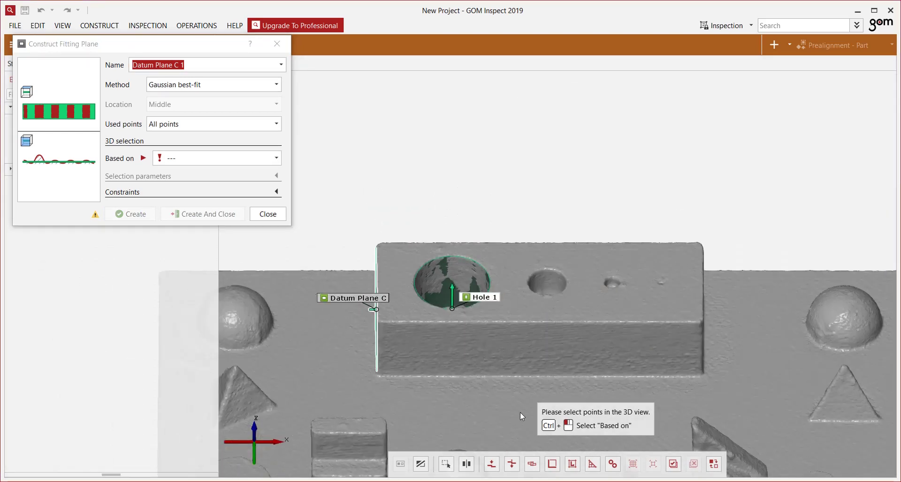
scroll(520, 412, "up", 2)
left_click(258, 63)
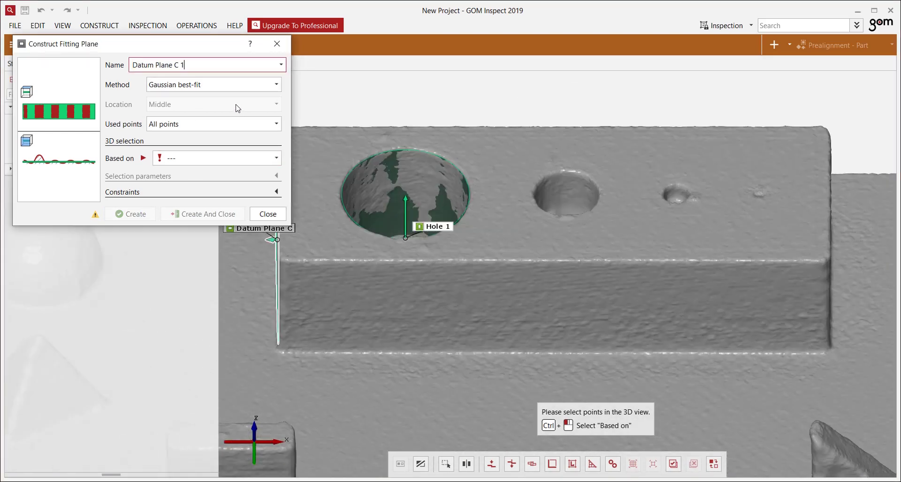
left_click(431, 315, "ctrl")
right_click(386, 297)
left_click(411, 320)
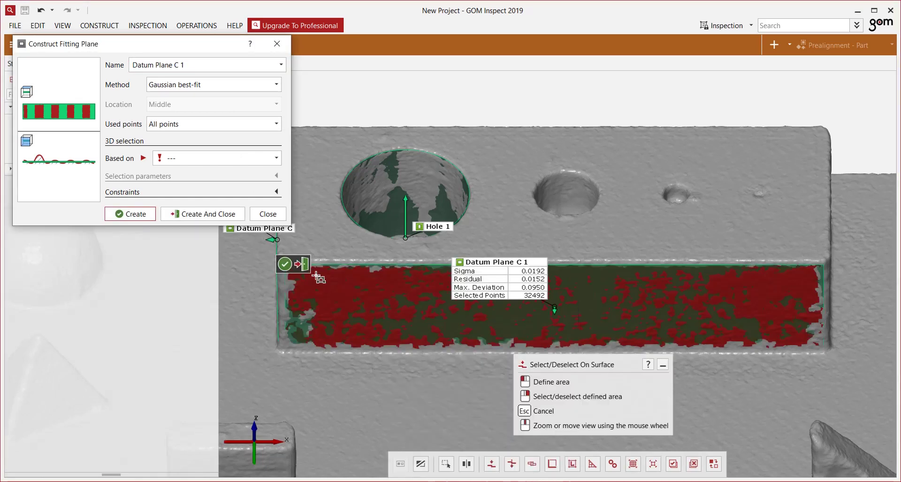
left_click(288, 349)
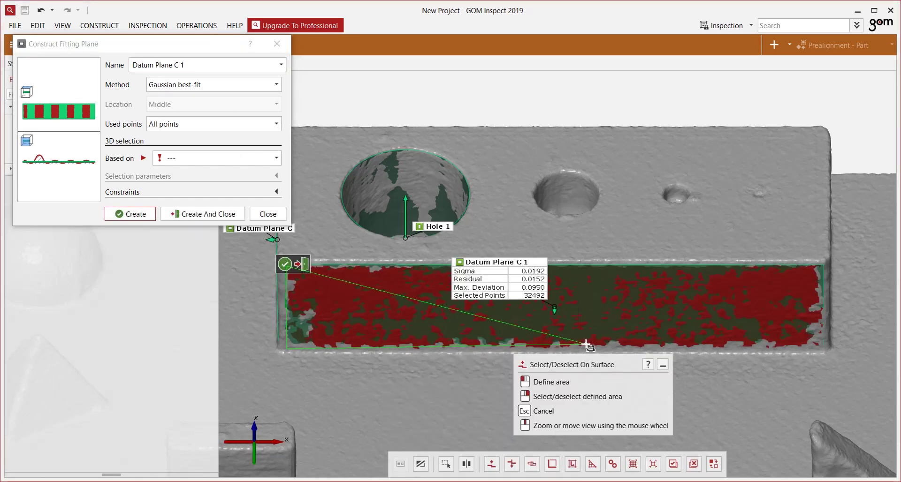
left_click(822, 351)
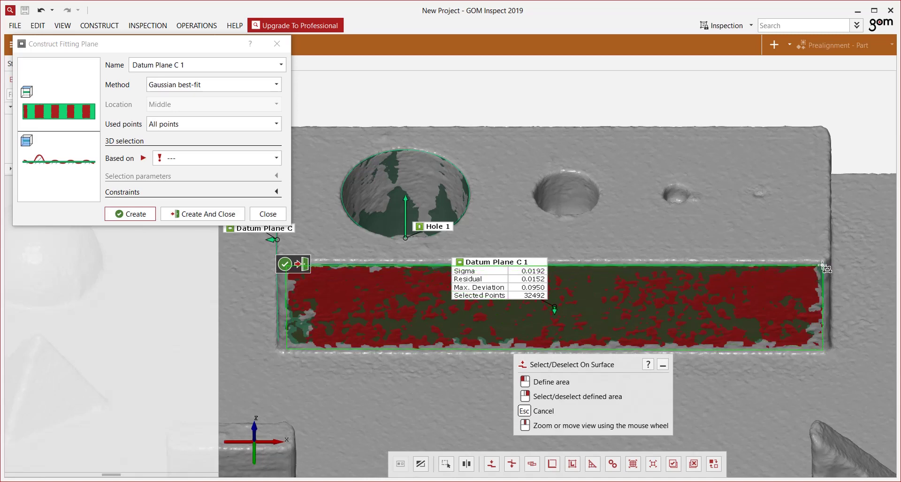
double_click(823, 265)
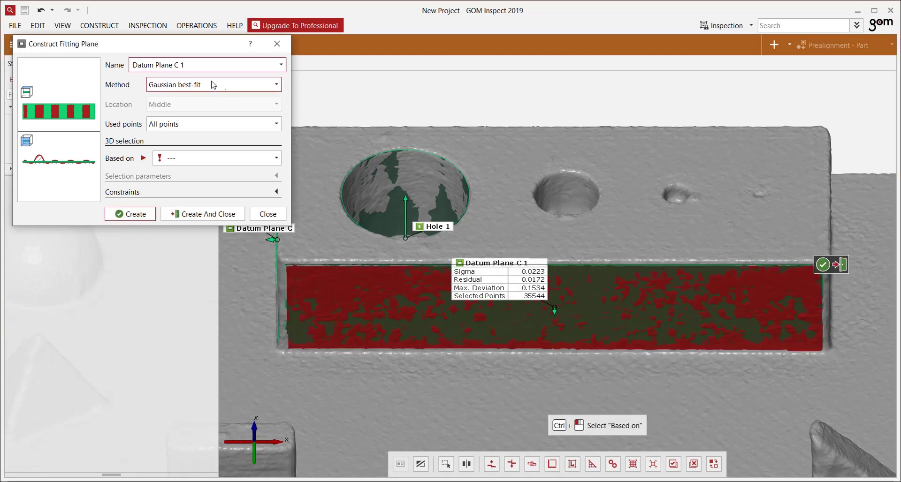
Name the Gaussian best-fit plane on the long front face Datum Plane D and create it
key("BackSpace")
key("BackSpace")
key("BackSpace")
type("D")
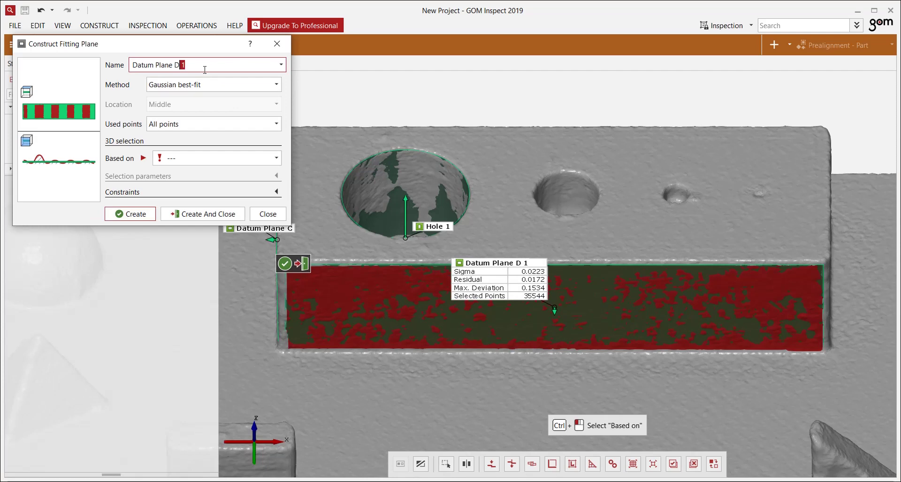
left_click(142, 217)
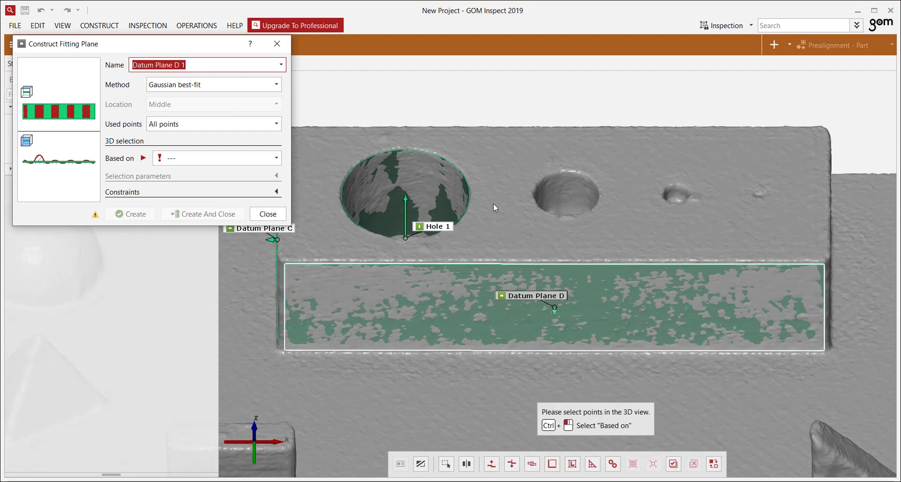
Fit a Gaussian best-fit plane named Datum Plane E on the hole block's top face and finish plane construction
left_click(507, 217)
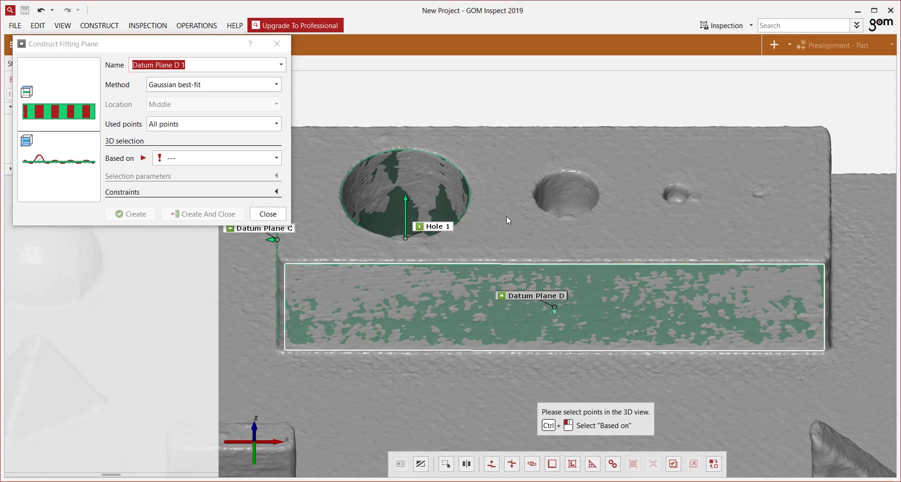
left_click(505, 216, "ctrl")
left_click(197, 62)
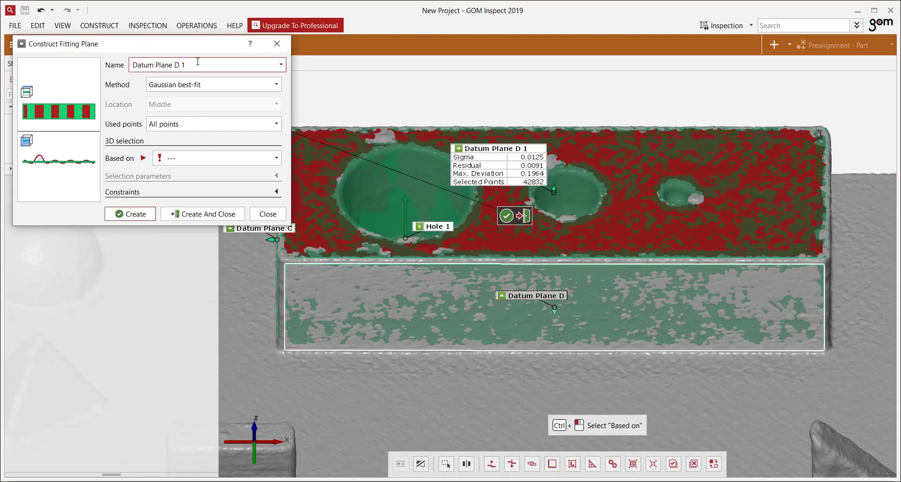
key("BackSpace")
key("BackSpace")
key("BackSpace")
type("E")
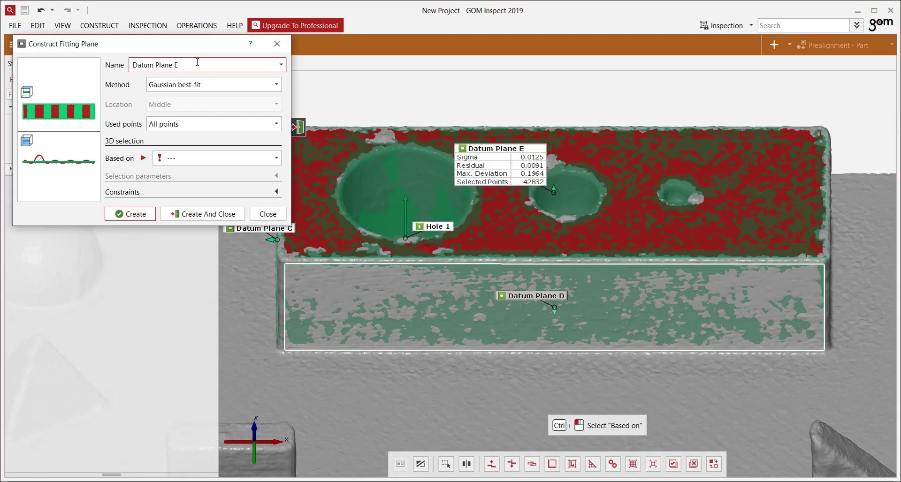
left_click(201, 215)
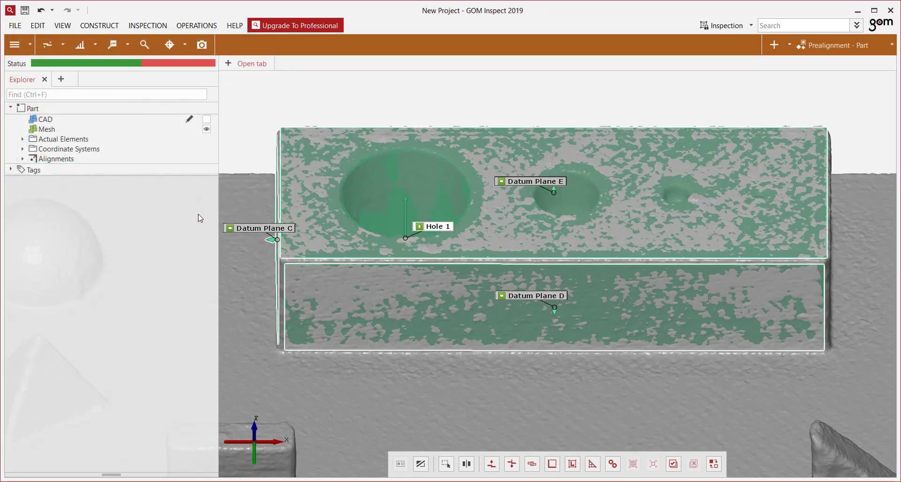
Start a new datum system and name it C|D|E
scroll(511, 170, "down", 2)
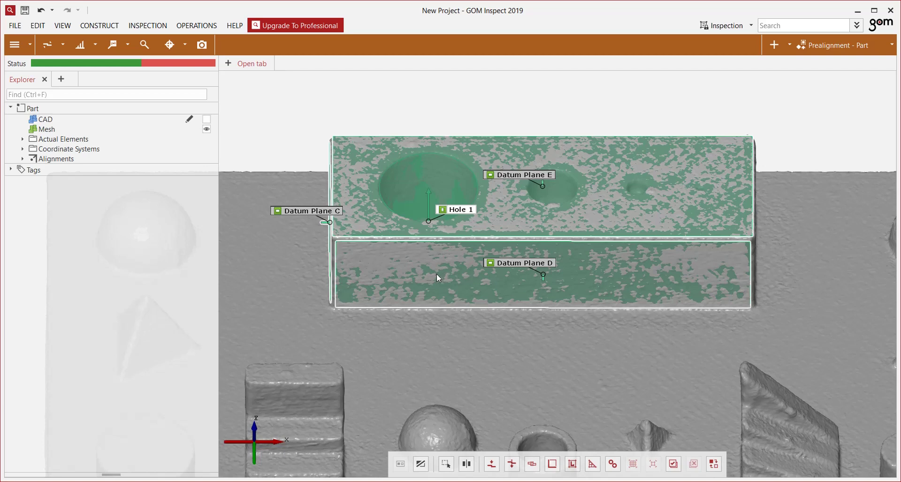
left_click(99, 25)
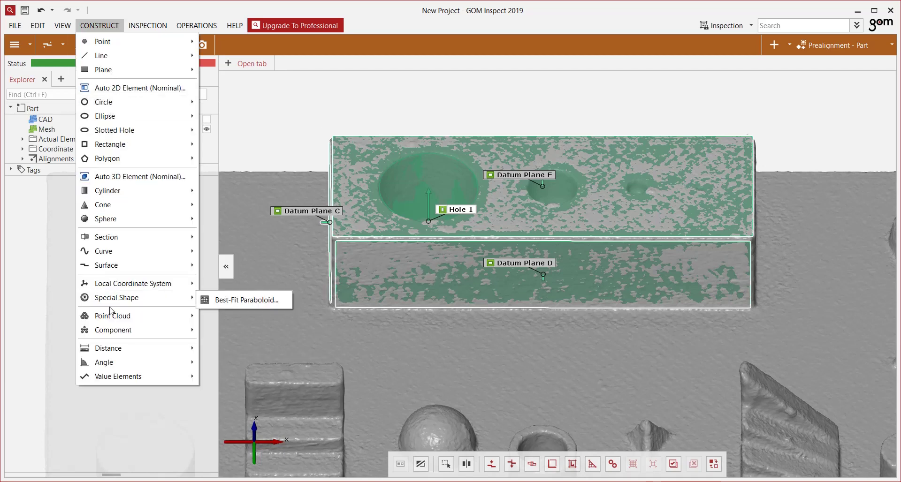
mouse_move(143, 283)
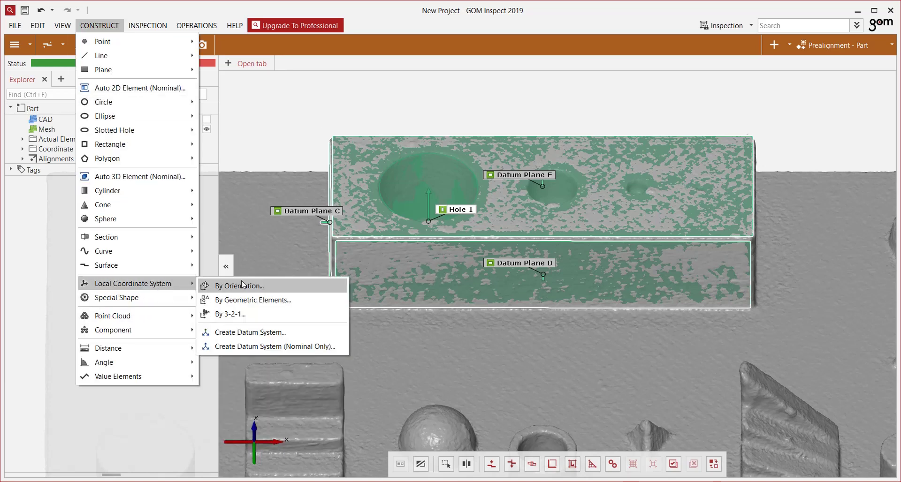
left_click(236, 333)
left_click(82, 63)
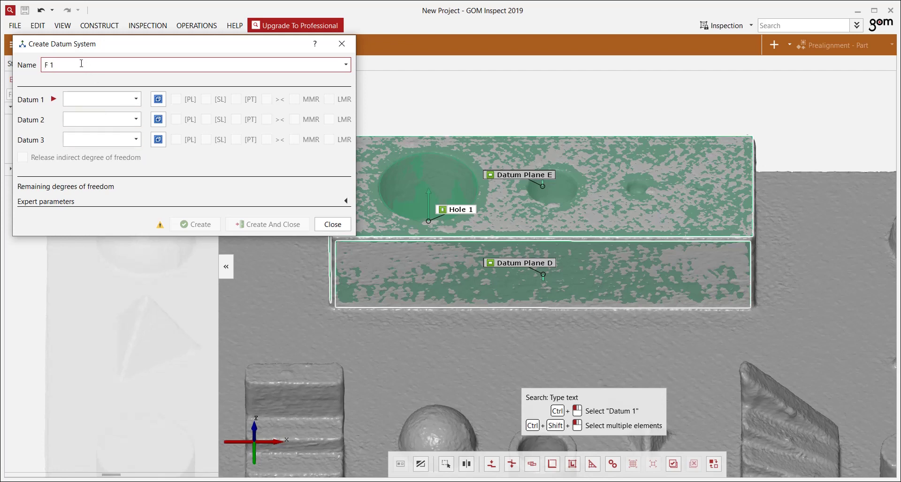
left_click_drag(82, 64, 42, 62)
type("C|D|E")
Assign Datum Planes C, D and E as the primary, secondary and tertiary datums and create the datum system
left_click(116, 98)
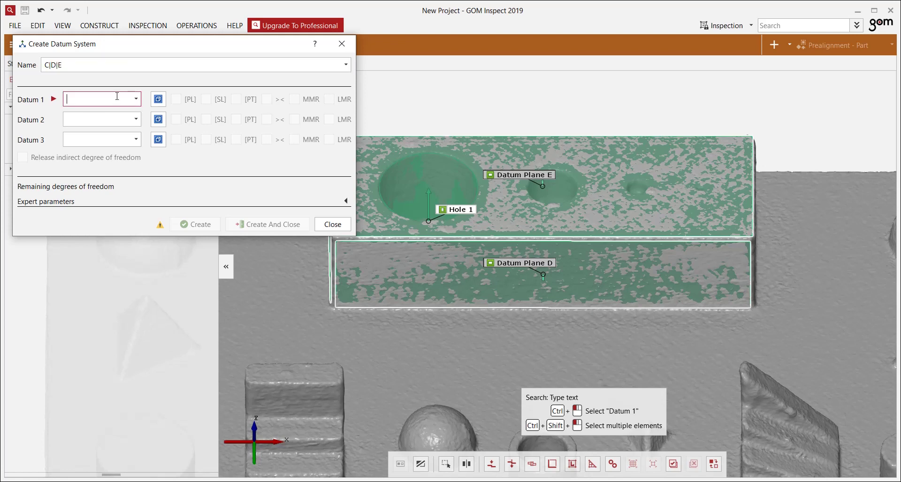
left_click(136, 99)
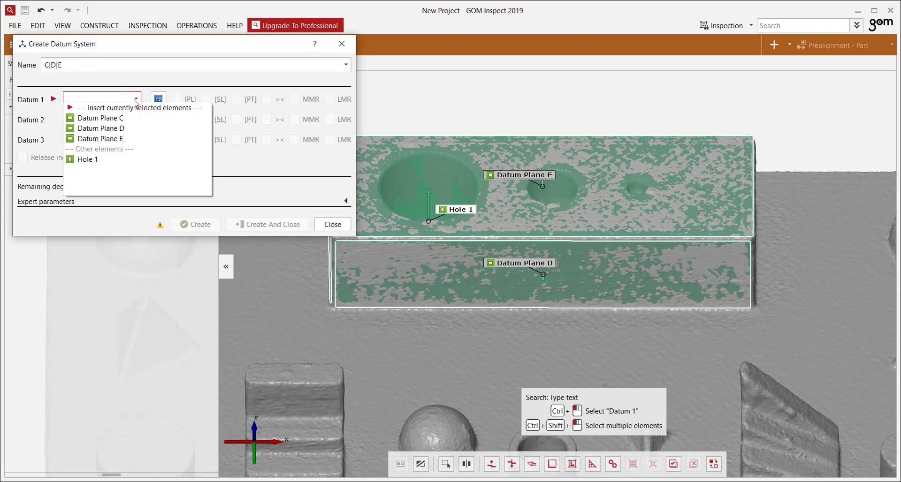
left_click(101, 118)
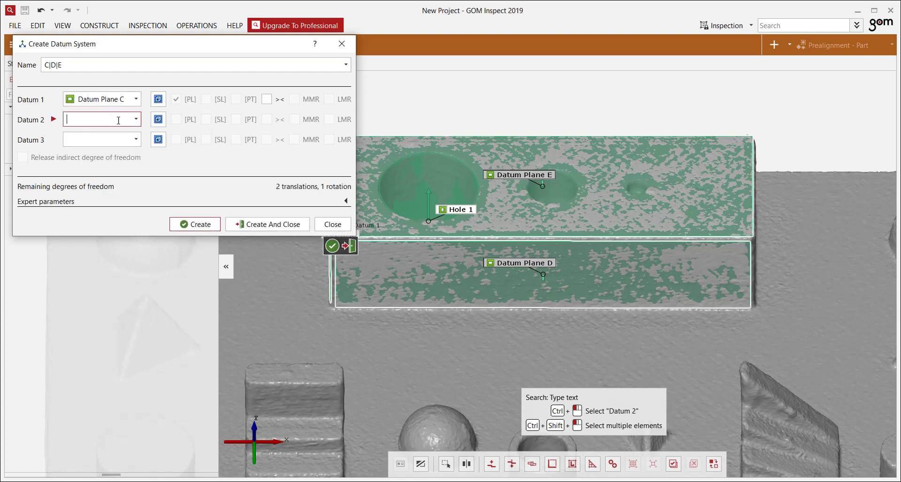
left_click(136, 120)
left_click(113, 149)
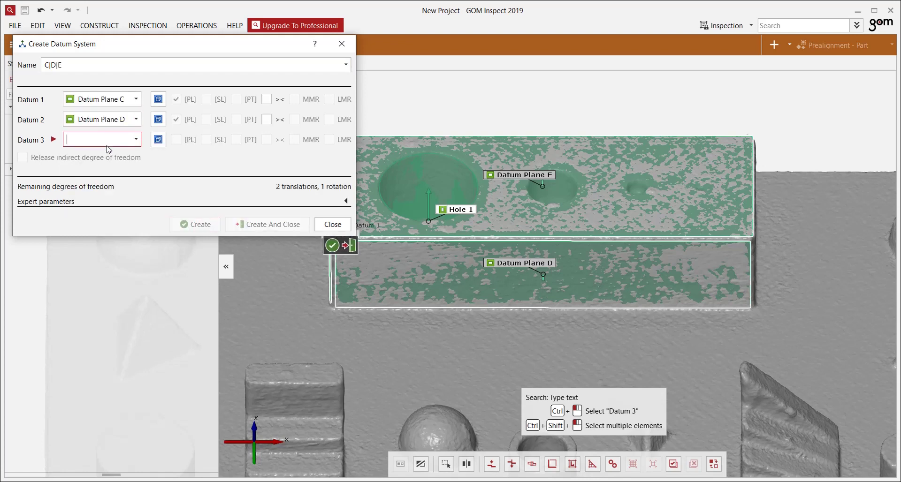
left_click(136, 139)
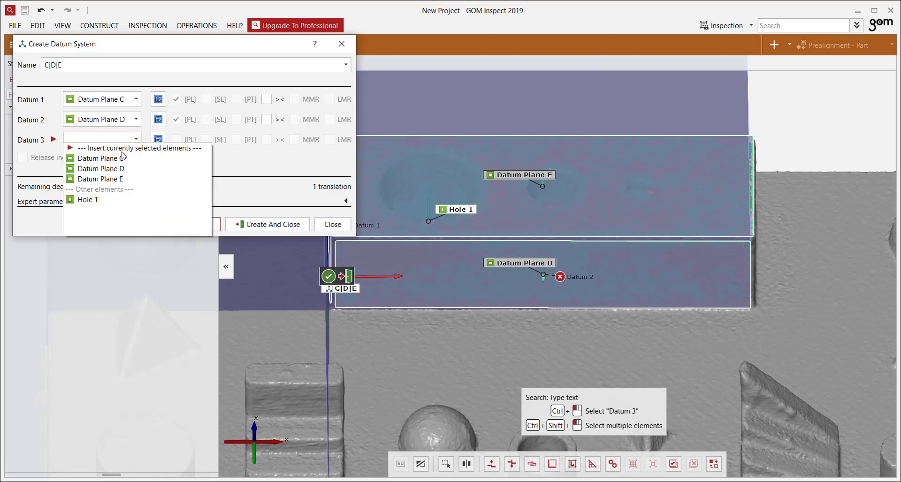
left_click(109, 179)
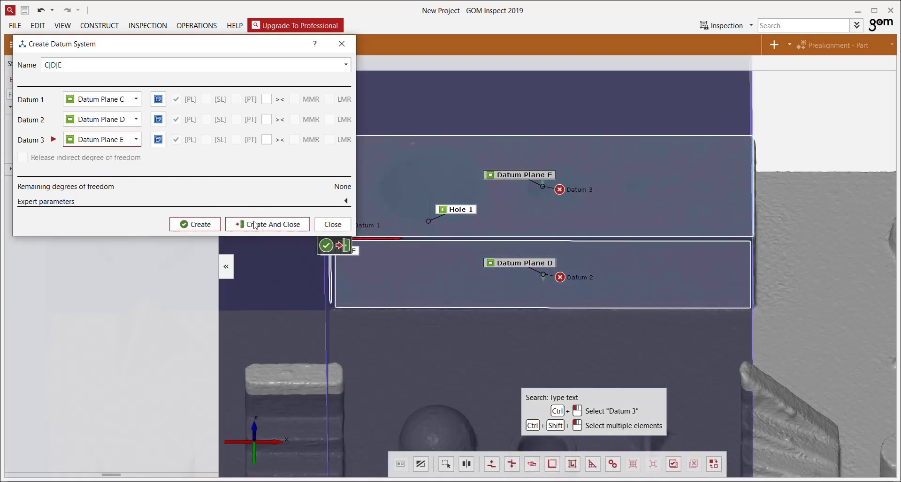
left_click(254, 224)
Create an ISO 1101 position check on Hole 1 against datum system C|D|E with a planar zone and 0.2 mm tolerance
scroll(545, 180, "down", 2)
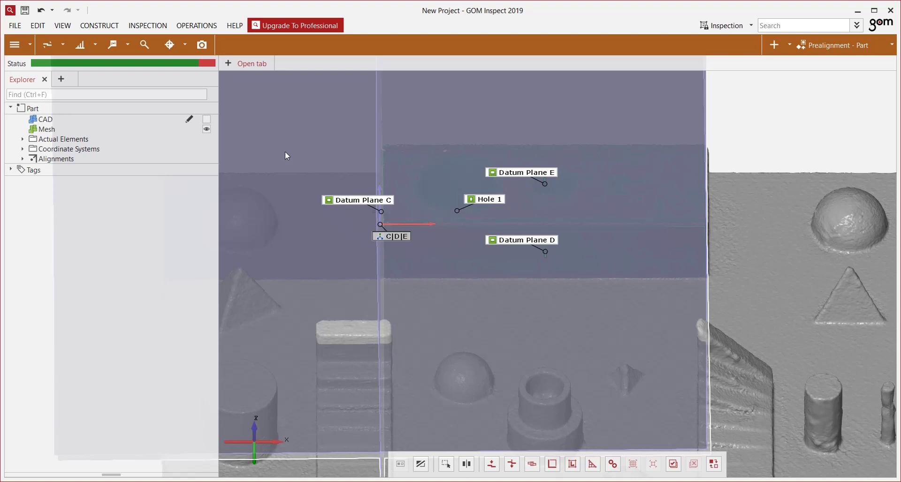
left_click(183, 45)
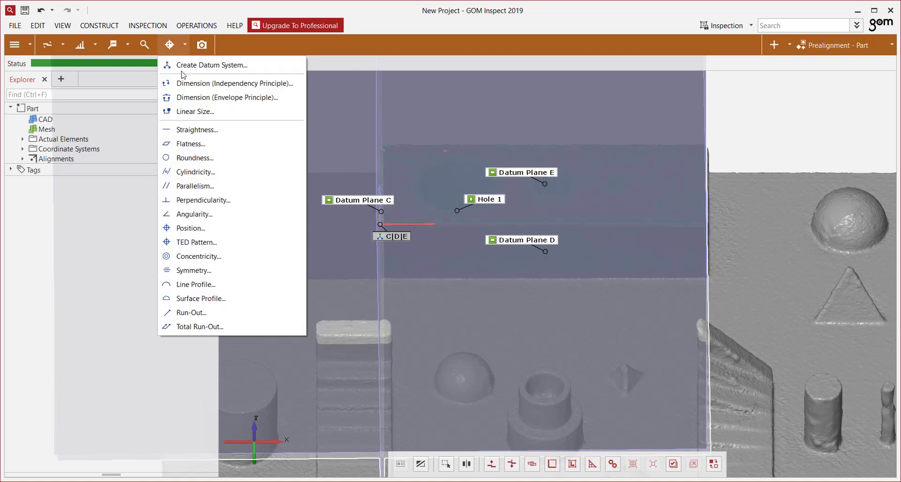
left_click(190, 229)
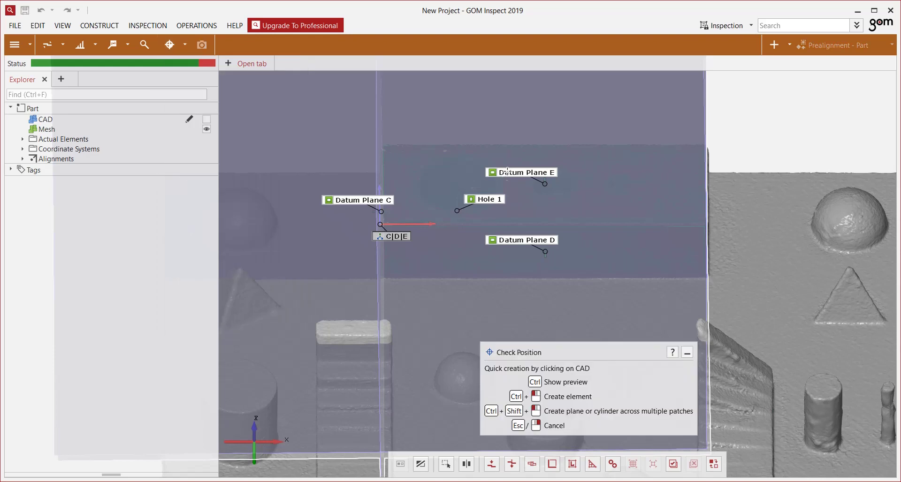
left_click(488, 201)
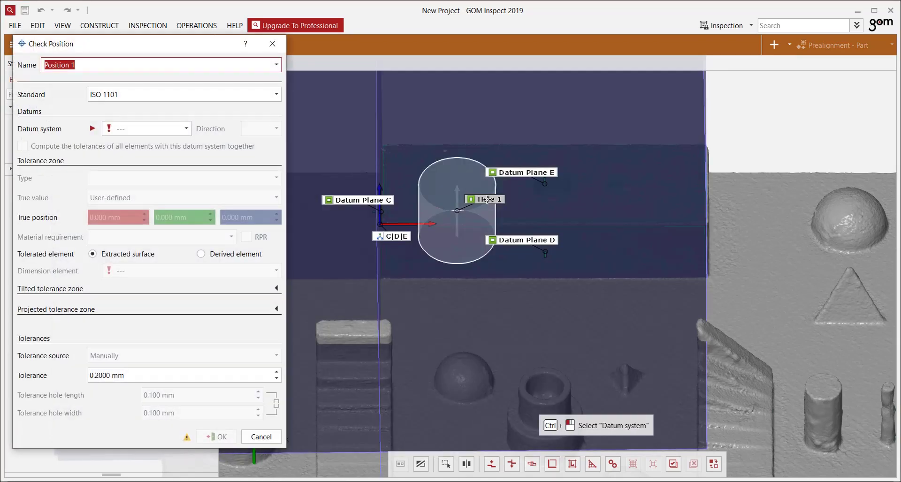
left_click(151, 131)
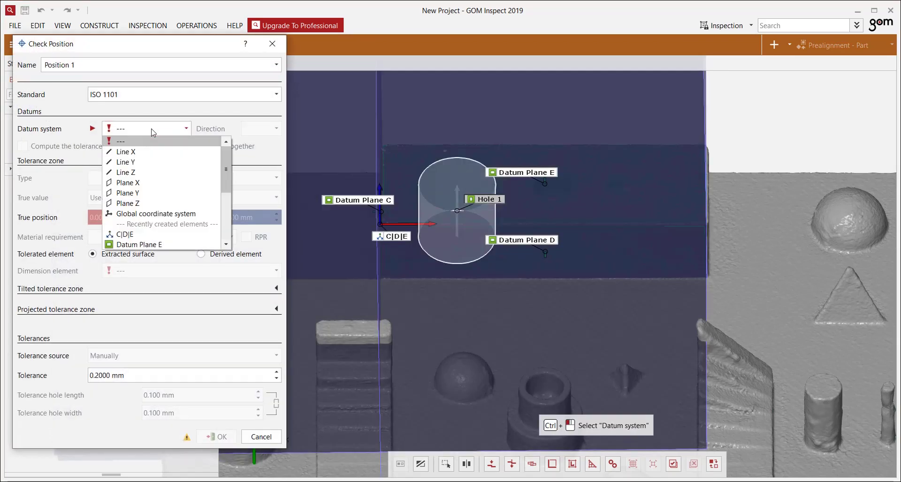
left_click(139, 234)
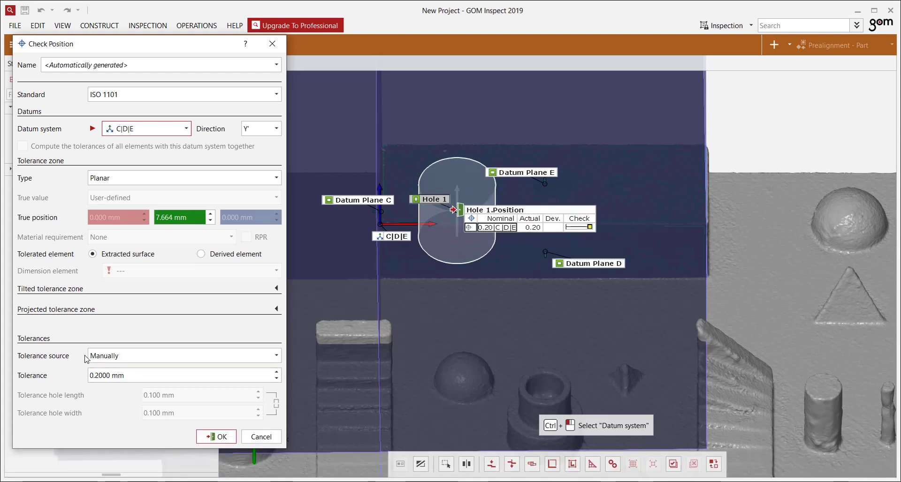
left_click(210, 438)
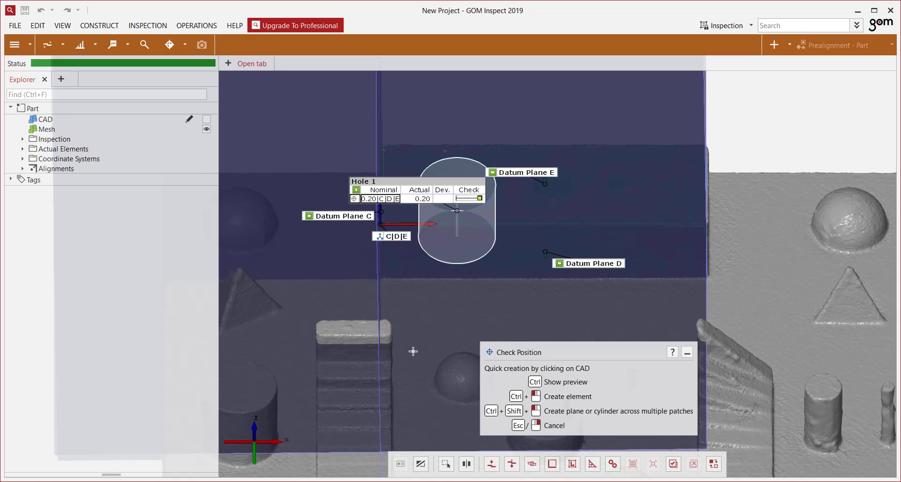
key("Escape")
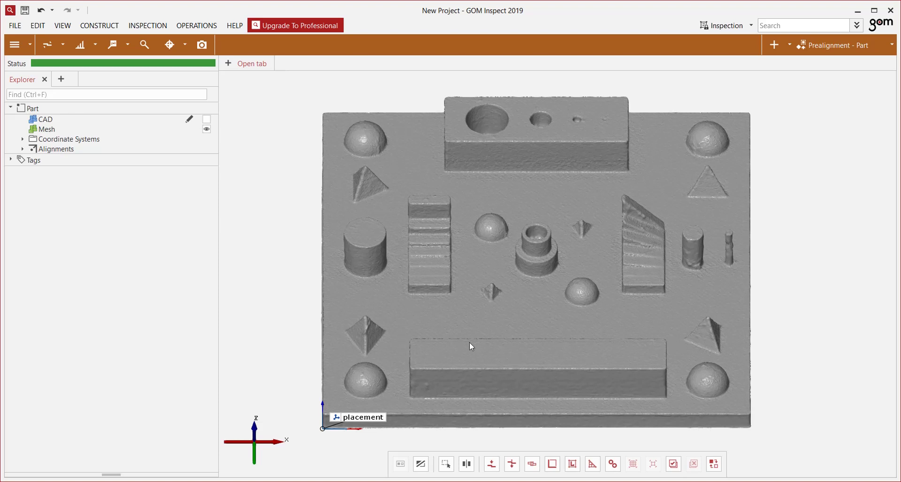
Start a Gaussian best-fit fitting plane from mesh points on the left end face of the long front block
right_click_drag(475, 347, 466, 340)
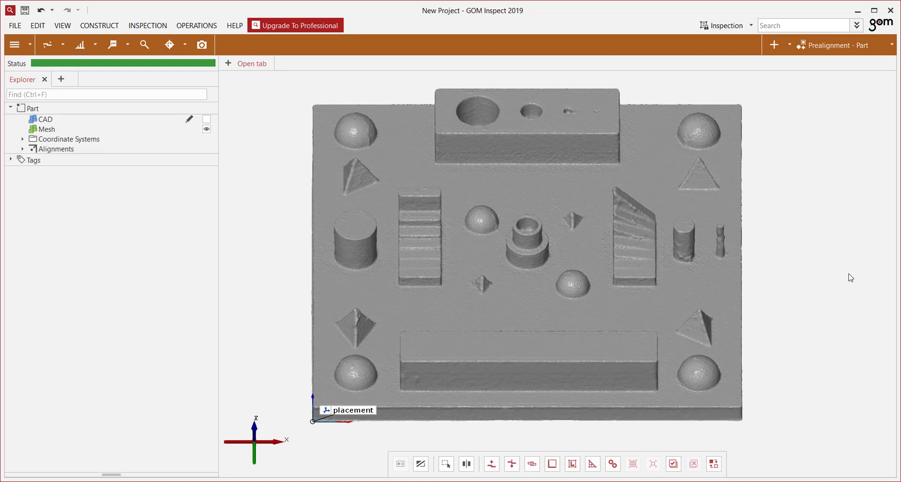
mouse_move(221, 92)
left_click(99, 26)
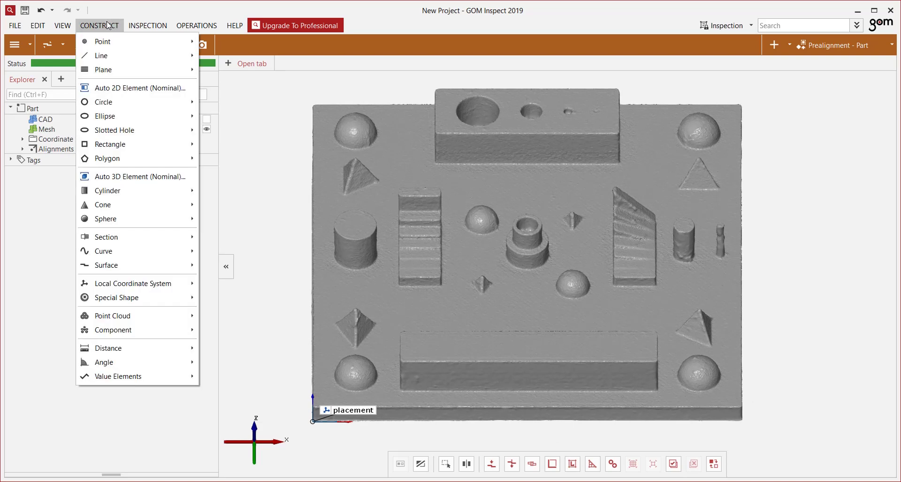
mouse_move(110, 70)
left_click(233, 207)
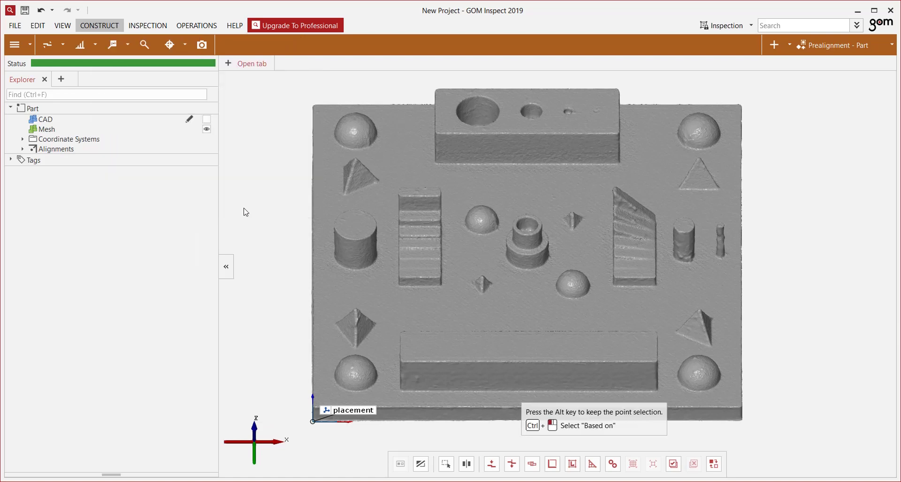
left_click(242, 430)
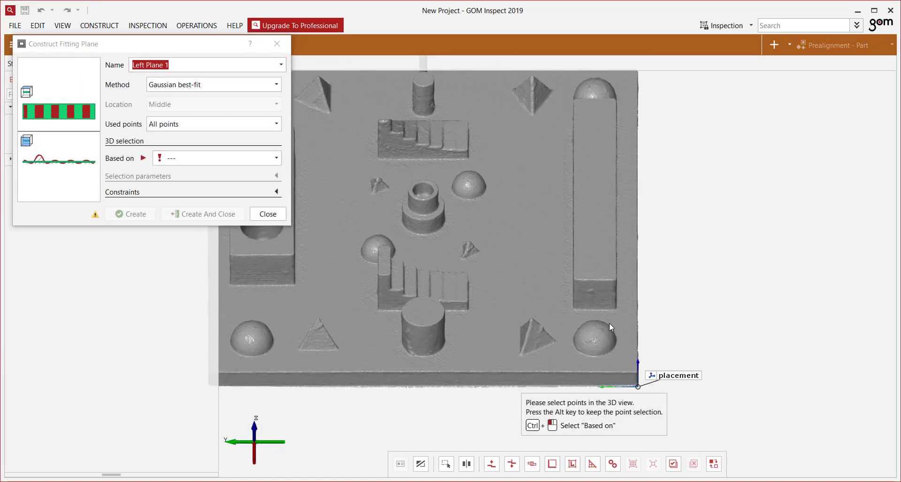
left_click(591, 294)
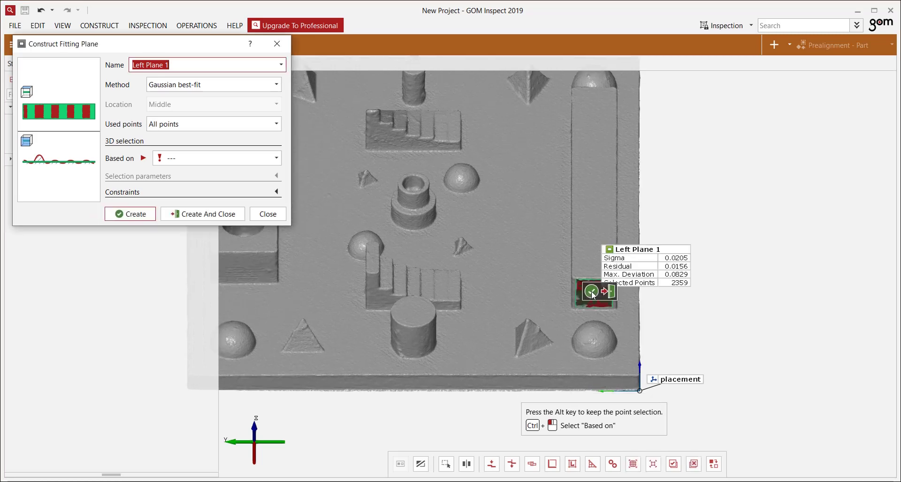
Extend the surface point selection to a four-cornered area covering the whole left end face of the block
right_click(589, 303)
left_click(628, 327)
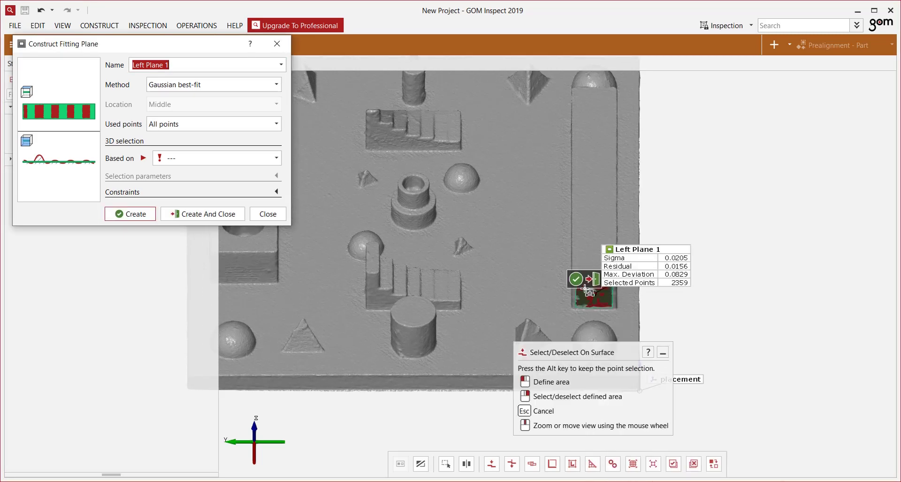
scroll(581, 279, "up", 4)
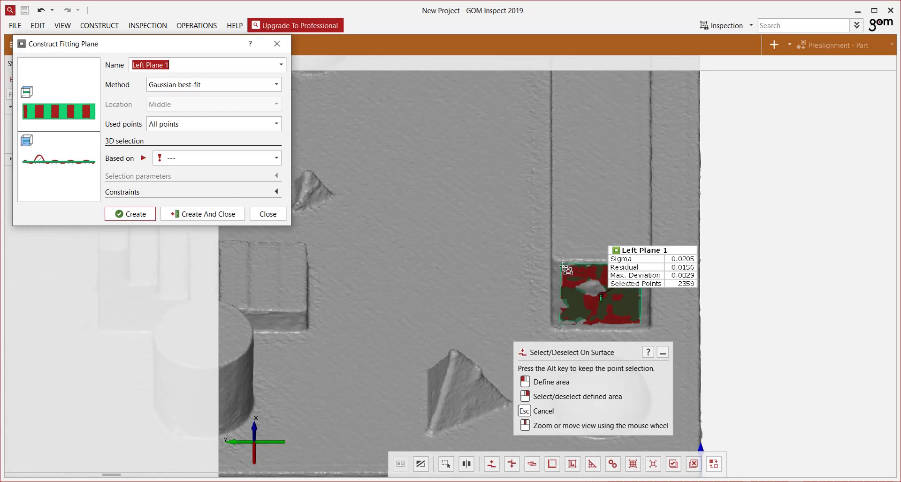
left_click(563, 266)
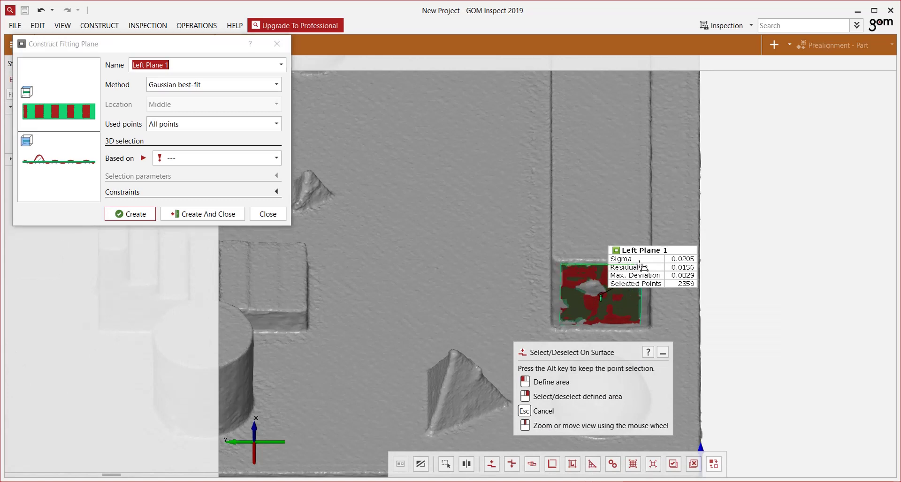
left_click(641, 326)
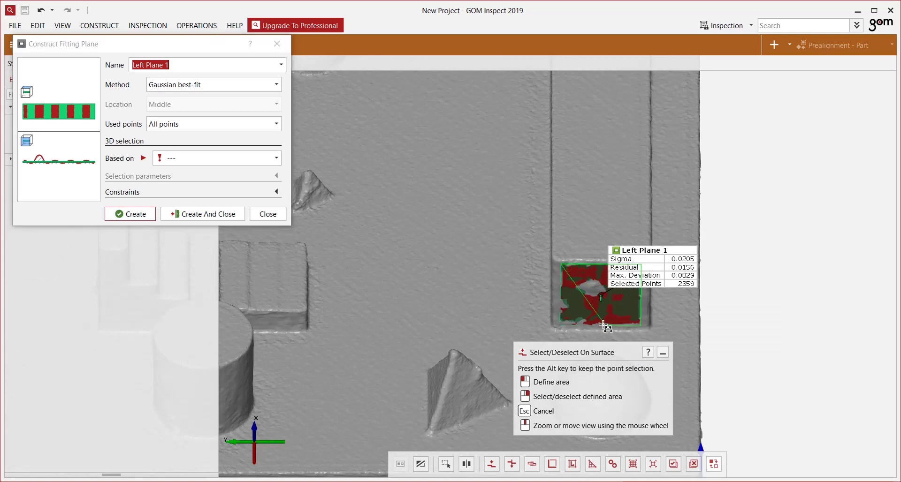
double_click(563, 324)
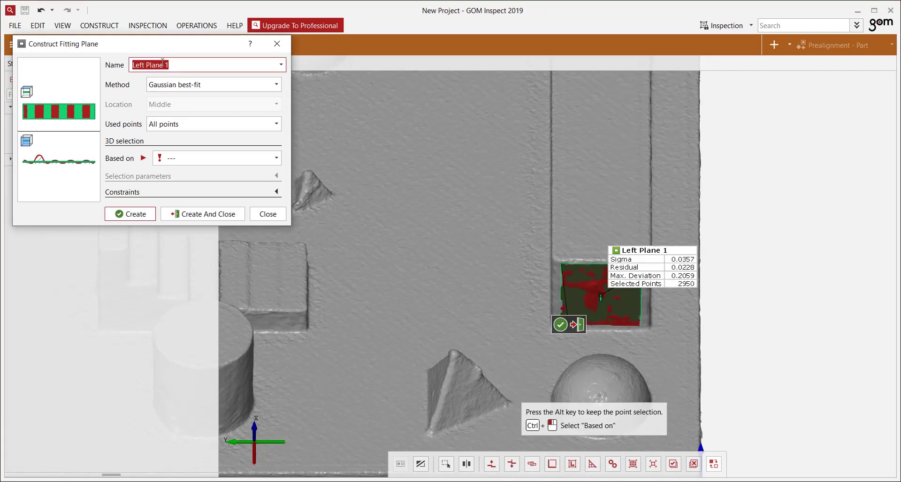
Name the fitting plane Left Plane and create it, keeping plane construction open
left_click(180, 61)
key("BackSpace")
key("BackSpace")
left_click(134, 214)
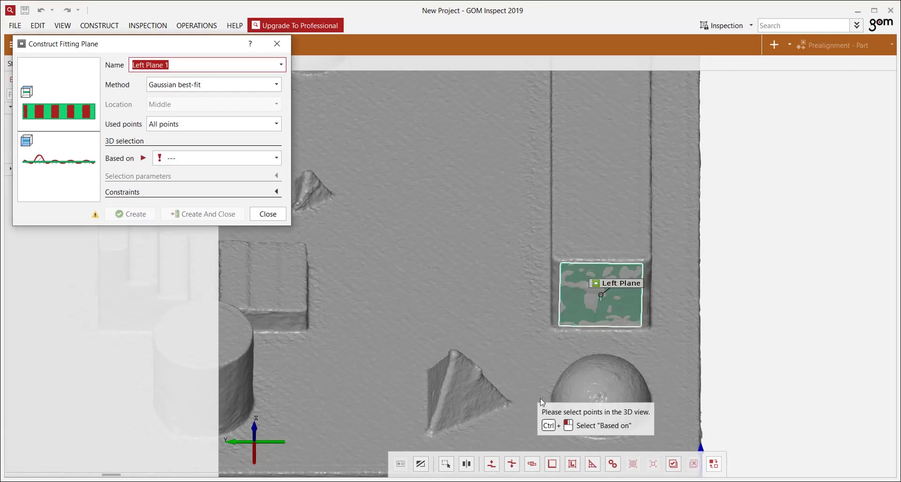
Pick mesh points on the long block's opposite end face and extend the surface selection over the whole face
left_click(252, 425)
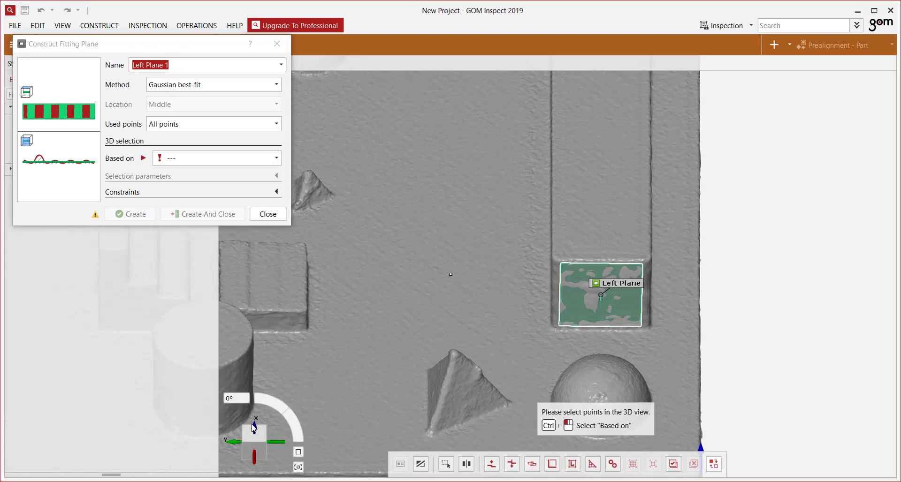
scroll(512, 178, "down", 4)
scroll(427, 417, "up", 1)
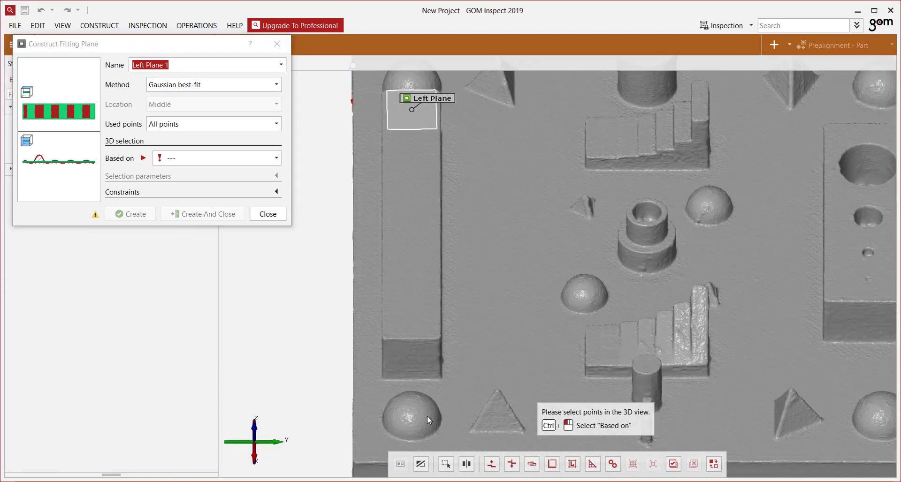
scroll(427, 415, "up", 3)
left_click(379, 291, "ctrl")
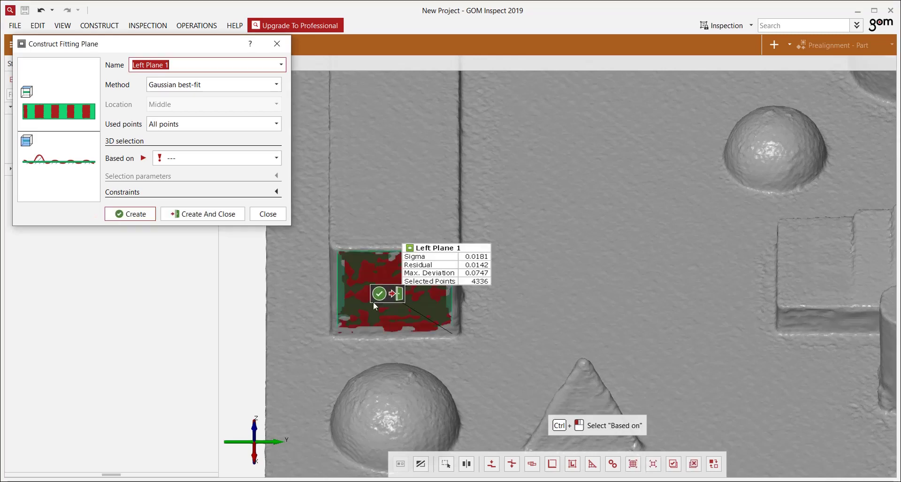
right_click(370, 324)
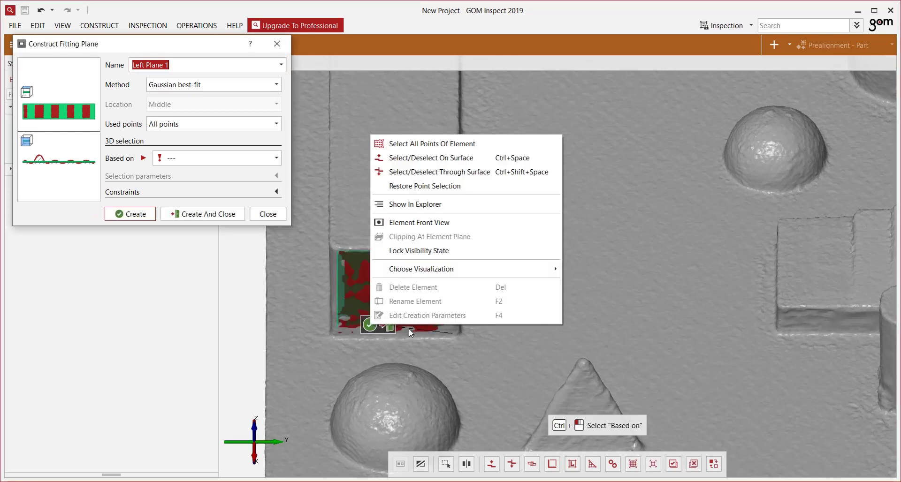
left_click(419, 159)
mouse_move(339, 254)
left_mouse_down()
mouse_move(453, 254)
mouse_move(448, 334)
mouse_move(342, 334)
left_mouse_up()
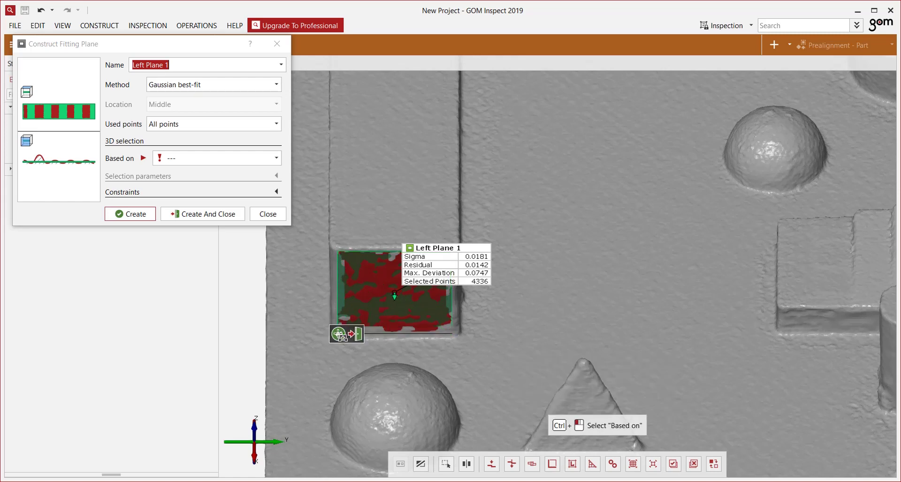
Name the fitting plane Right Plane, create it and finish plane construction
type("Right Palne")
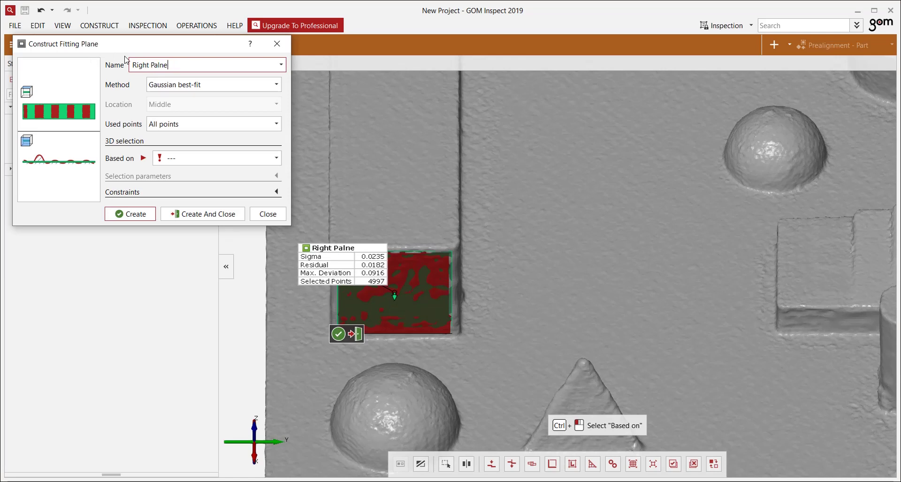
key("BackSpace")
key("BackSpace")
key("BackSpace")
key("BackSpace")
type("lane")
key("Delete")
left_click(189, 215)
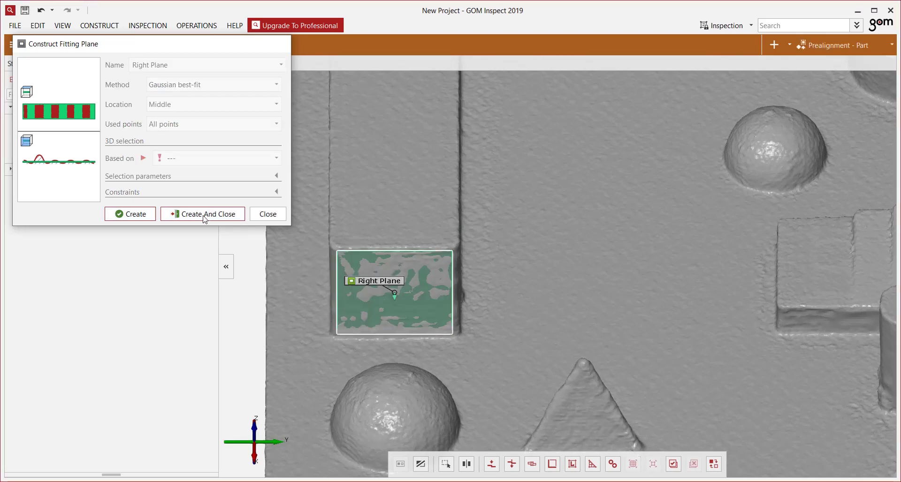
Start an independency-principle dimension check between Left Plane and Right Plane on the long front block
left_click(244, 436)
scroll(609, 278, "down", 5)
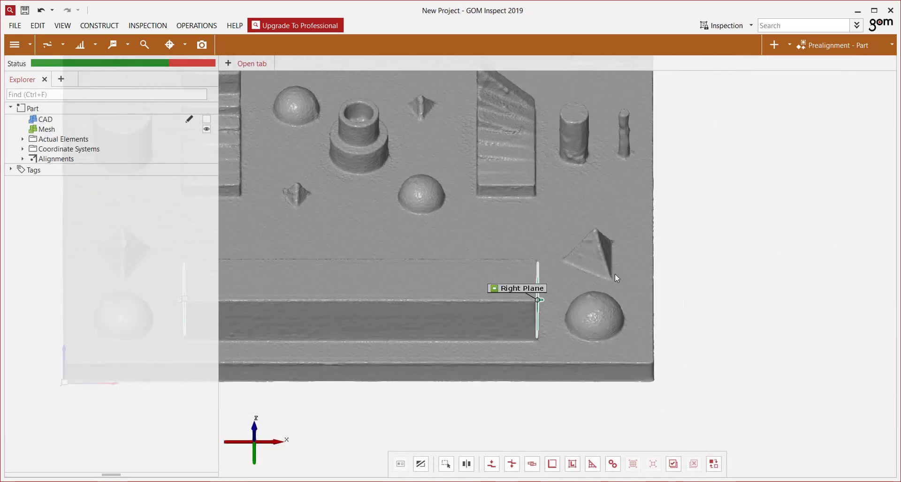
scroll(268, 312, "up", 3)
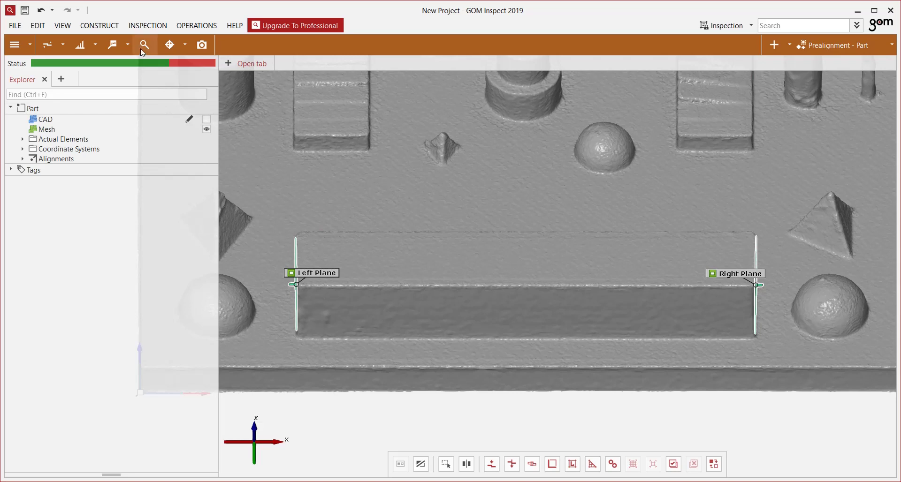
left_click(168, 45)
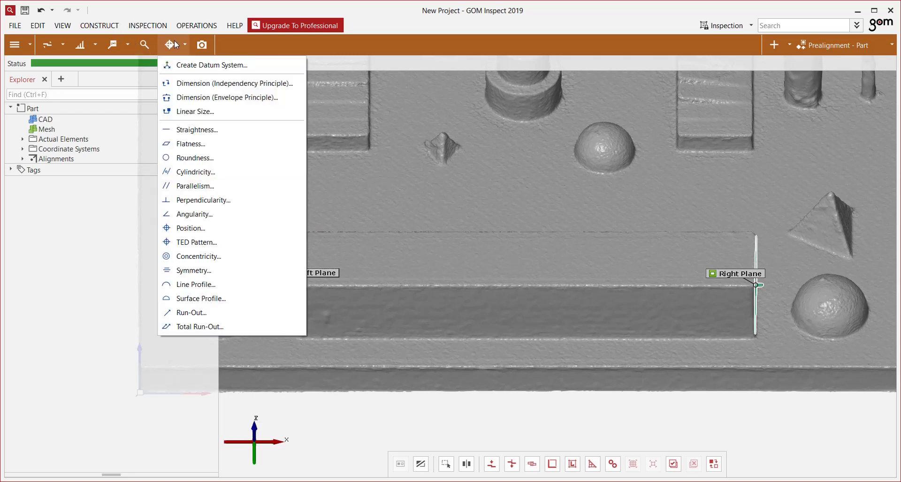
left_click(203, 87)
left_click(298, 272)
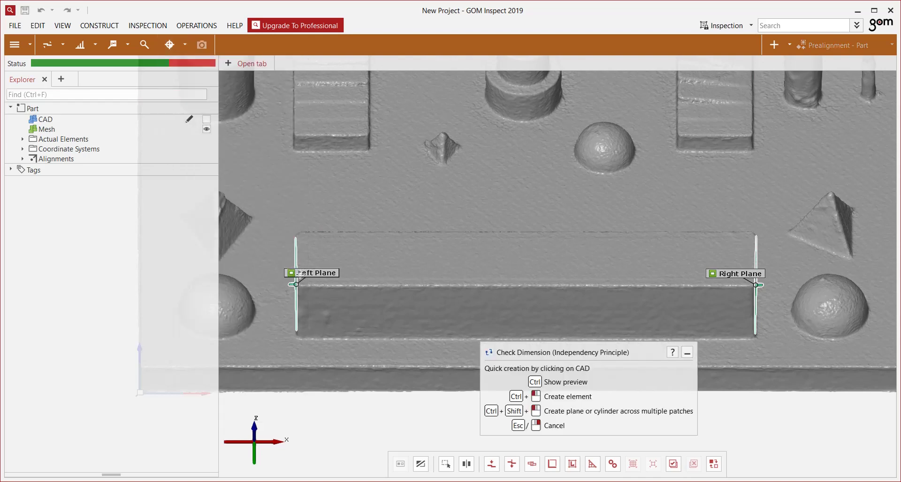
left_click(728, 274)
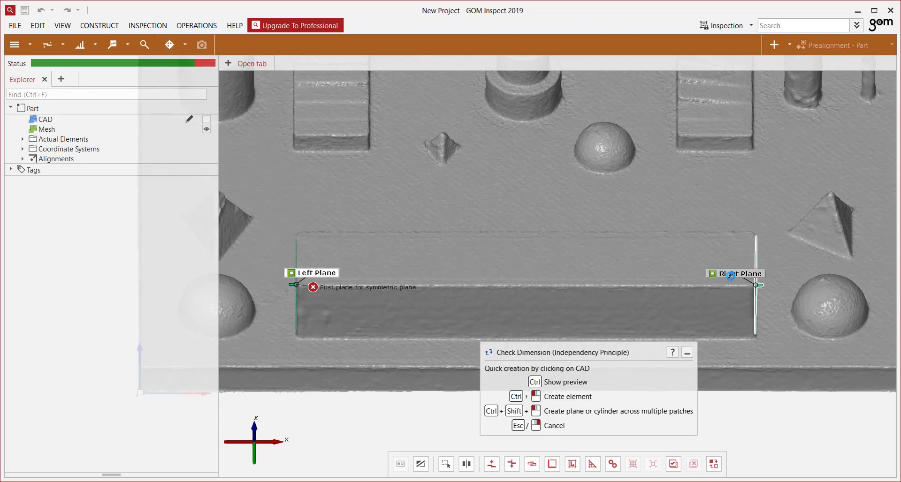
Set the block length check's nominal value to 60 mm, create the check and leave the command
left_click(225, 89)
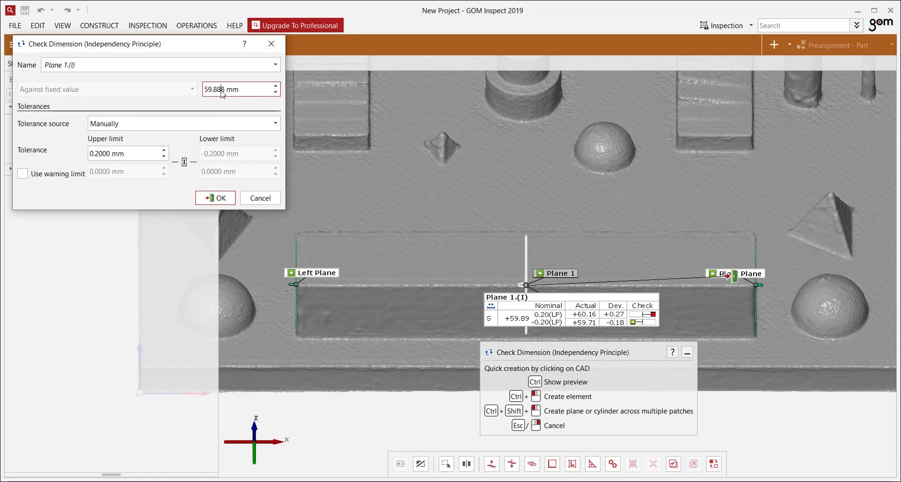
left_click_drag(224, 89, 199, 93)
type("60")
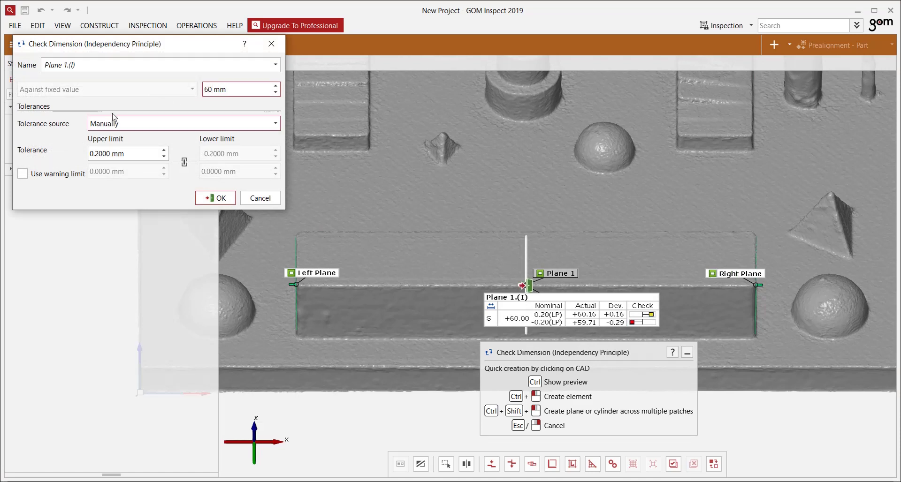
left_click(223, 200)
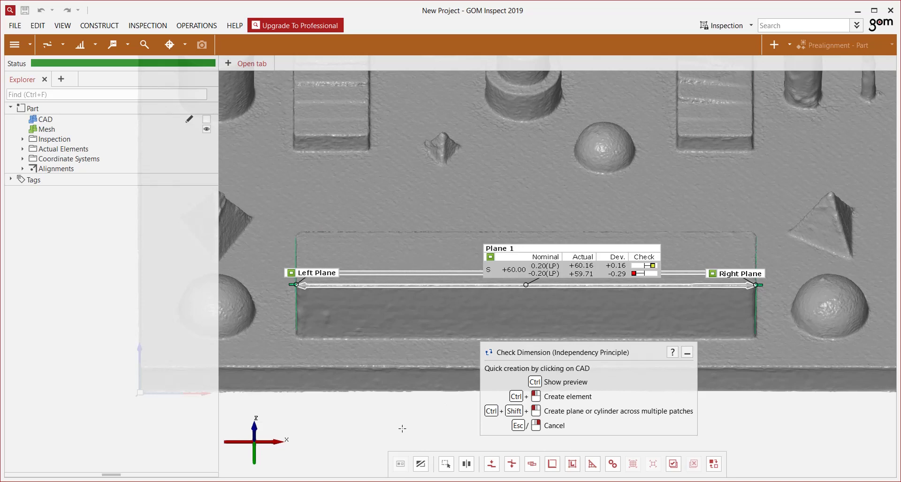
key("Return")
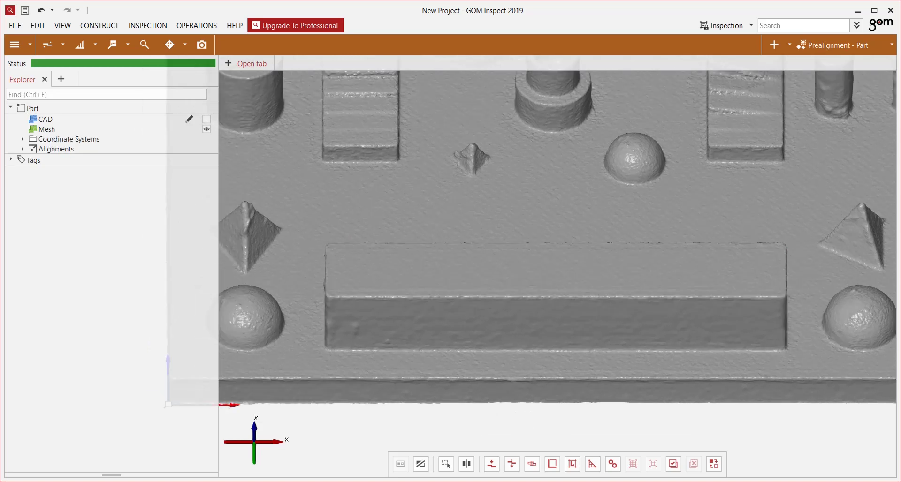
Start a Gaussian best-fit fitting plane from mesh points on the top face of the staircase's highest step
scroll(753, 432, "down", 5)
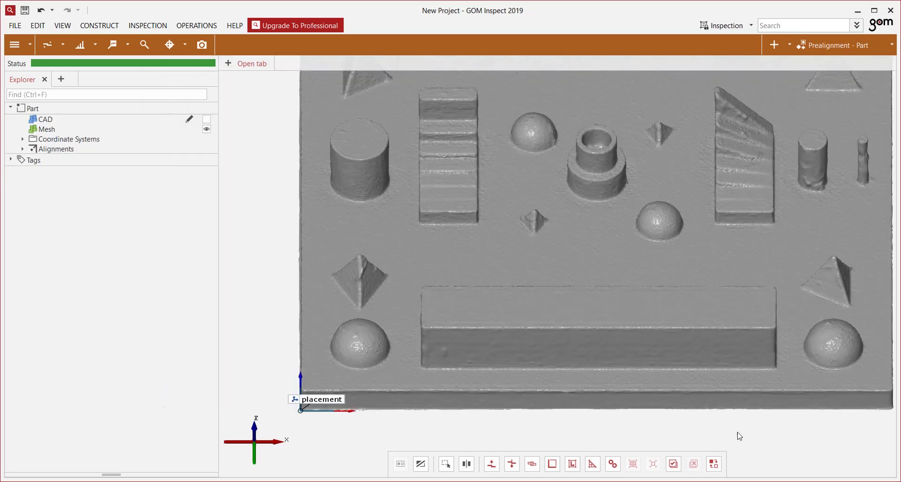
scroll(602, 222, "up", 5)
scroll(602, 222, "up", 2)
mouse_move(267, 409)
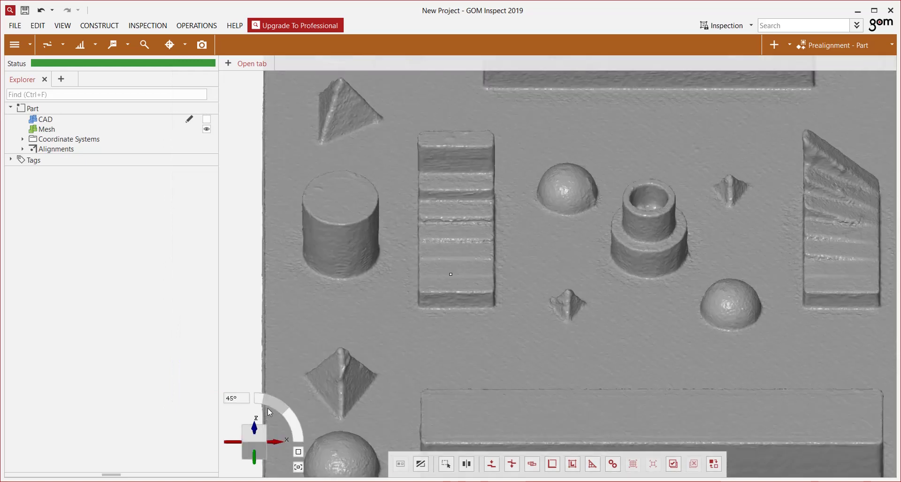
left_click(264, 433)
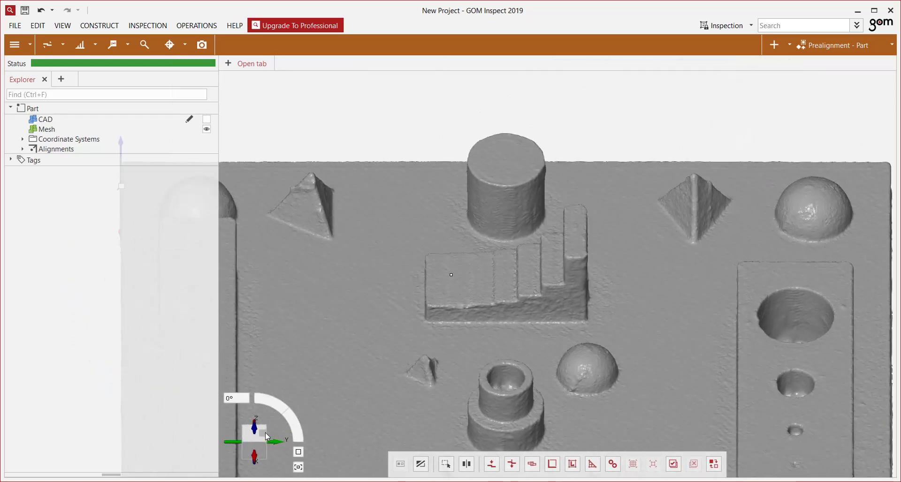
scroll(557, 331, "up", 2)
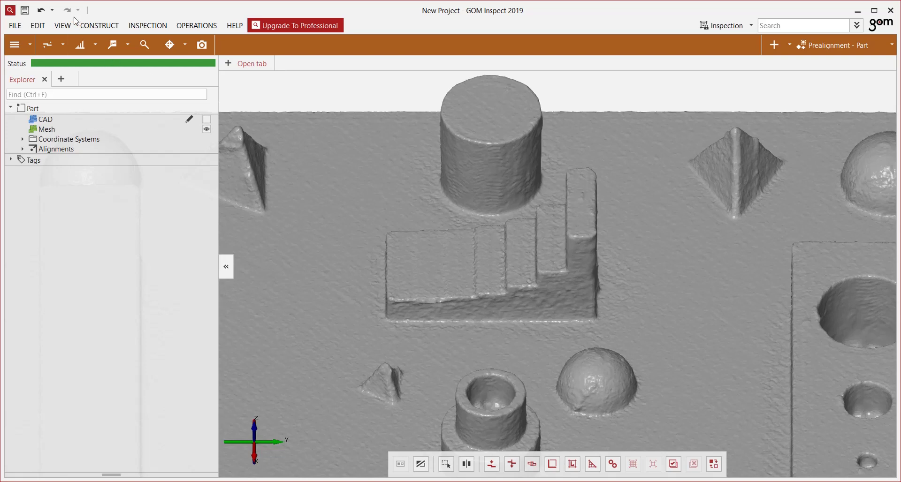
left_click(99, 25)
mouse_move(173, 71)
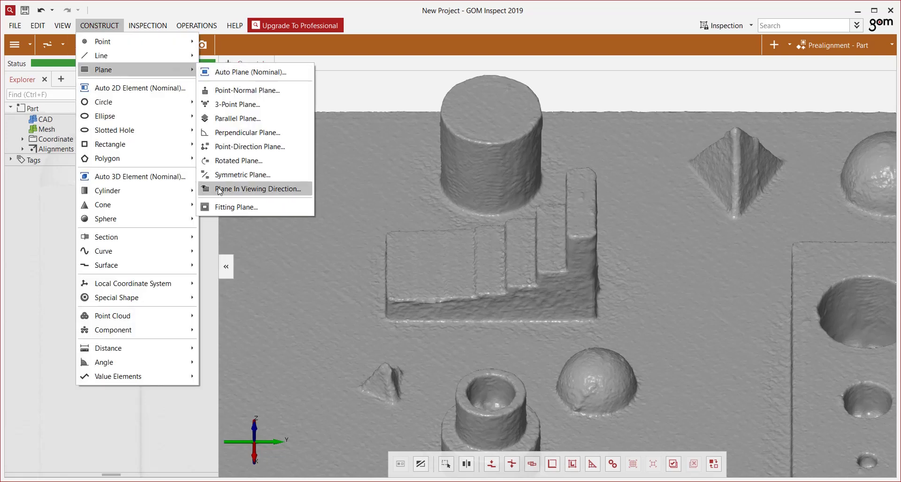
left_click(236, 207)
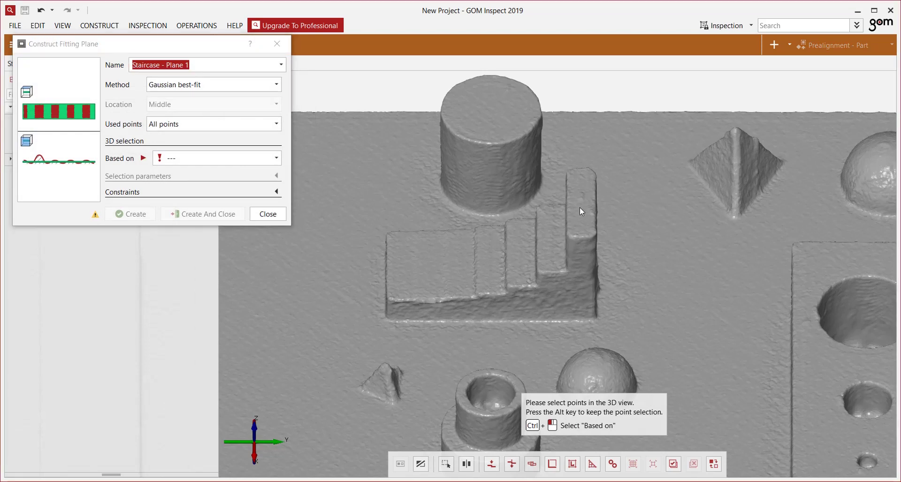
left_click(579, 207)
scroll(581, 209, "up", 3)
scroll(580, 196, "up", 1)
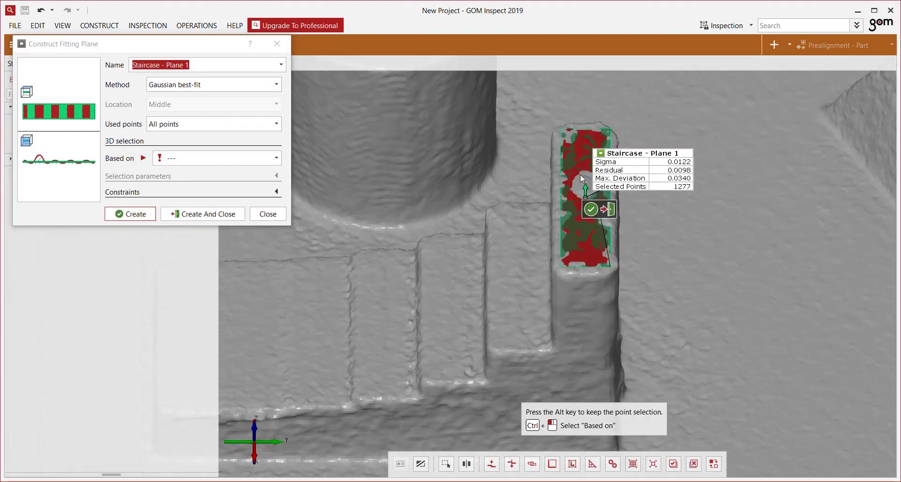
Select the points across the highest staircase step's entire top face with a four-corner area on the surface and create the fitting plane
right_click(580, 174)
left_click(620, 194)
left_click(566, 134)
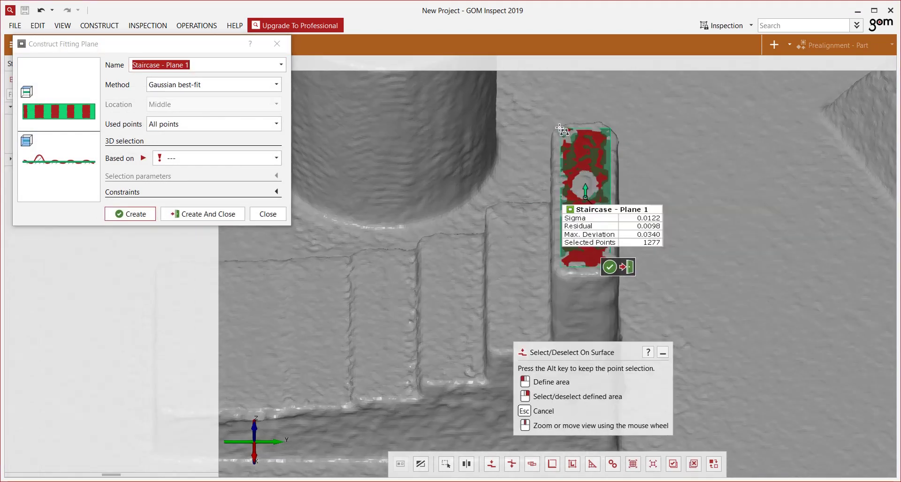
left_click(608, 131)
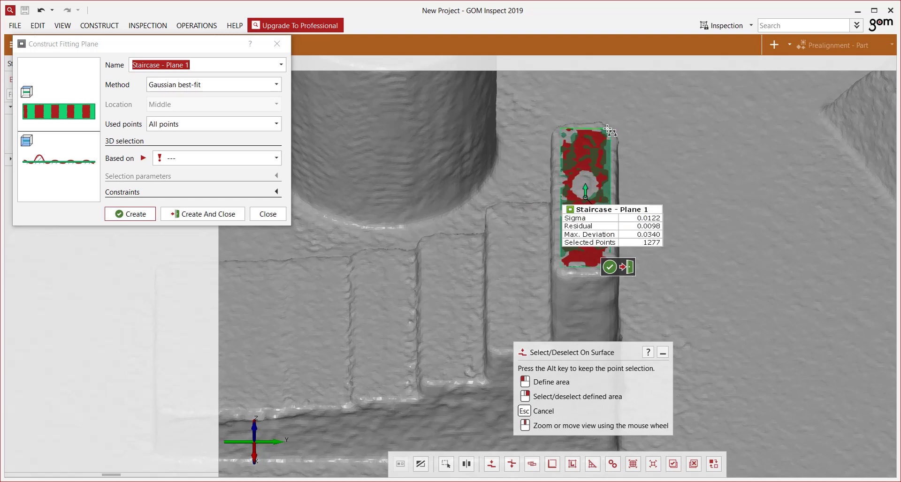
left_click(608, 265)
right_click(564, 267)
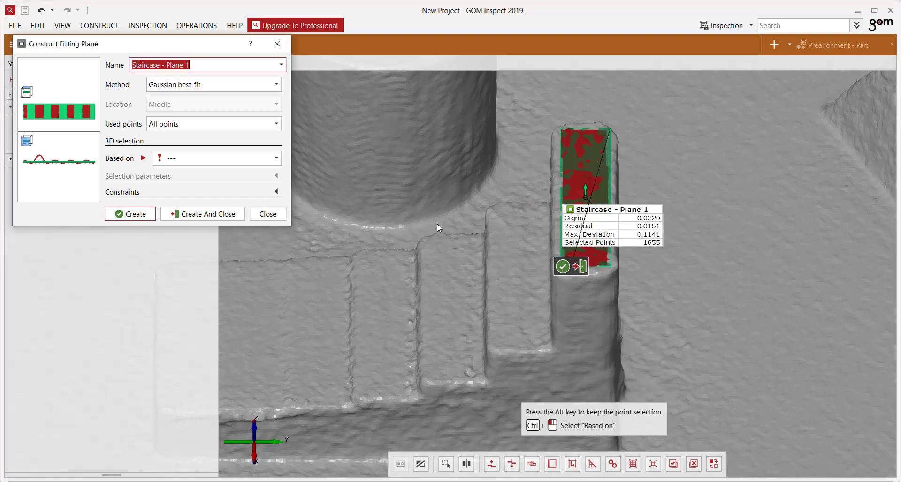
left_click(135, 214)
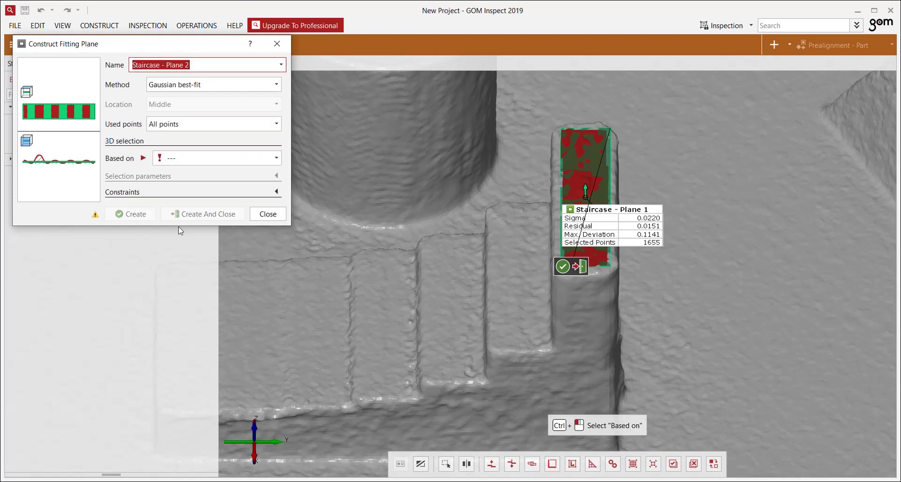
Create a Gaussian best-fit fitting plane from the whole top face of the second-highest staircase step and finish plane construction
left_click(514, 280, "ctrl")
right_click(514, 260)
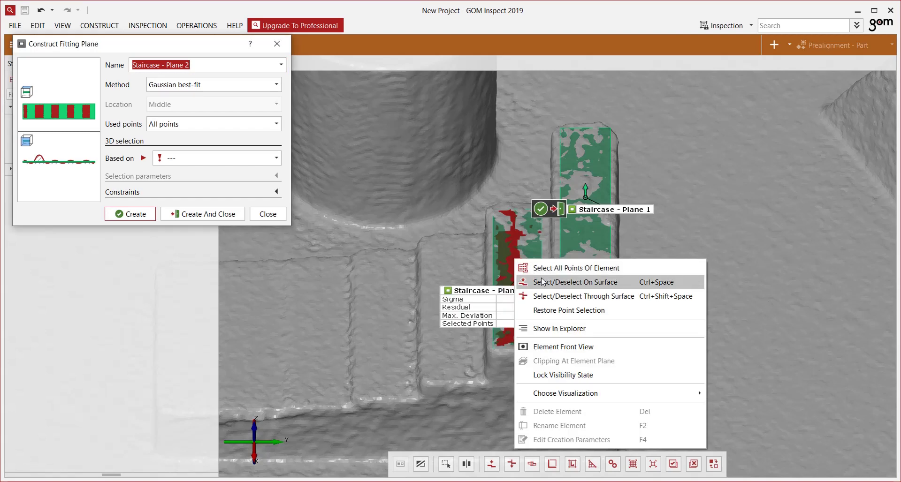
left_click(543, 282)
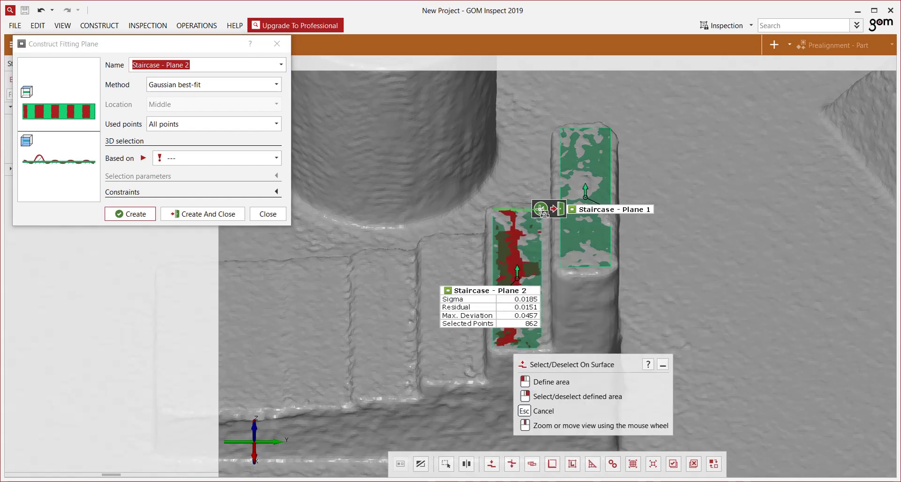
left_click_drag(542, 211, 495, 348)
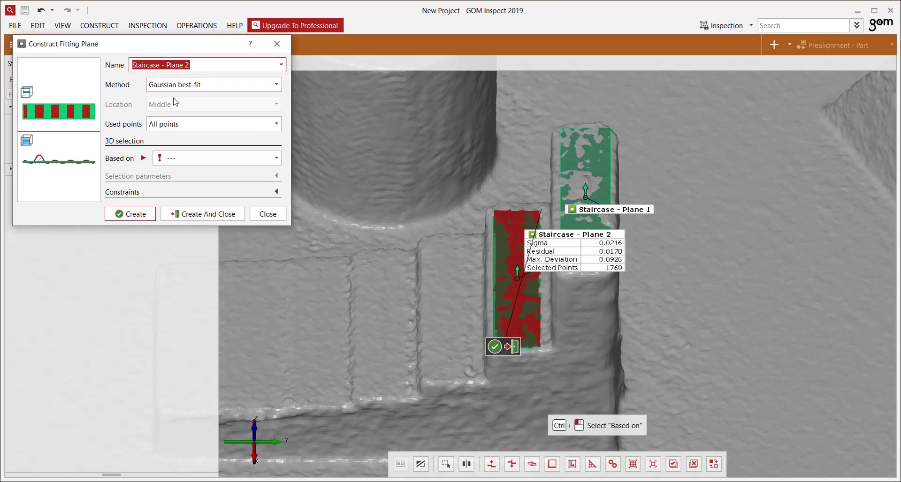
left_click(191, 215)
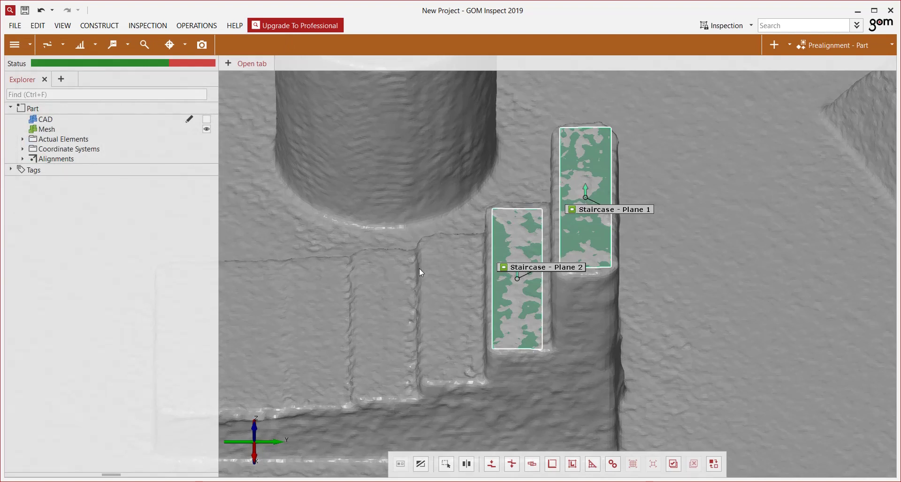
Construct a surface point at the centre of the highest step's plane with normal Z+
left_click(107, 25)
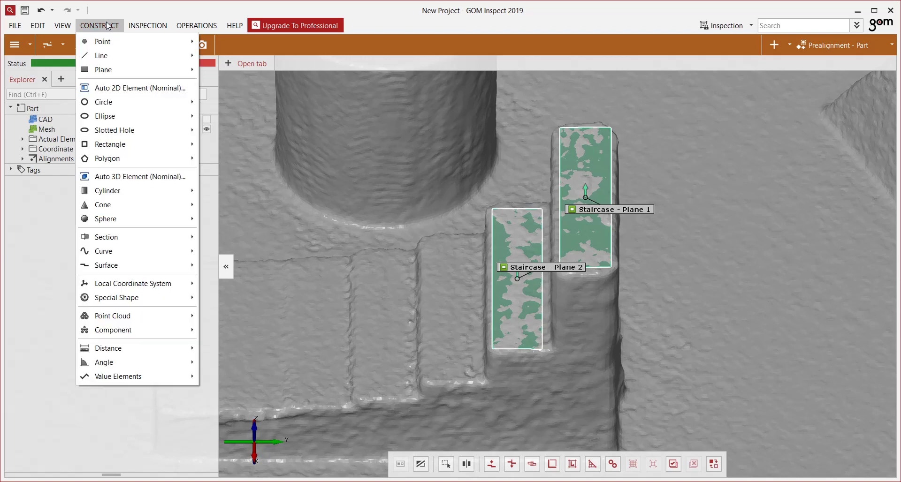
mouse_move(107, 41)
left_click(236, 45)
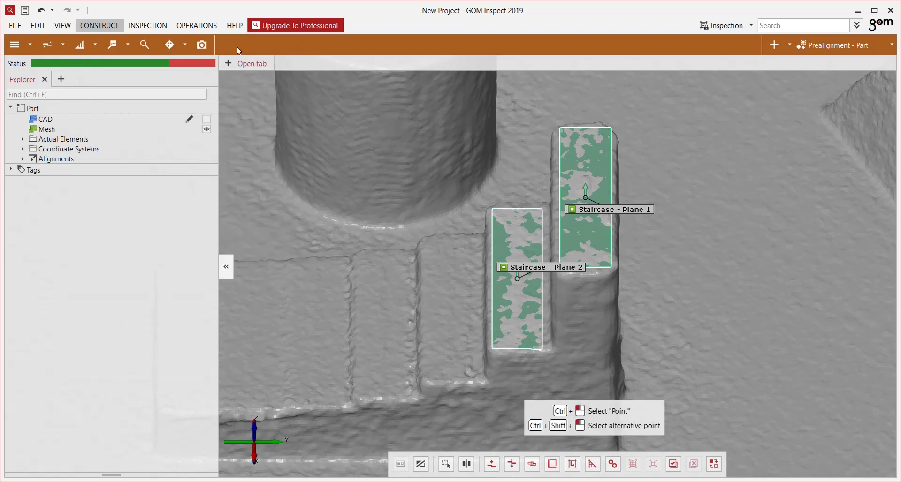
scroll(592, 195, "up", 4)
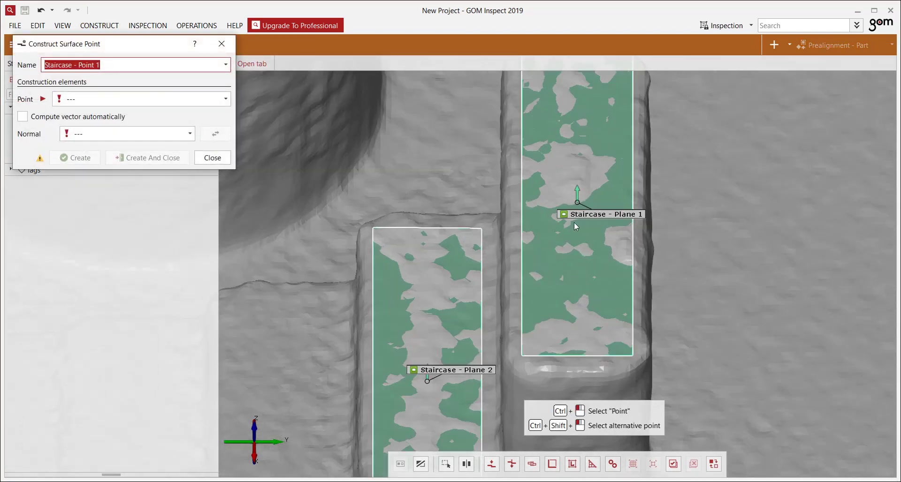
left_click_drag(574, 223, 581, 255)
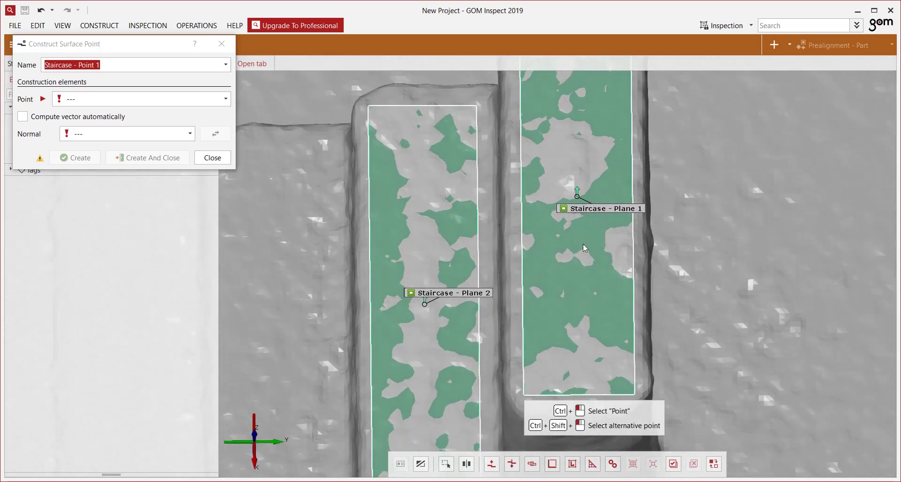
left_click(577, 197, "ctrl")
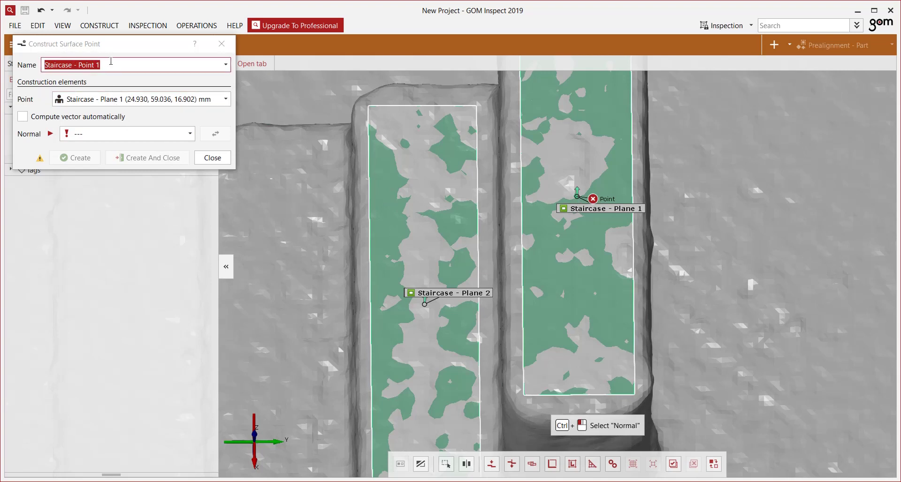
left_click(98, 135)
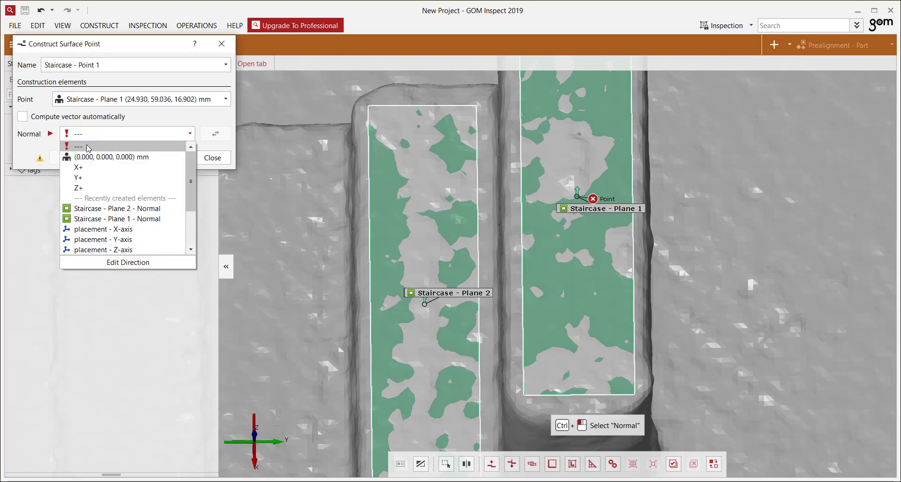
left_click(85, 190)
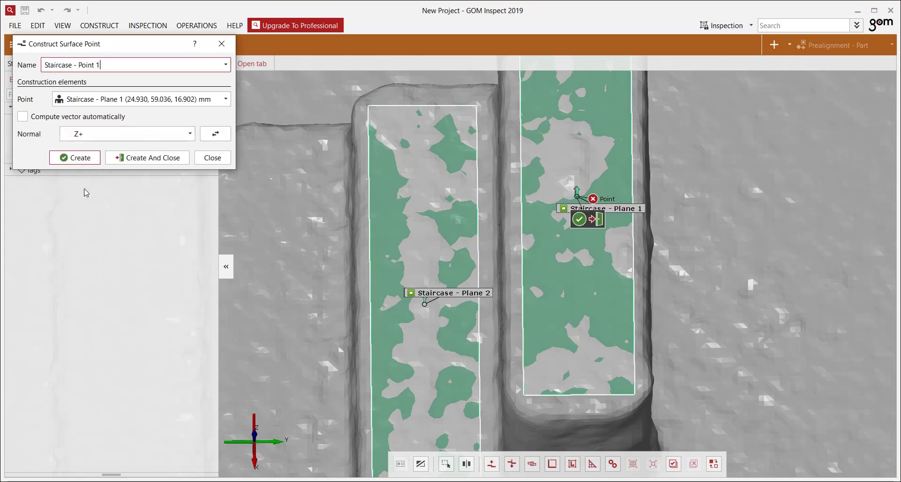
left_click(74, 158)
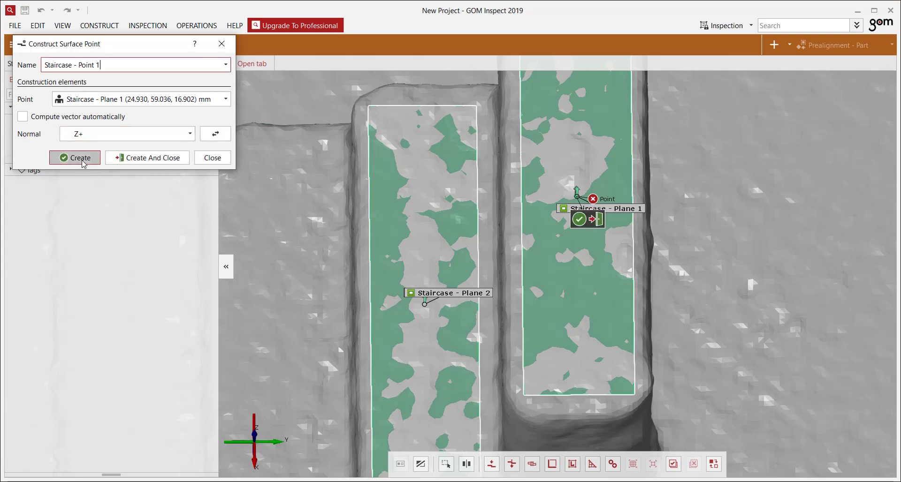
Construct a second surface point at the centre of the second-highest step's plane with normal Z+ and finish point construction
scroll(424, 307, "up", 2)
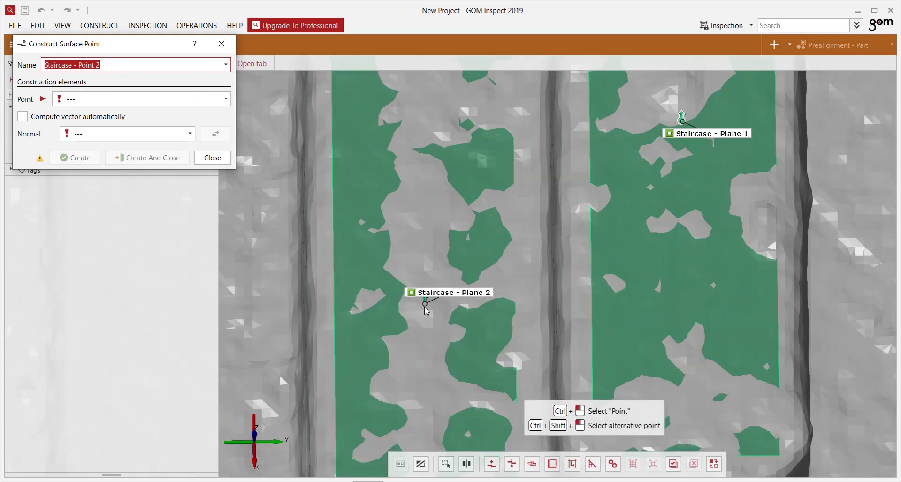
left_click(425, 306, "ctrl")
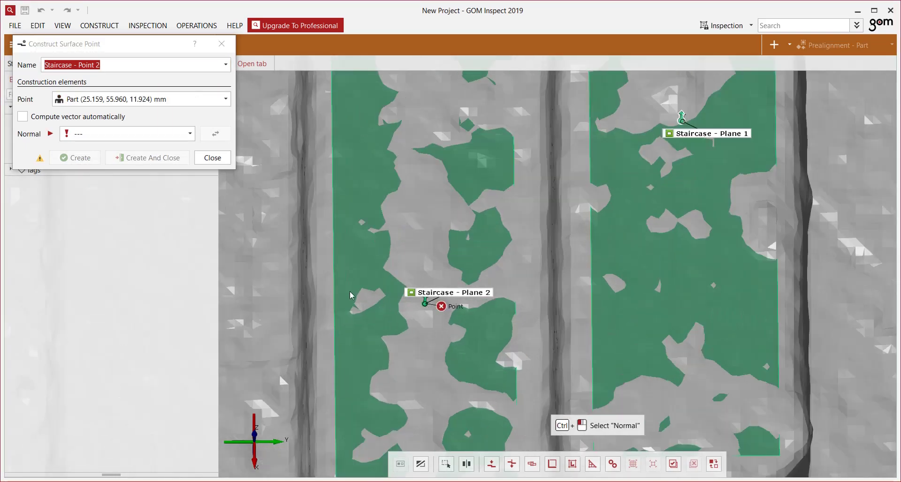
left_click(100, 137)
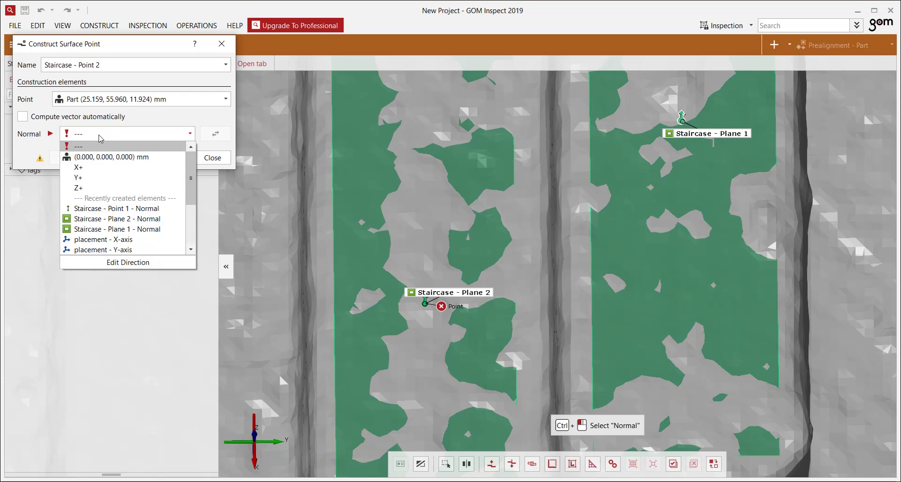
left_click(91, 188)
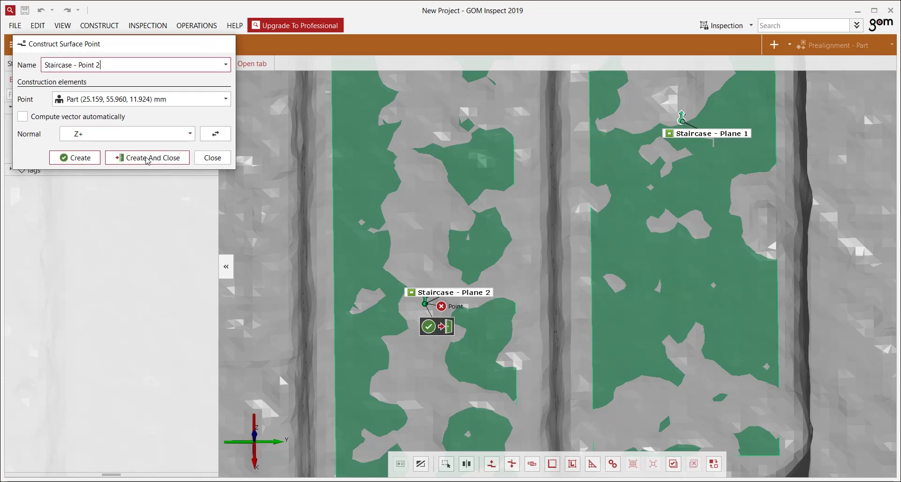
left_click(147, 160)
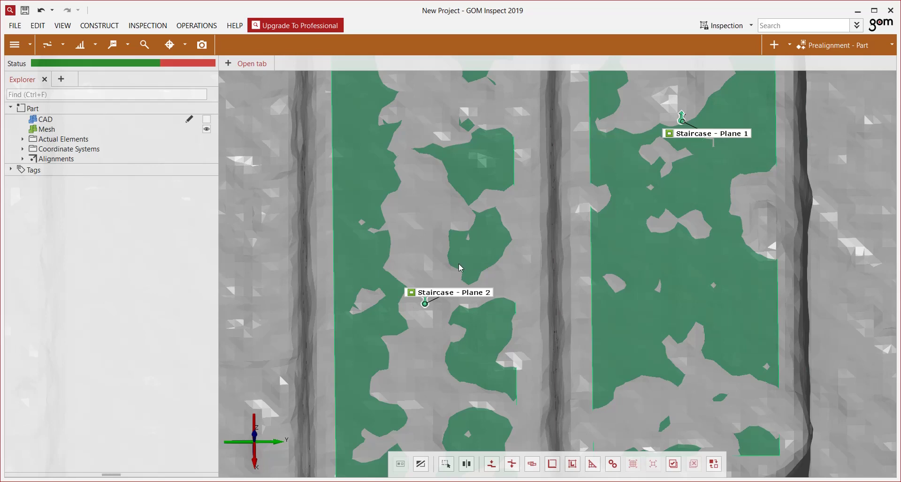
Construct a projected point distance from Staircase - Point 2 onto Staircase - Plane 1 and leave the command
scroll(472, 186, "down", 5)
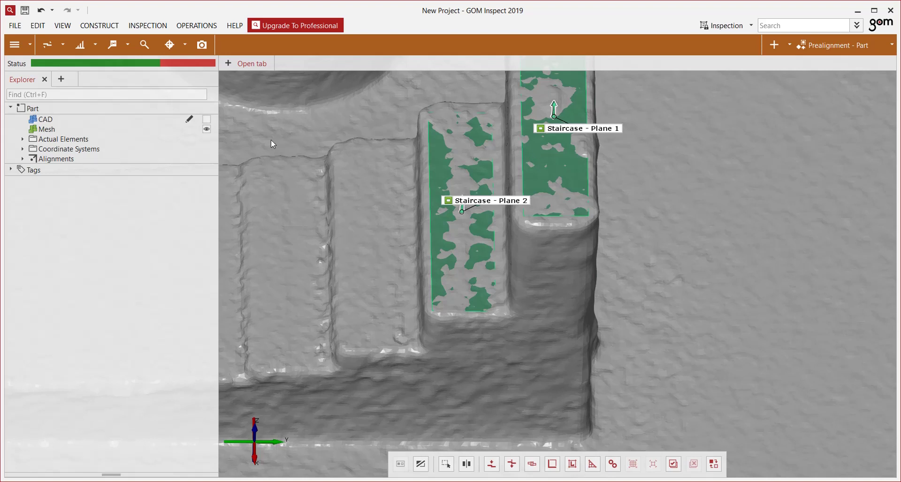
left_click(99, 25)
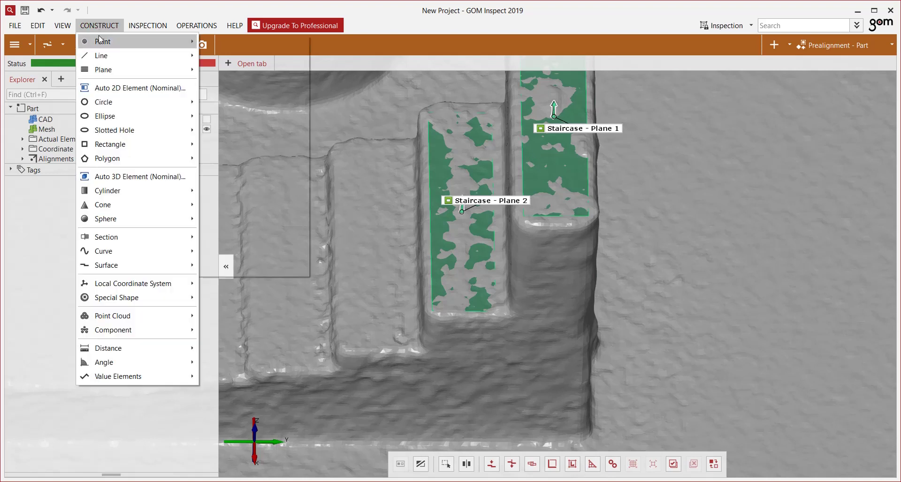
mouse_move(146, 352)
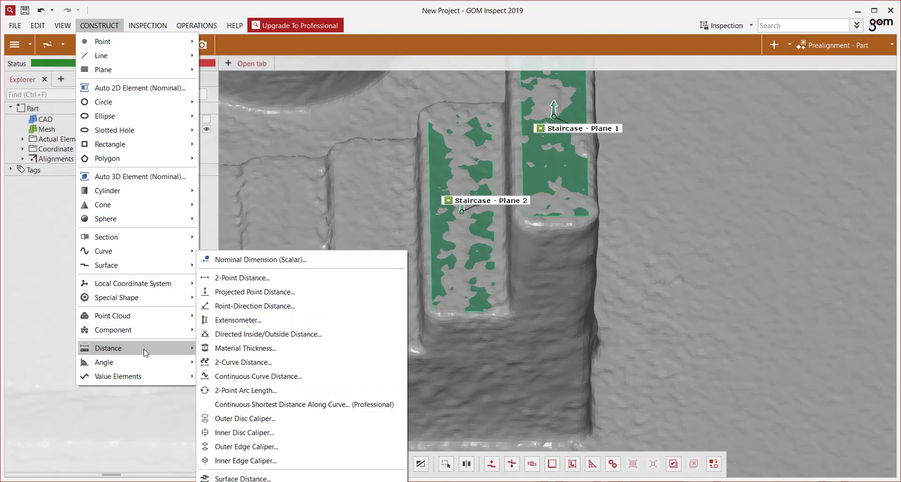
left_click(249, 293)
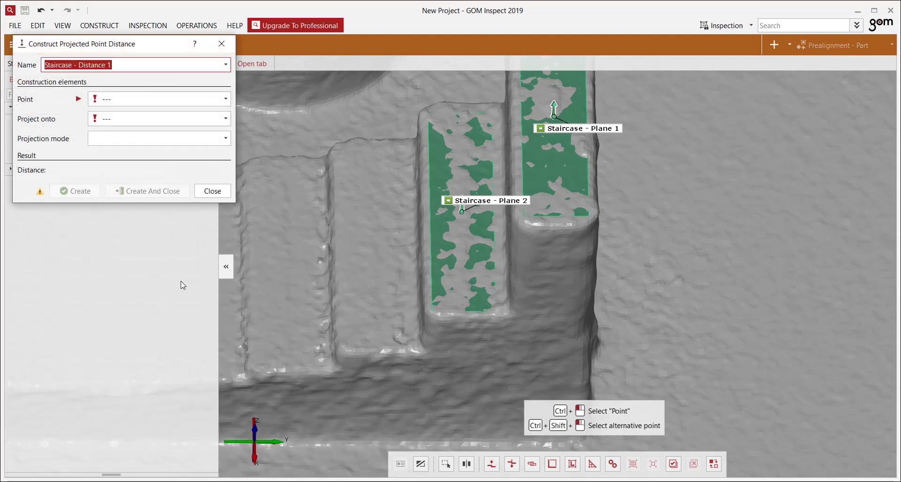
left_click(112, 100)
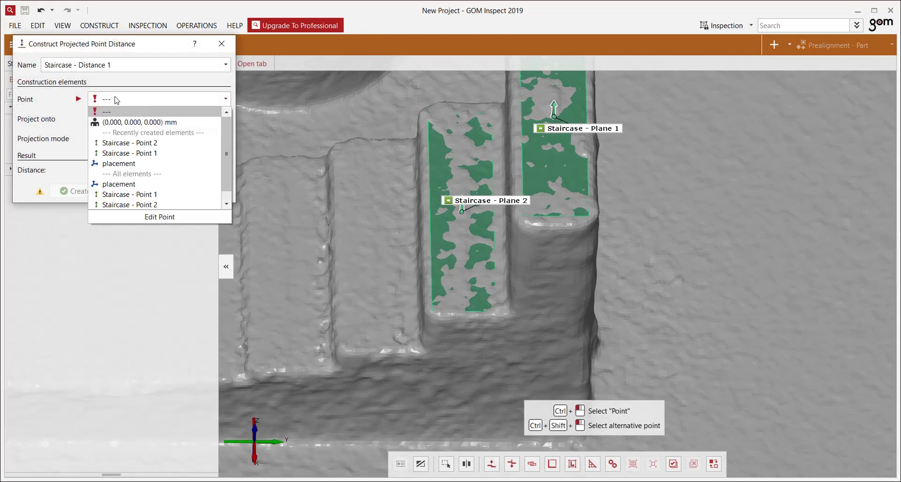
left_click(119, 143)
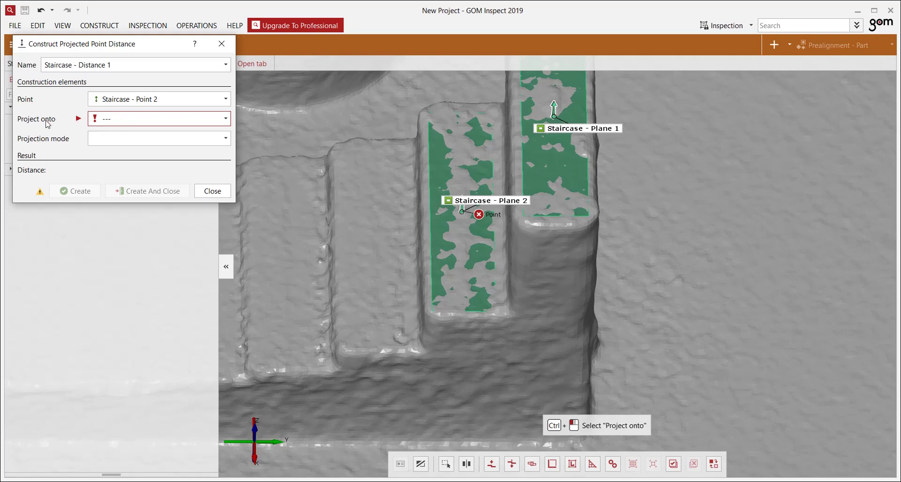
left_click(134, 123)
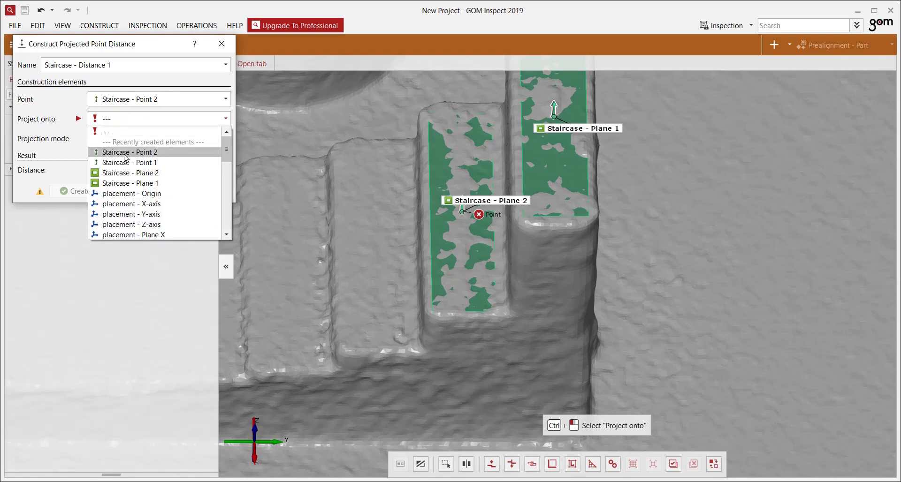
left_click(119, 183)
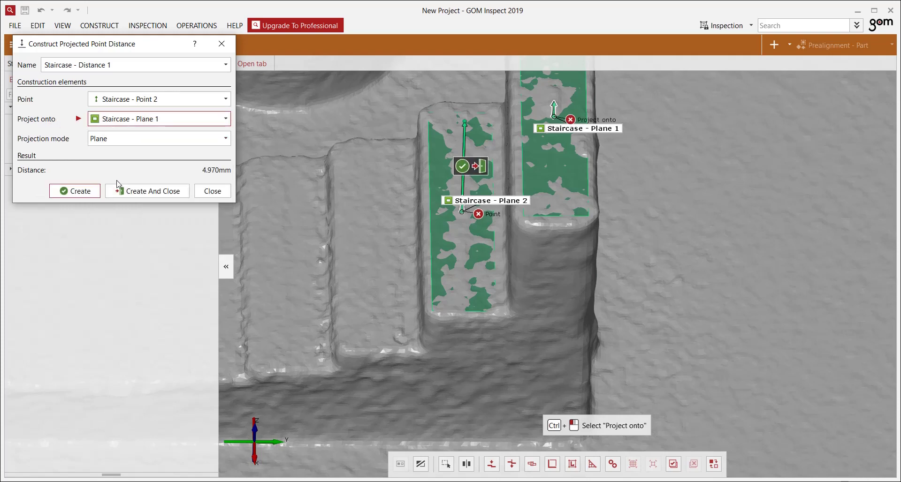
left_click(81, 191)
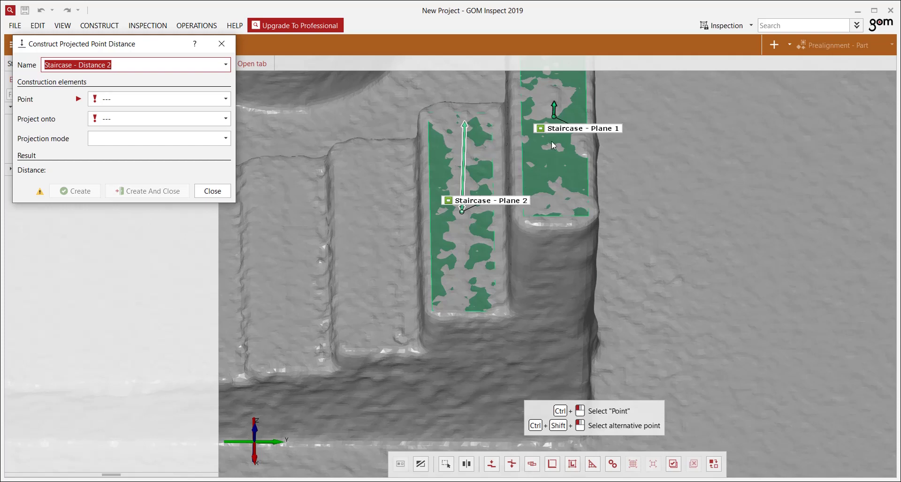
left_click(212, 191)
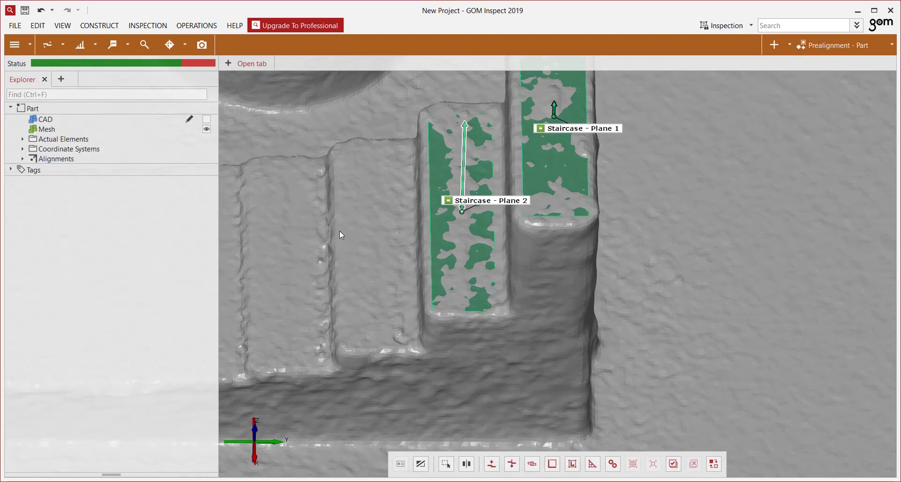
Check the projected staircase step distance against a nominal value of 5 mm with a tolerance of ±0.2 mm
left_click(148, 30)
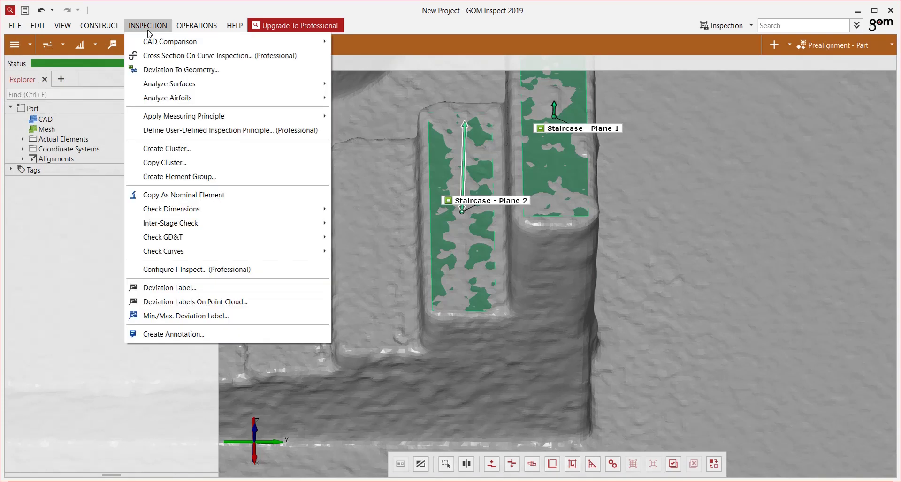
mouse_move(162, 209)
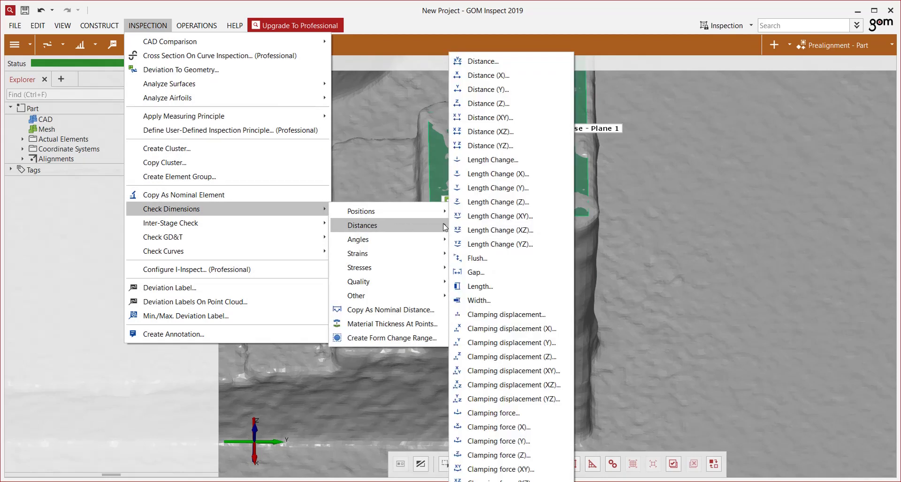
left_click(484, 63)
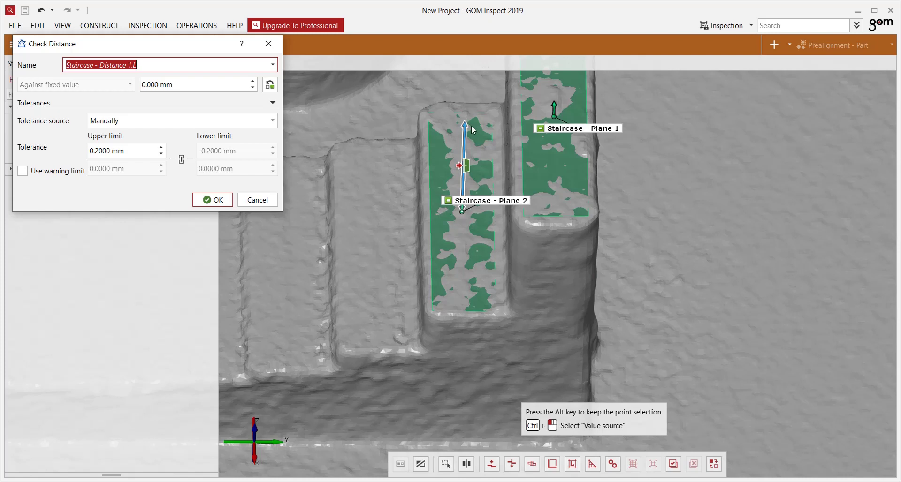
double_click(158, 85)
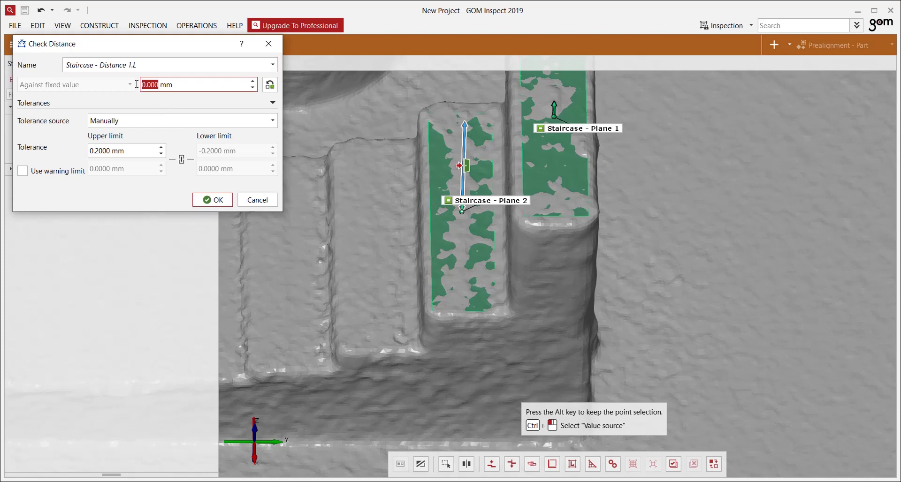
type("5")
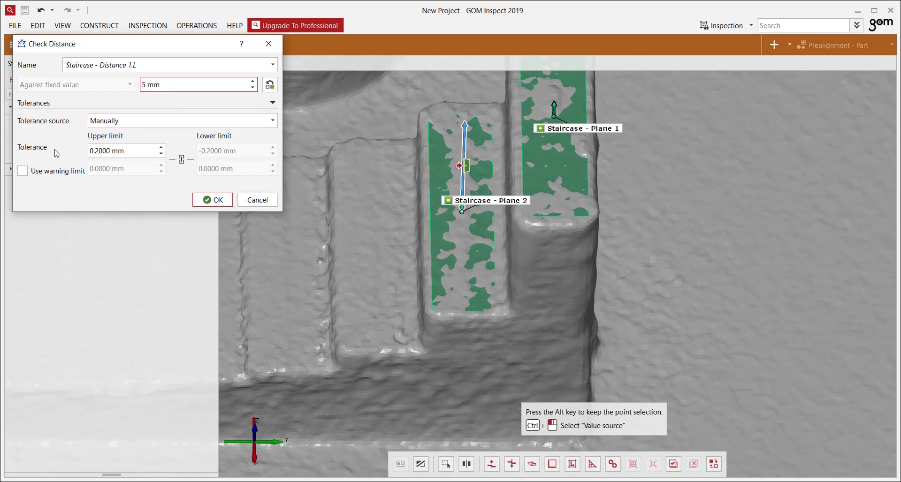
left_click(214, 200)
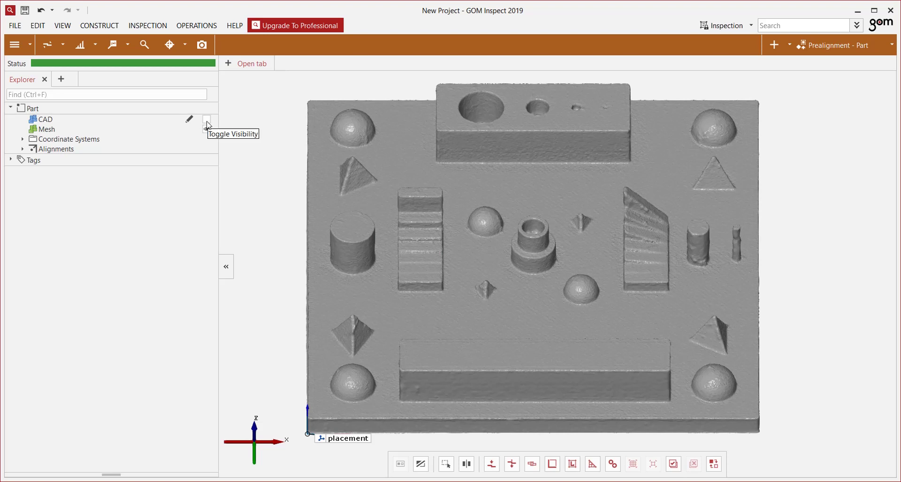
Show the CAD body and construct a patch compound from CAD on the front-left corner hemisphere
left_click(207, 122)
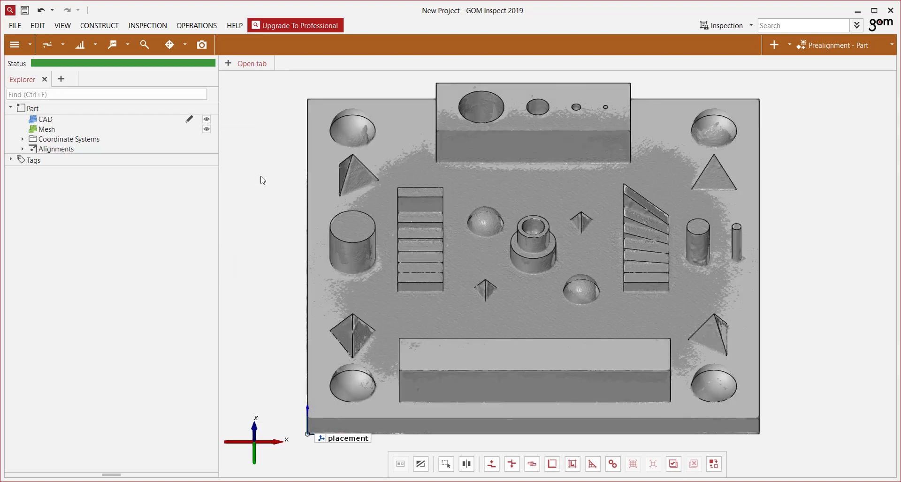
left_click(105, 28)
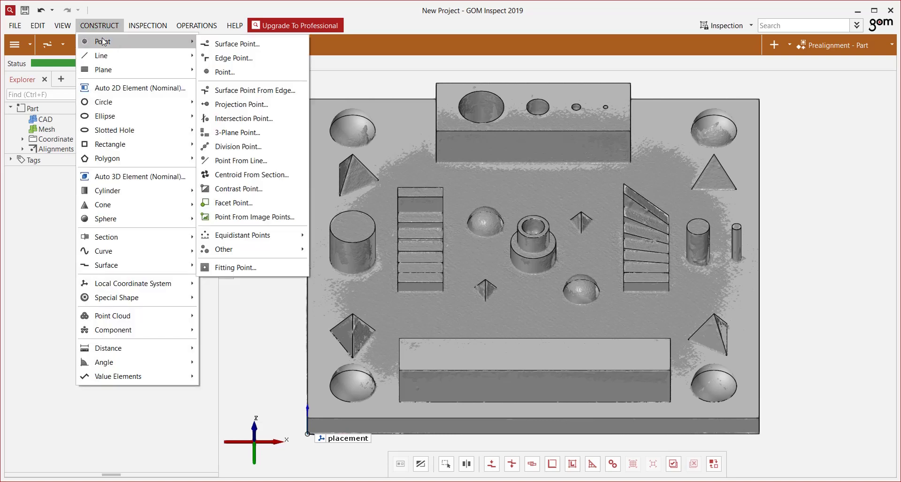
mouse_move(117, 194)
mouse_move(142, 264)
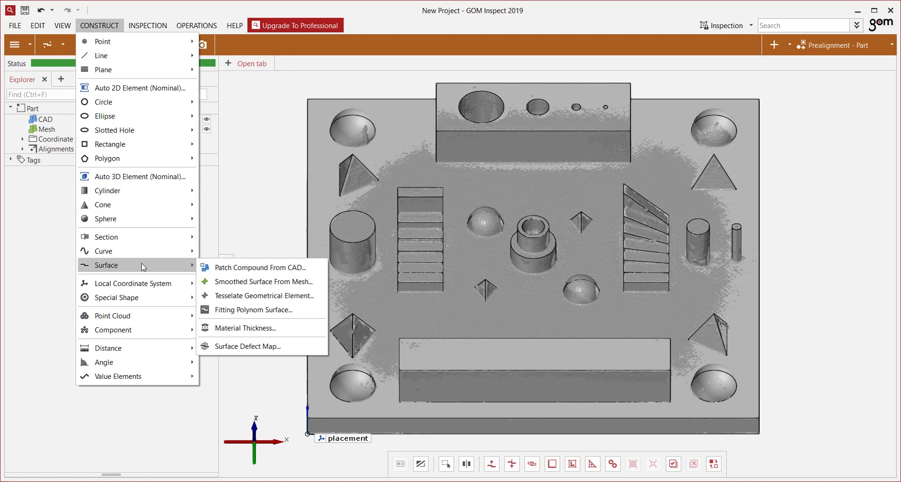
left_click(258, 268)
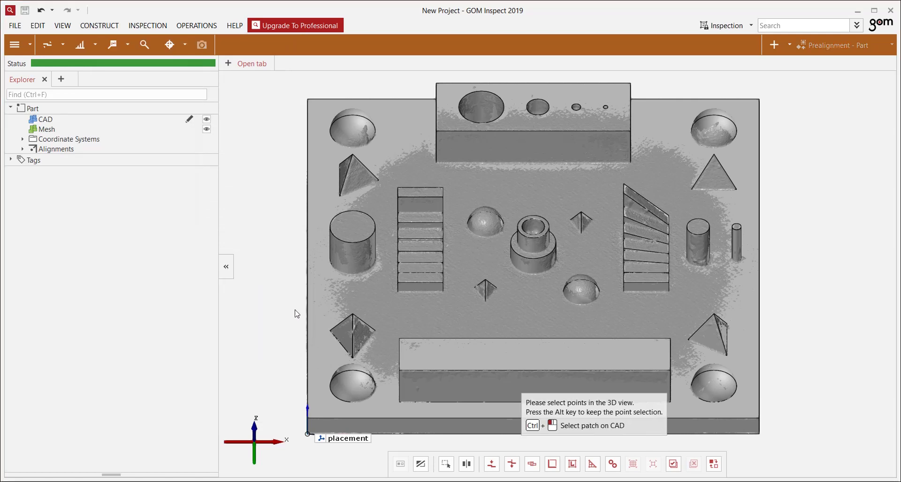
left_click(349, 368)
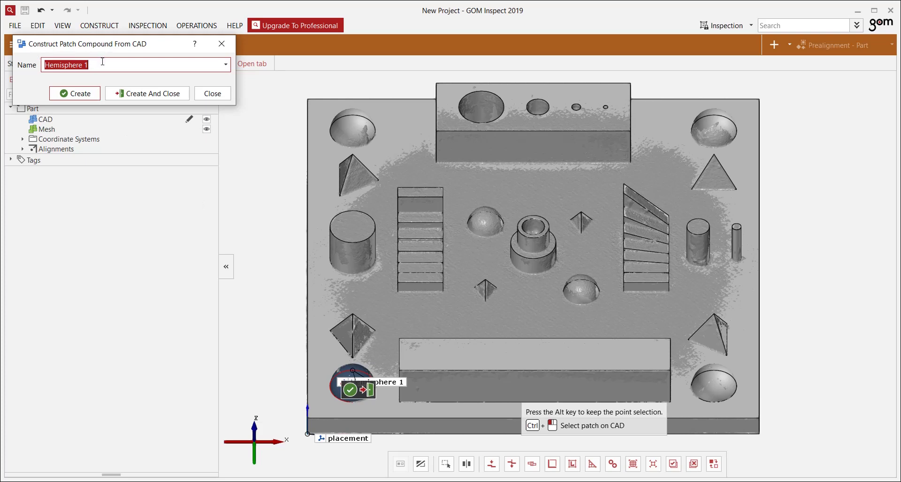
left_click(153, 97)
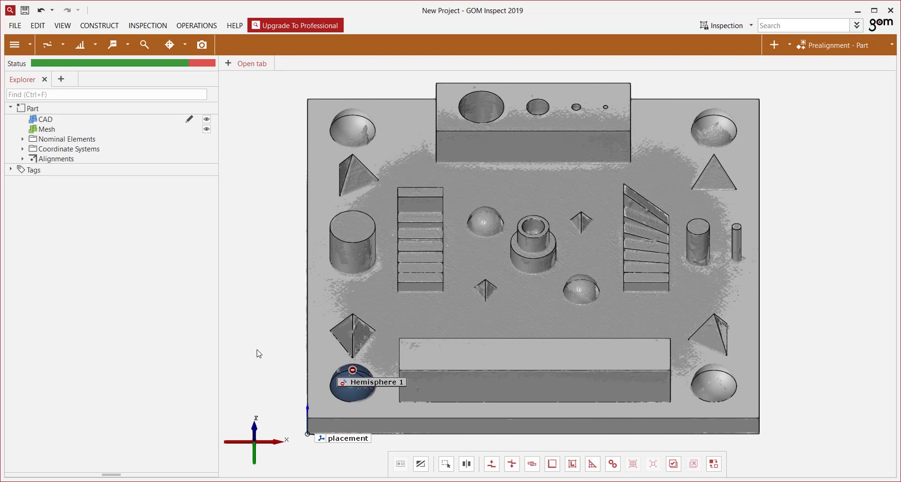
Assign the Fitting Element measuring principle to the Hemisphere 1 patch, with the actual element set to Automatic
right_click(358, 383)
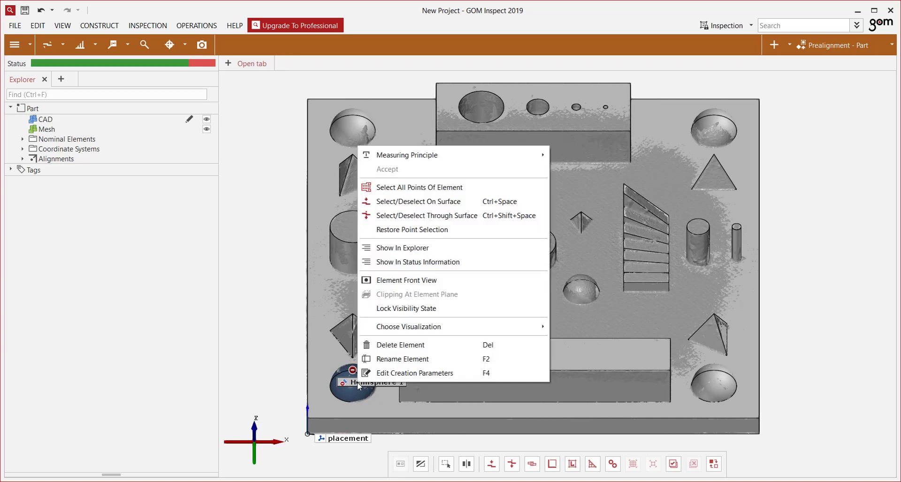
mouse_move(407, 161)
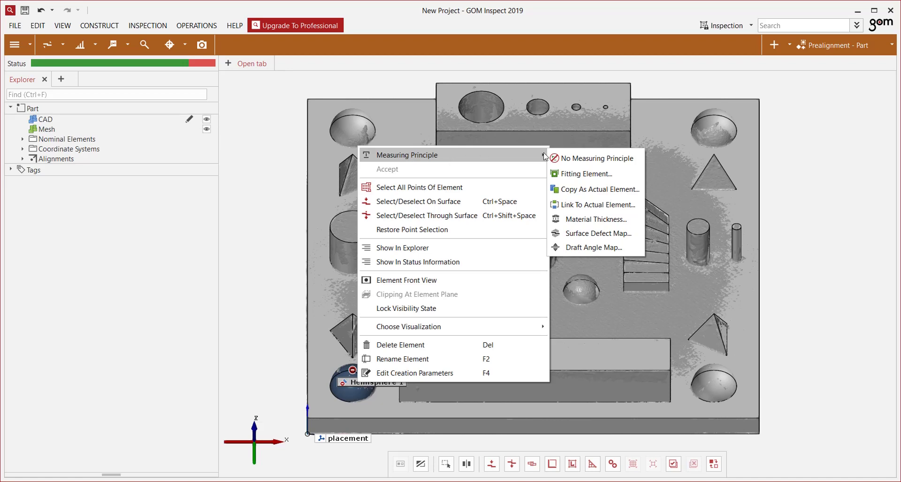
left_click(587, 174)
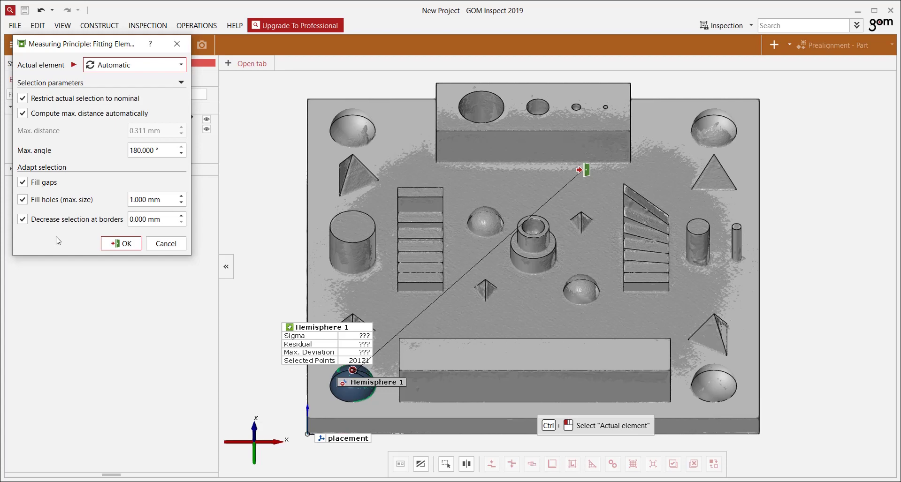
left_click(114, 247)
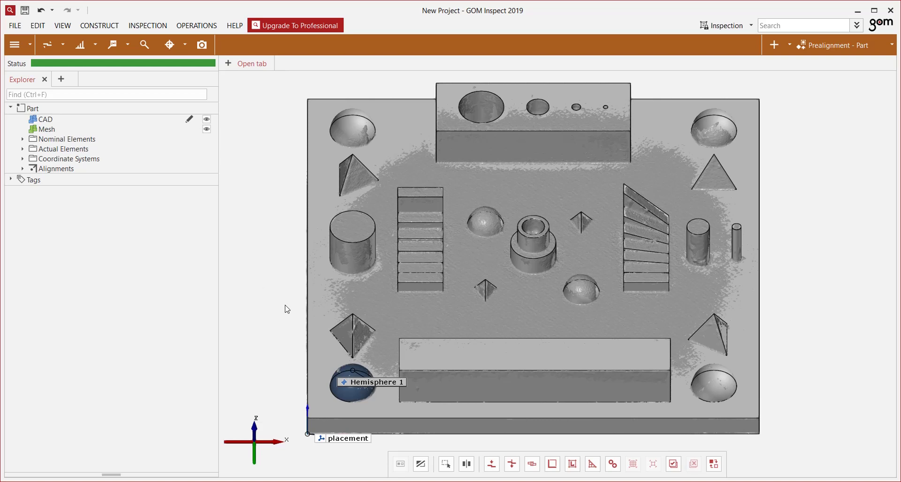
Create an ISO 1101 surface profile check on Hemisphere 1 with a 0.2 mm tolerance and no datum system
left_click(175, 45)
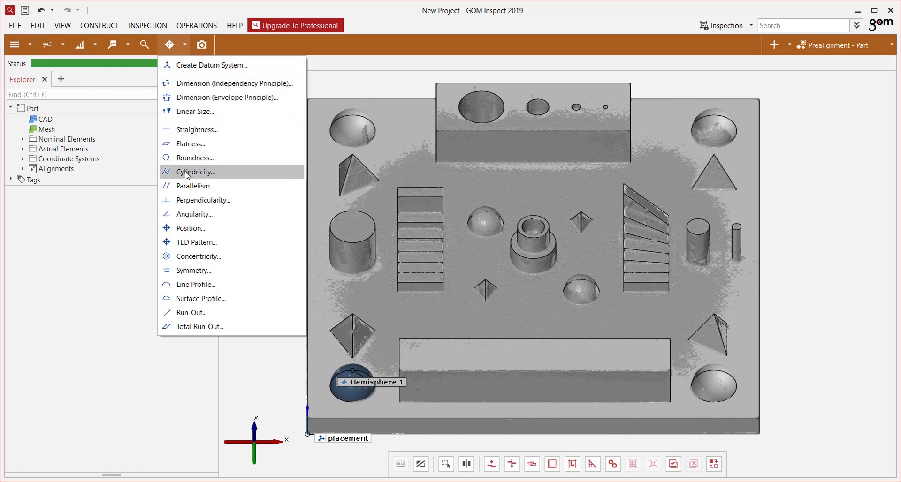
left_click(200, 299)
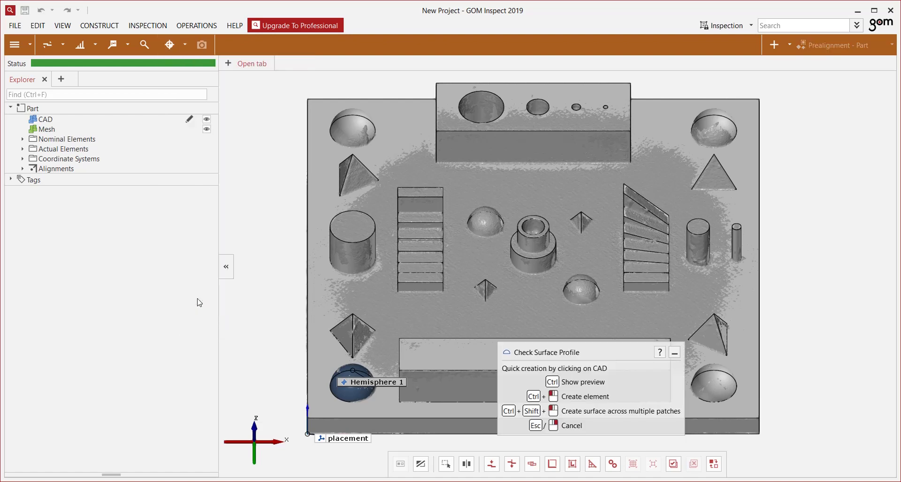
left_click(364, 386)
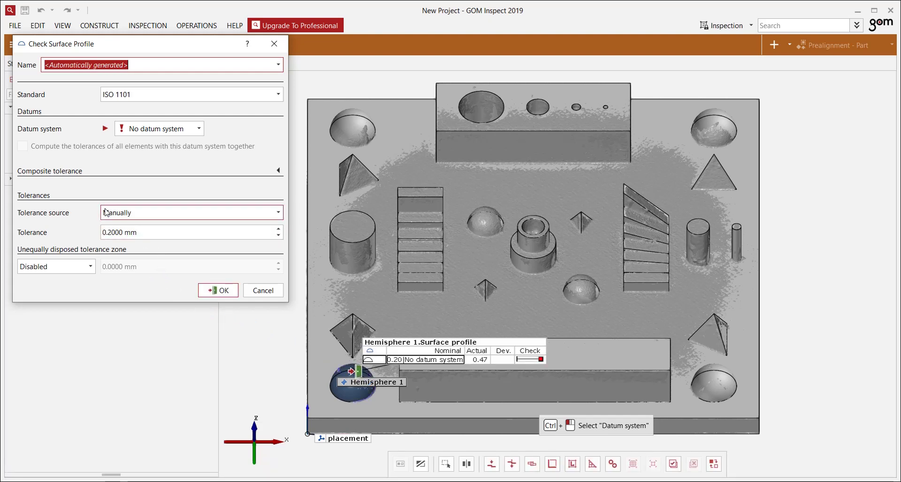
left_click(221, 291)
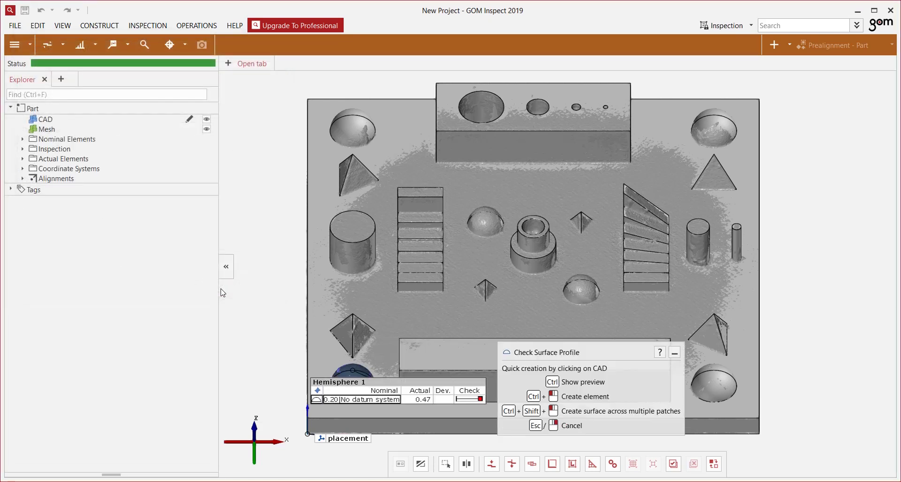
mouse_move(281, 364)
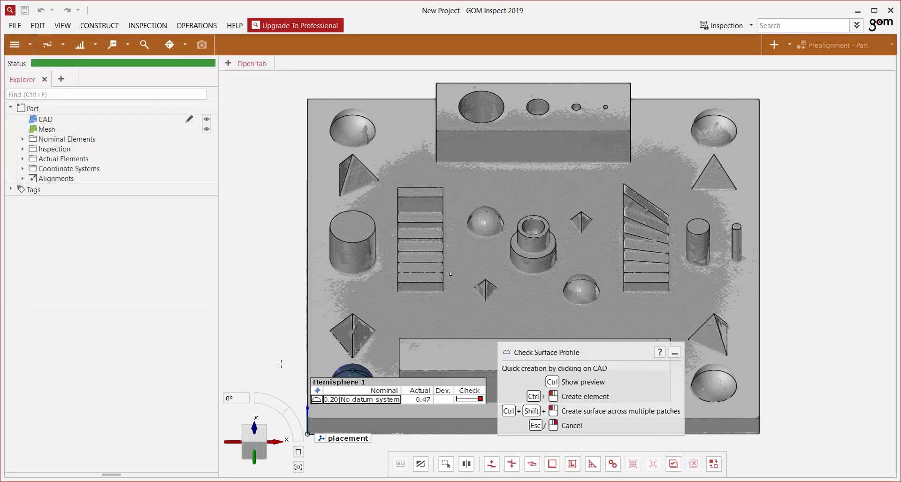